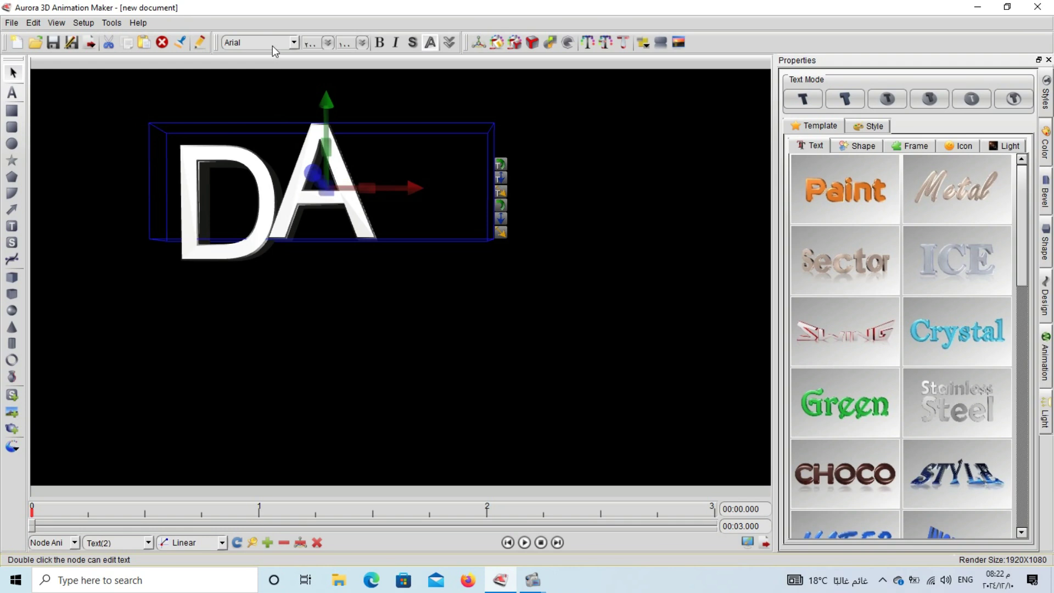
Switch the letters to a flowing script font and move the D right across the scene.
scroll(273, 45, "down", 4)
scroll(273, 45, "up", 1)
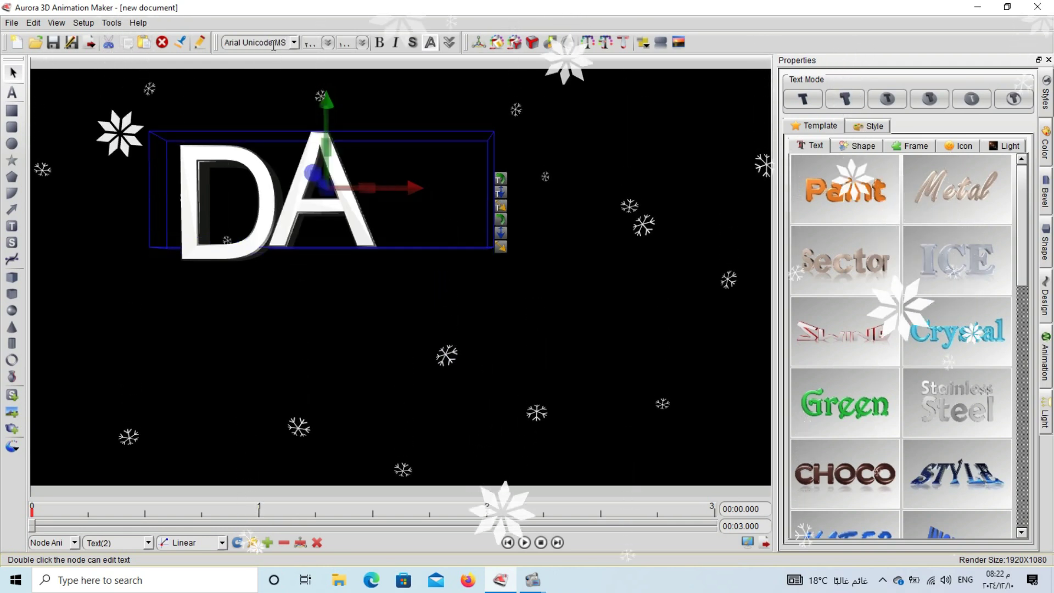
scroll(273, 45, "down", 4)
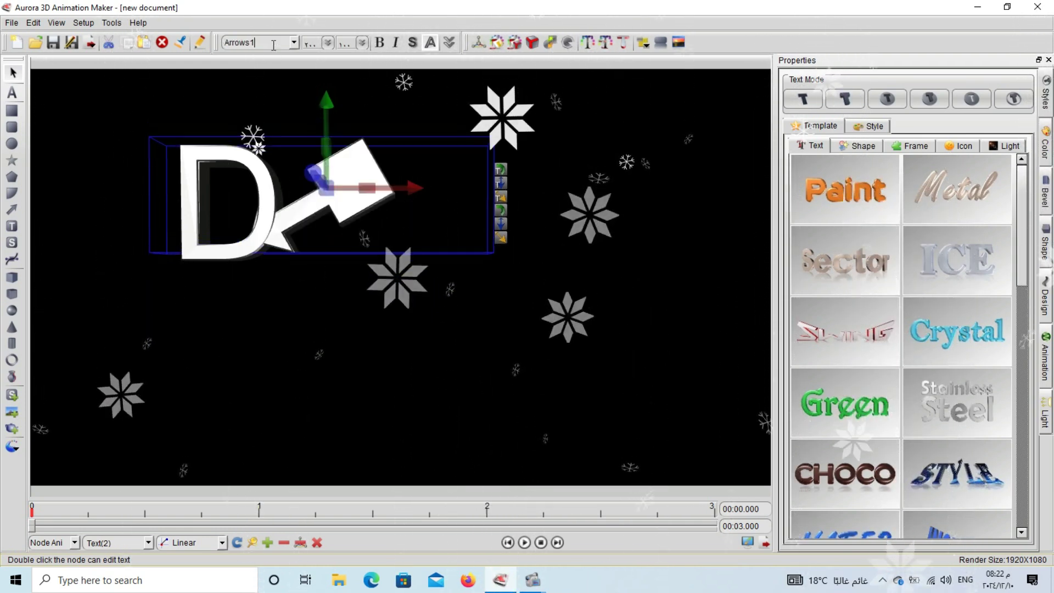
scroll(273, 45, "down", 1)
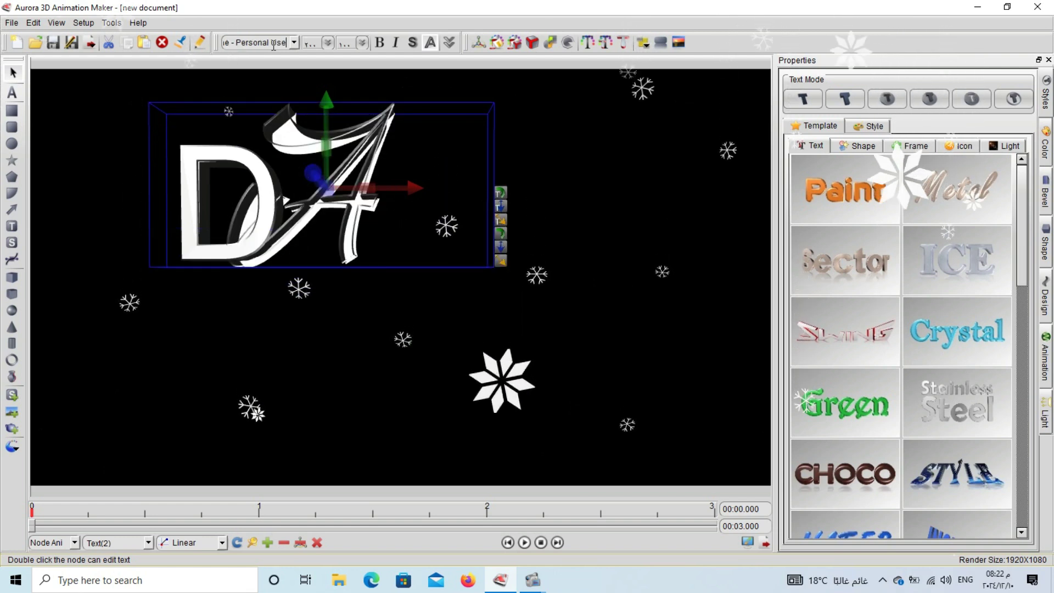
left_click(313, 216)
left_click_drag(312, 217, 463, 236)
Refine the script font and position the D and A side by side.
scroll(244, 42, "down", 4)
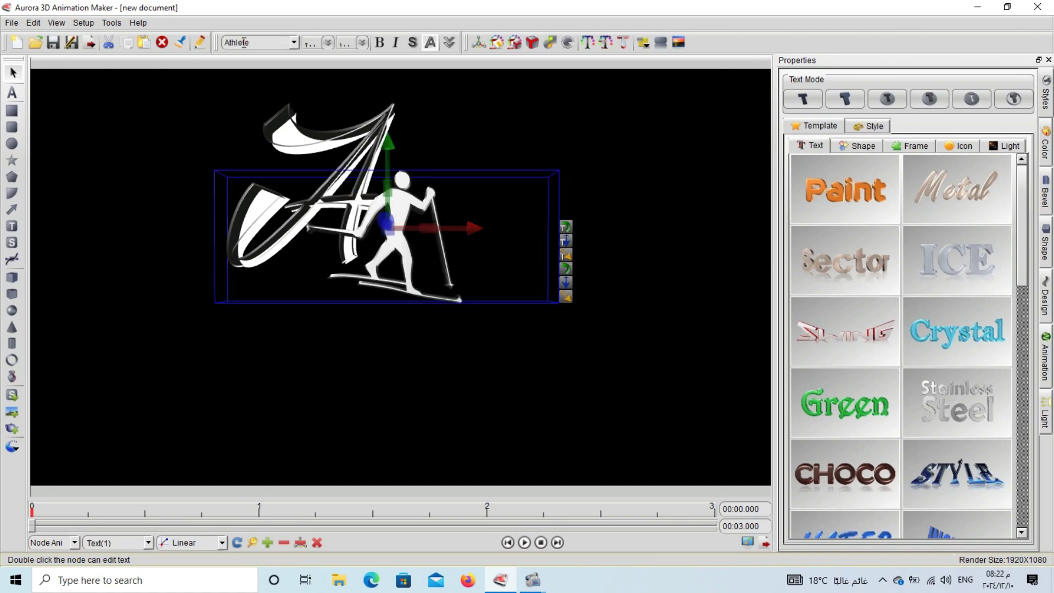
scroll(243, 42, "up", 2)
scroll(244, 42, "down", 2)
scroll(244, 42, "down", 1)
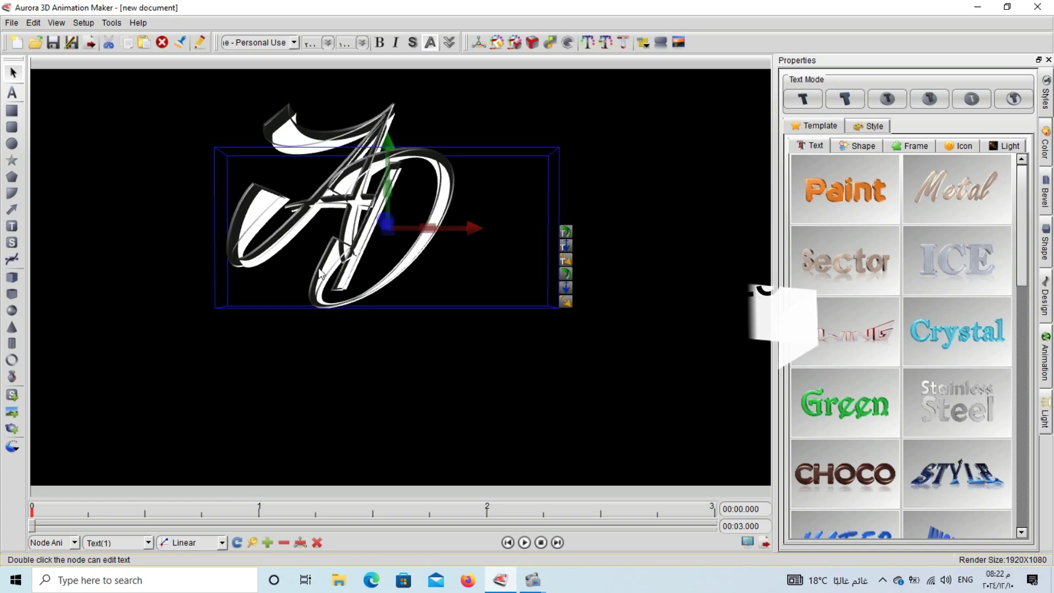
left_click_drag(323, 271, 169, 310)
left_click(308, 146)
left_click_drag(308, 146, 401, 216)
left_click_drag(229, 206, 259, 201)
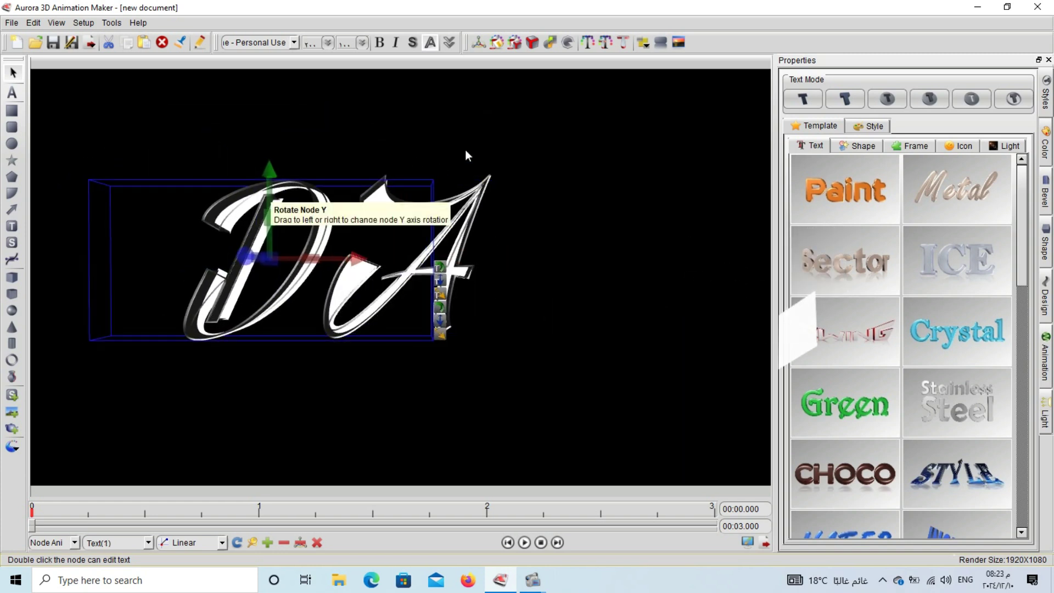
Align both letters horizontally and move them together toward the top.
left_click_drag(517, 135, 157, 365)
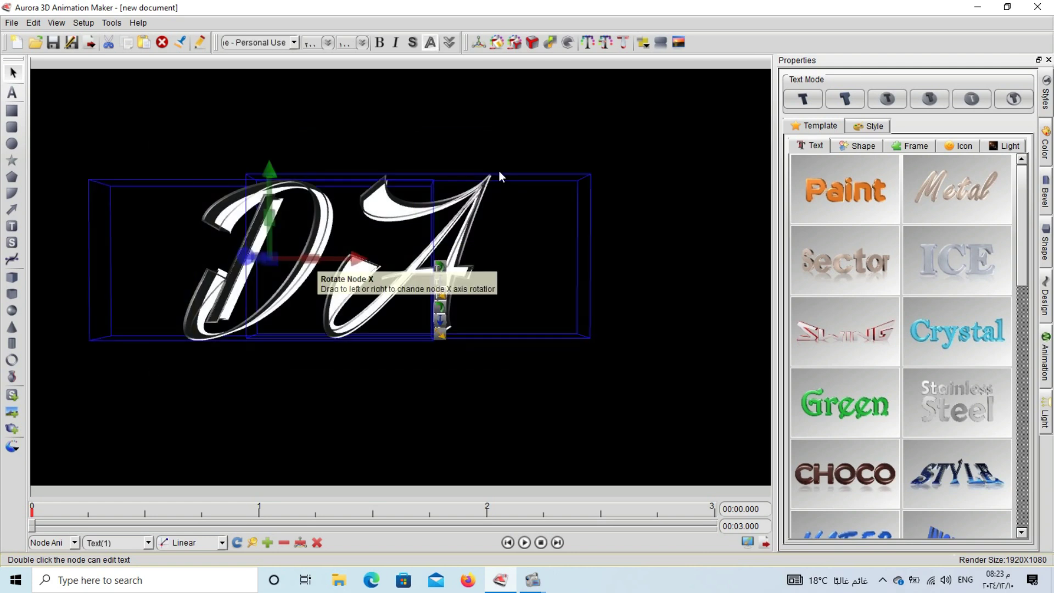
left_click(644, 44)
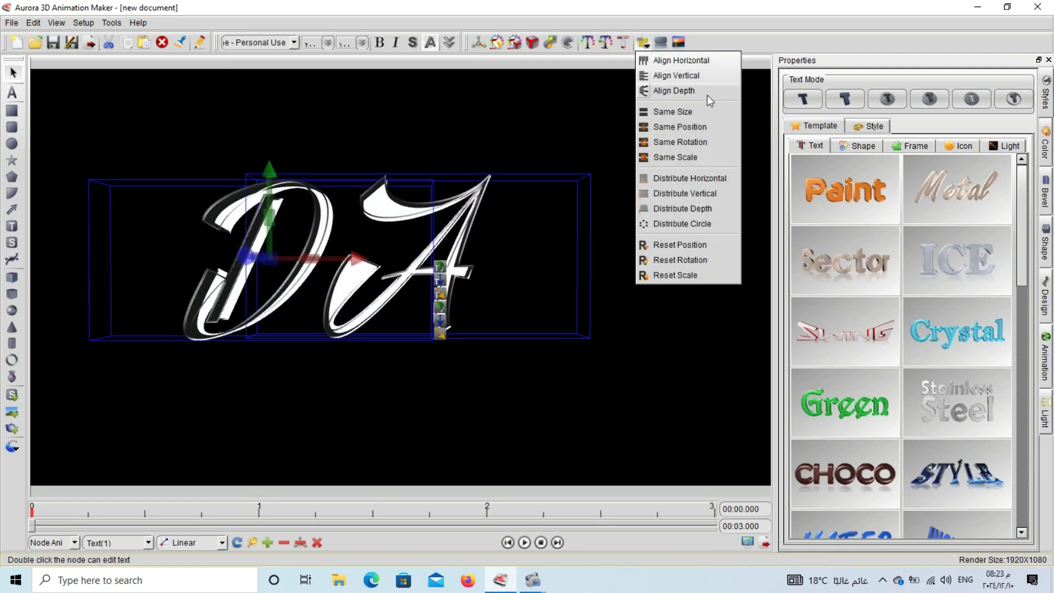
left_click(710, 61)
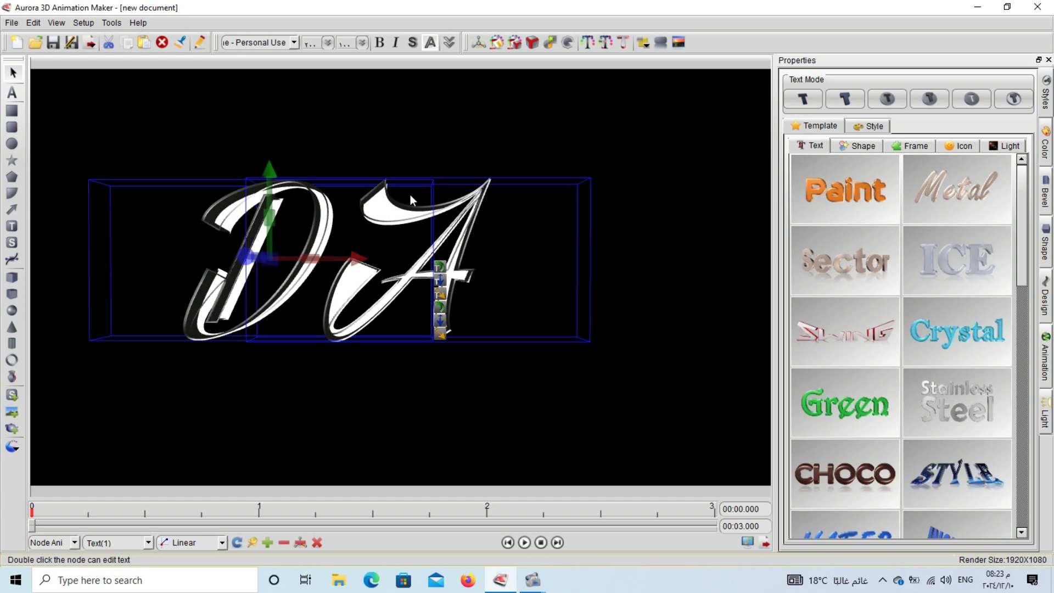
left_click_drag(314, 227, 353, 147)
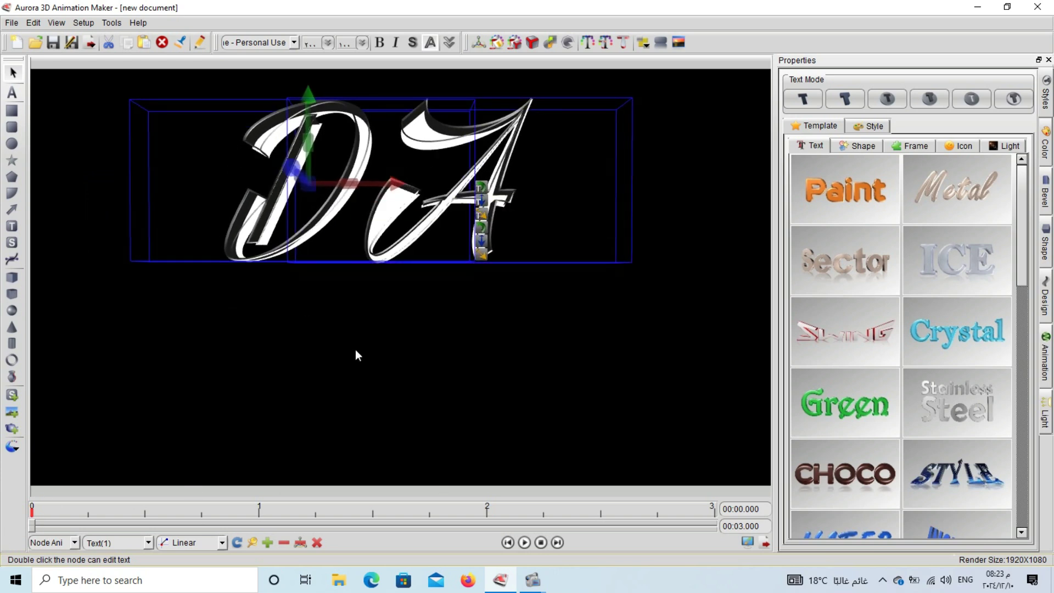
Make the DA text face teal with a streaked teal texture.
left_click(1046, 146)
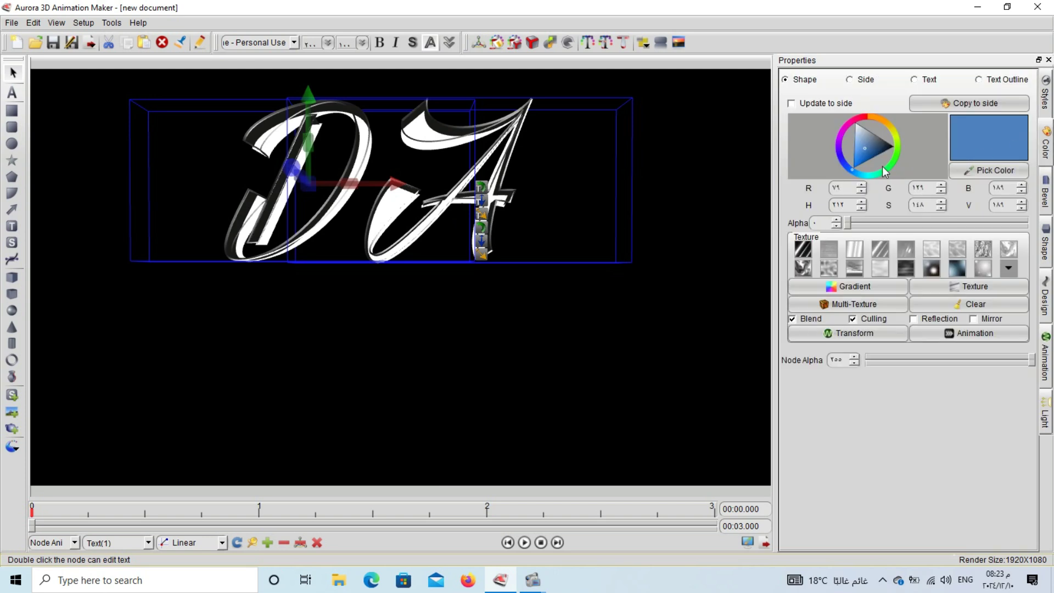
left_click_drag(883, 171, 866, 176)
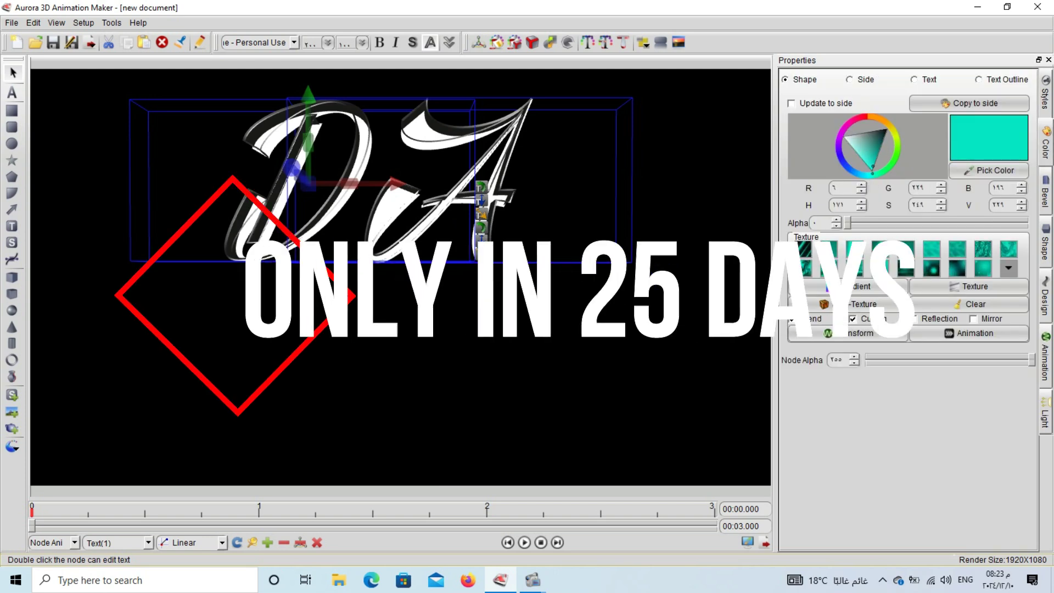
left_click(929, 80)
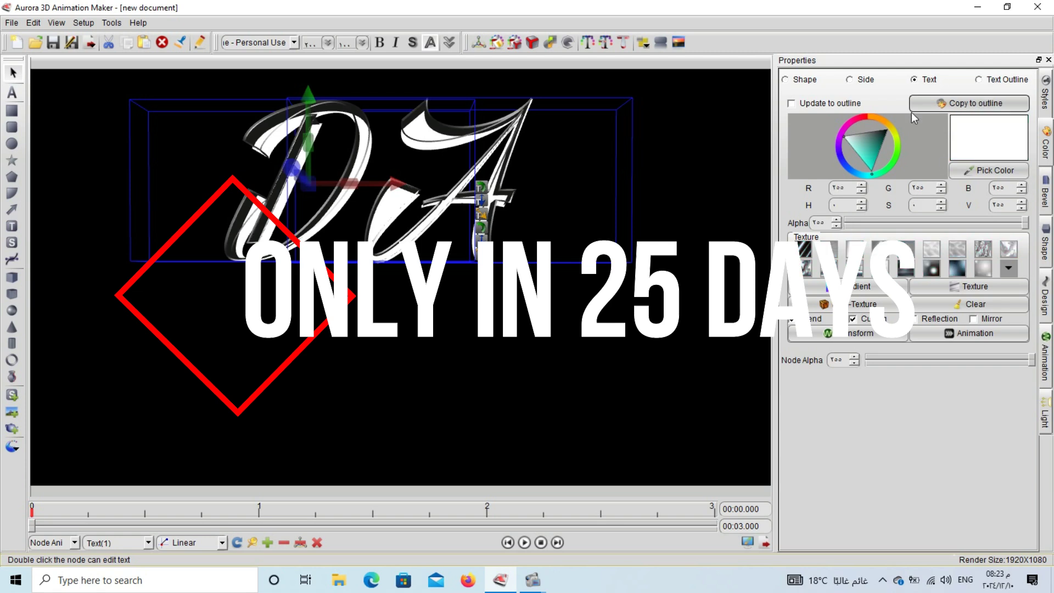
left_click(869, 165)
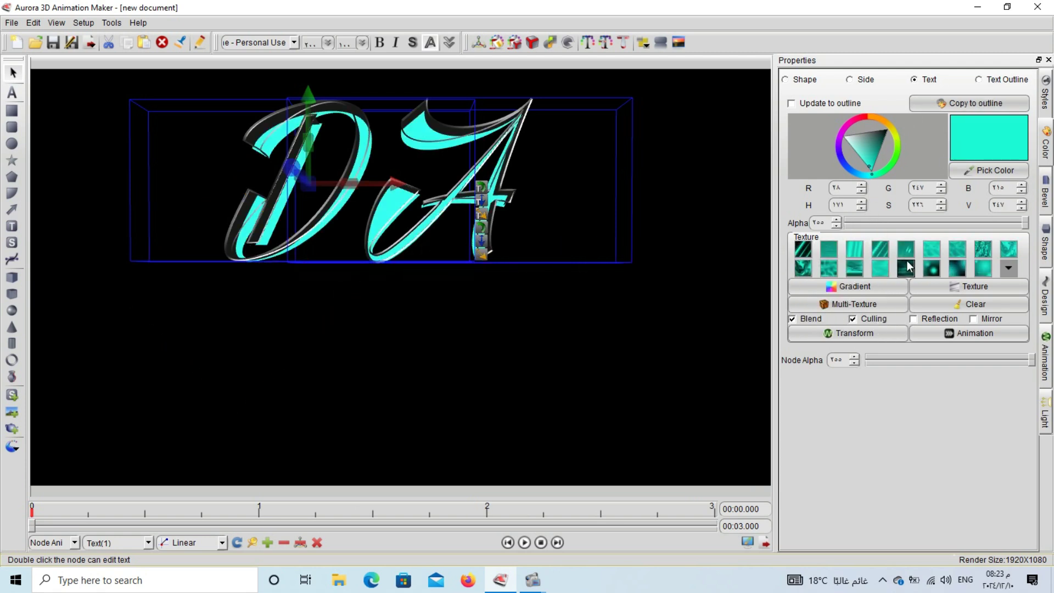
left_click(877, 252)
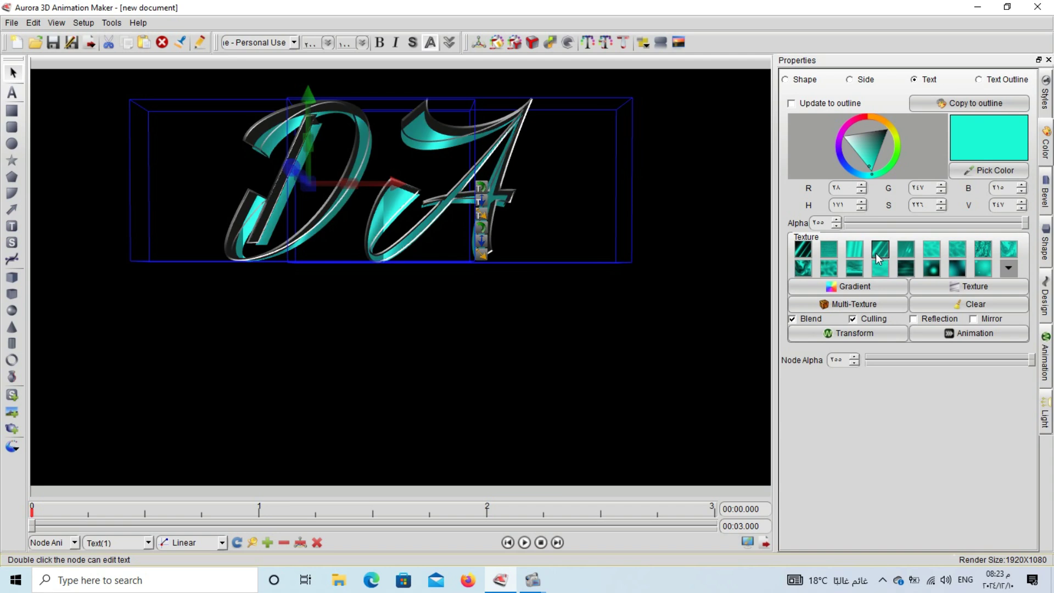
Give the text outline the same teal colour and streaked texture.
left_click(1003, 84)
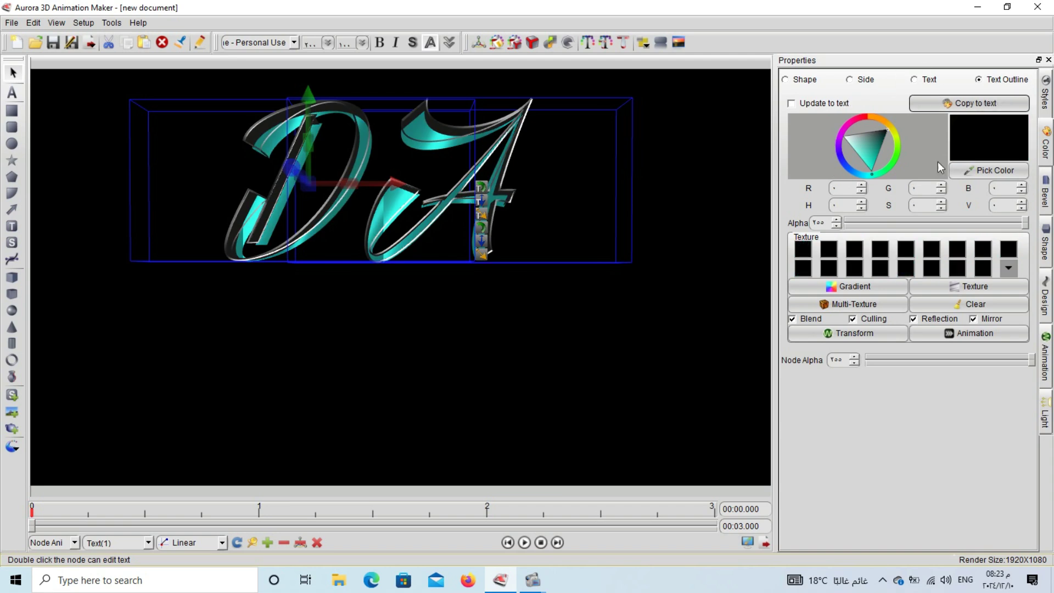
left_click(867, 159)
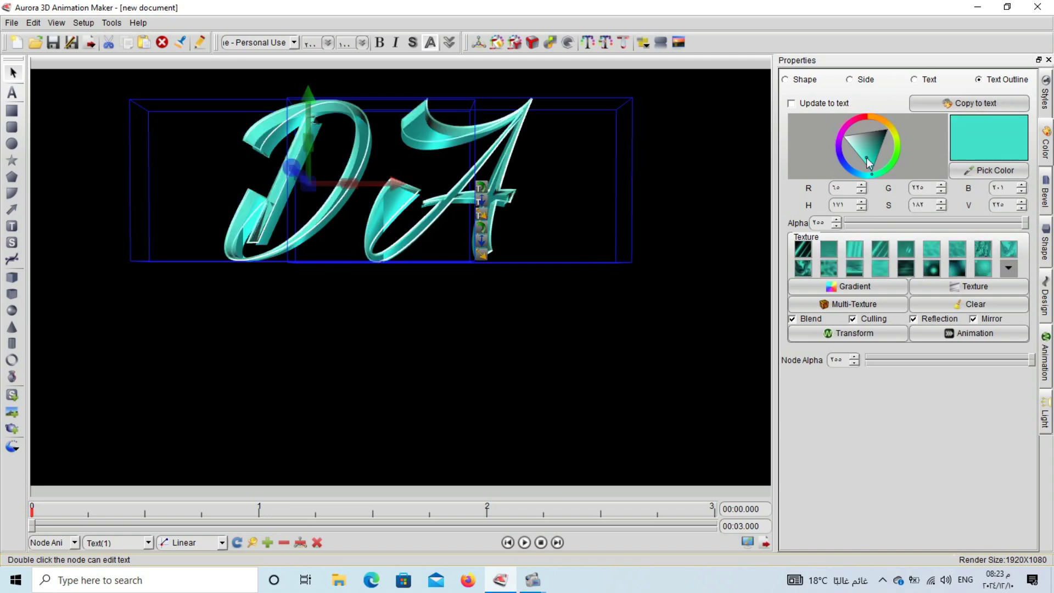
left_click(881, 248)
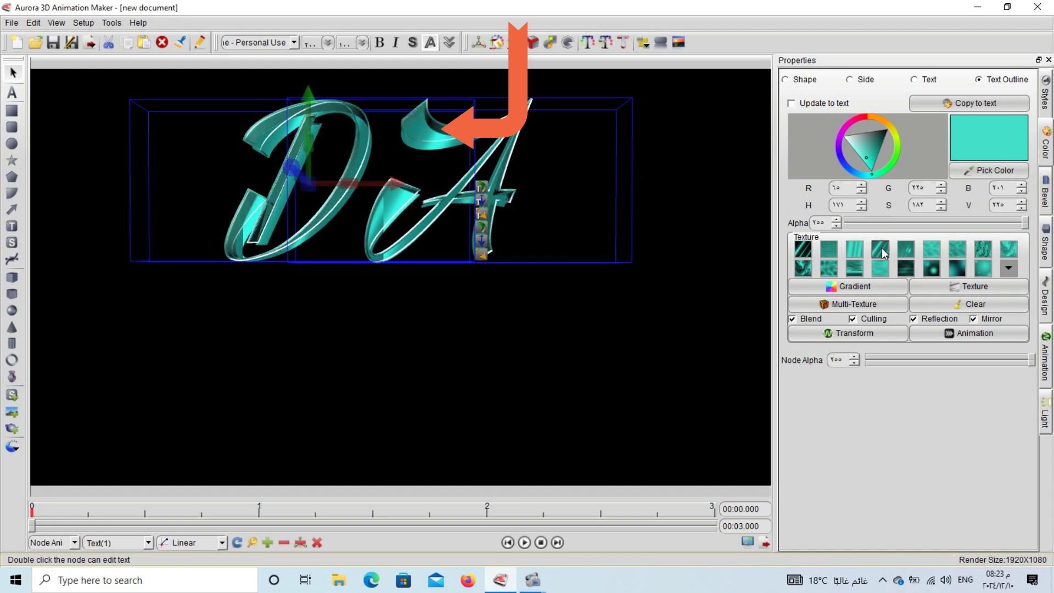
left_click(859, 338)
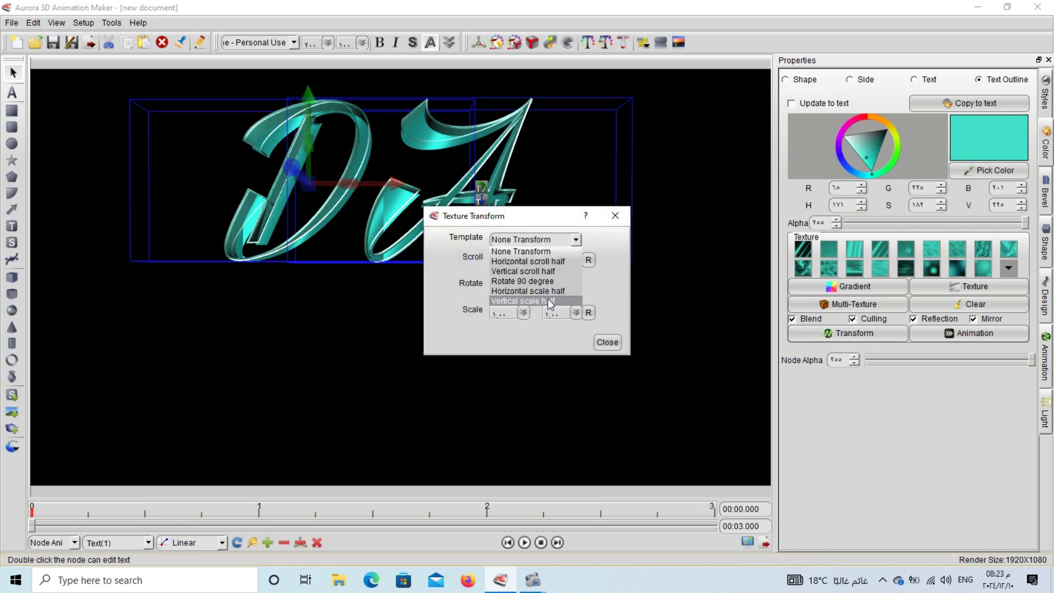
Give the outline texture a Vertical scale half transform and a Horizontal scale half animation.
left_click(549, 301)
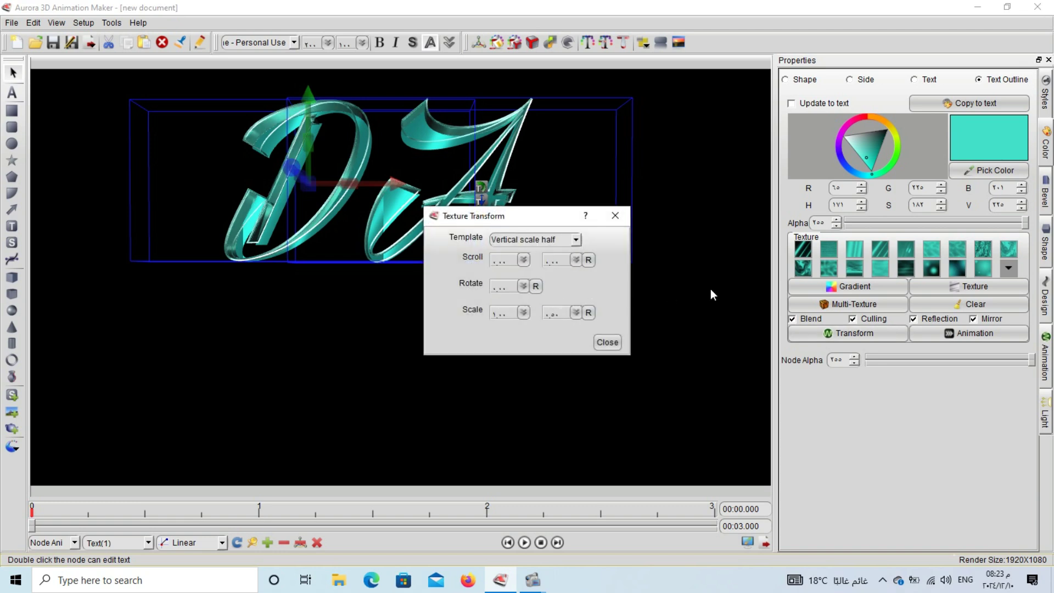
left_click(607, 342)
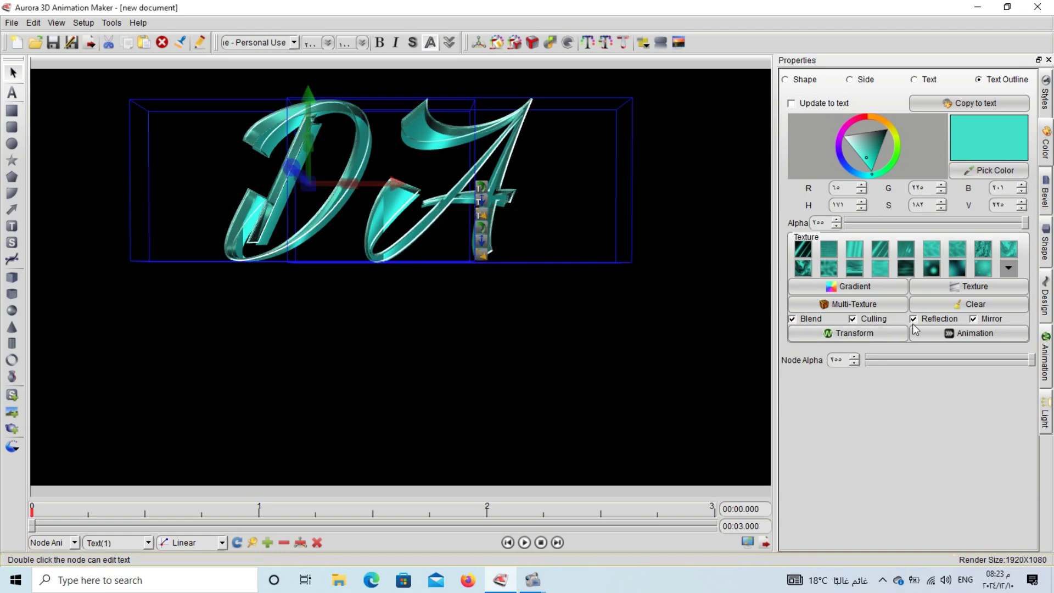
left_click(940, 333)
left_click(576, 240)
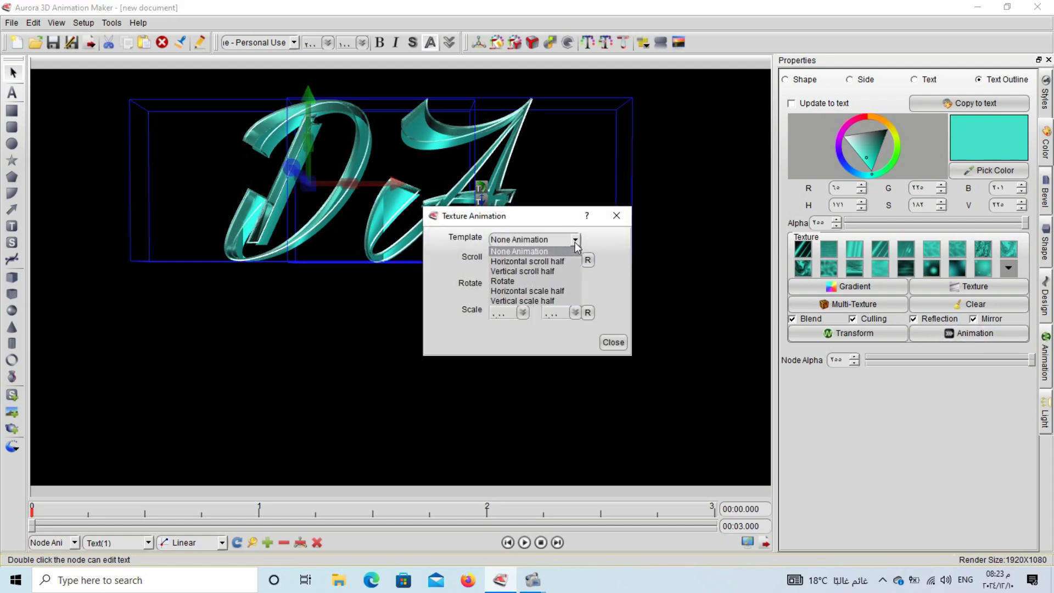
left_click(551, 291)
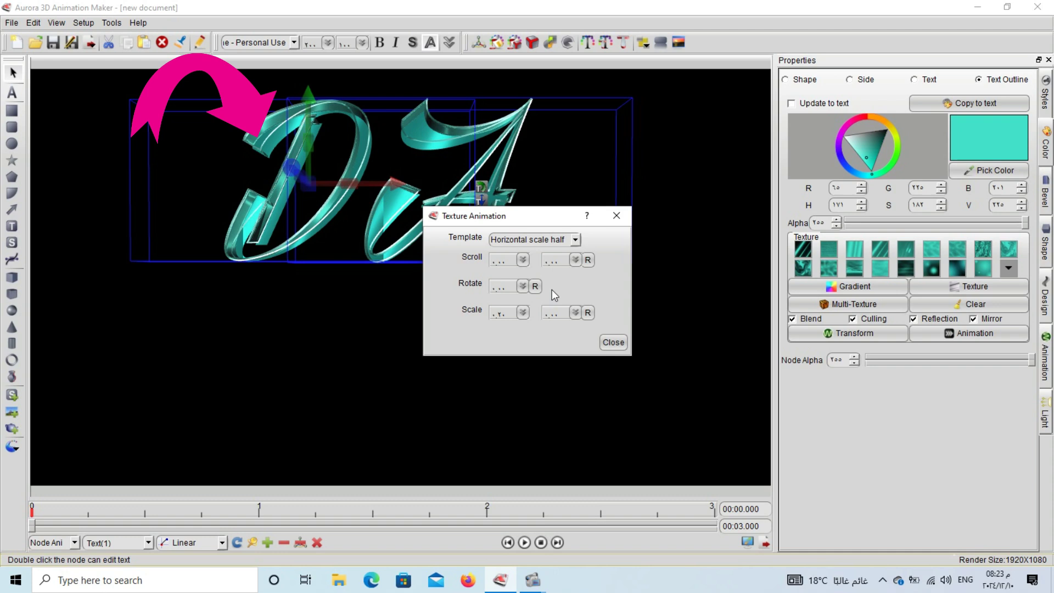
left_click(613, 342)
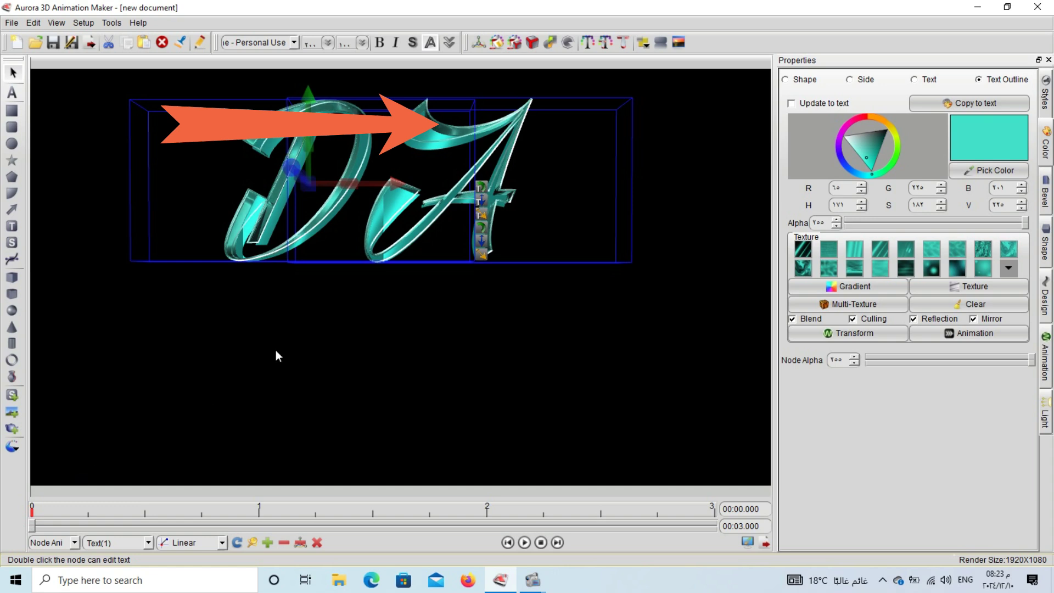
left_click(337, 318)
left_click(275, 197)
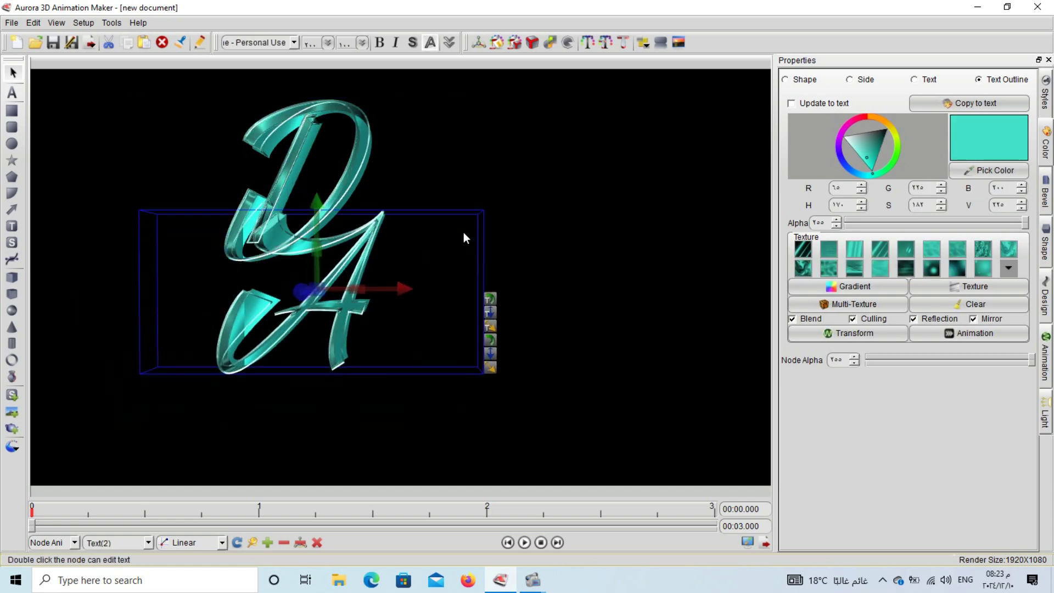
Undo the A move, key both letters' start pose and go to 3 s.
key("ctrl+z")
key("ctrl+z")
left_click(387, 306)
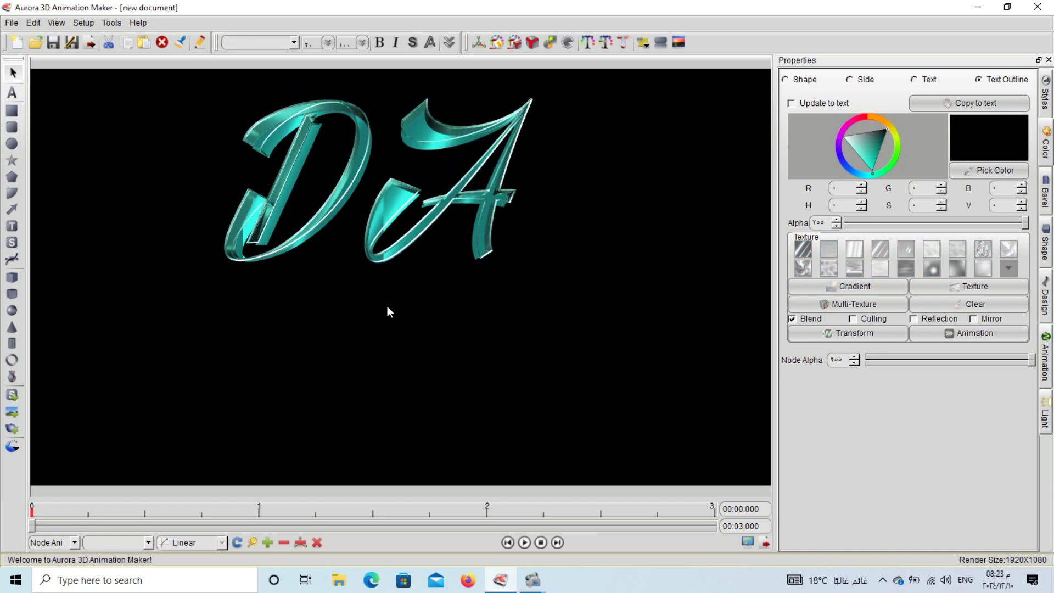
left_click_drag(178, 328, 578, 113)
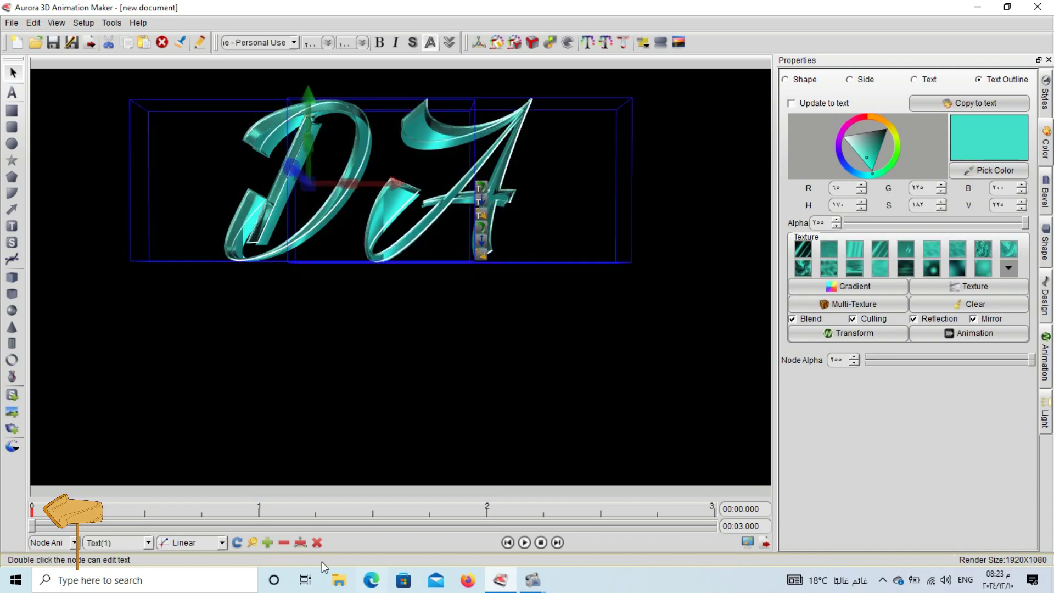
left_click(272, 543)
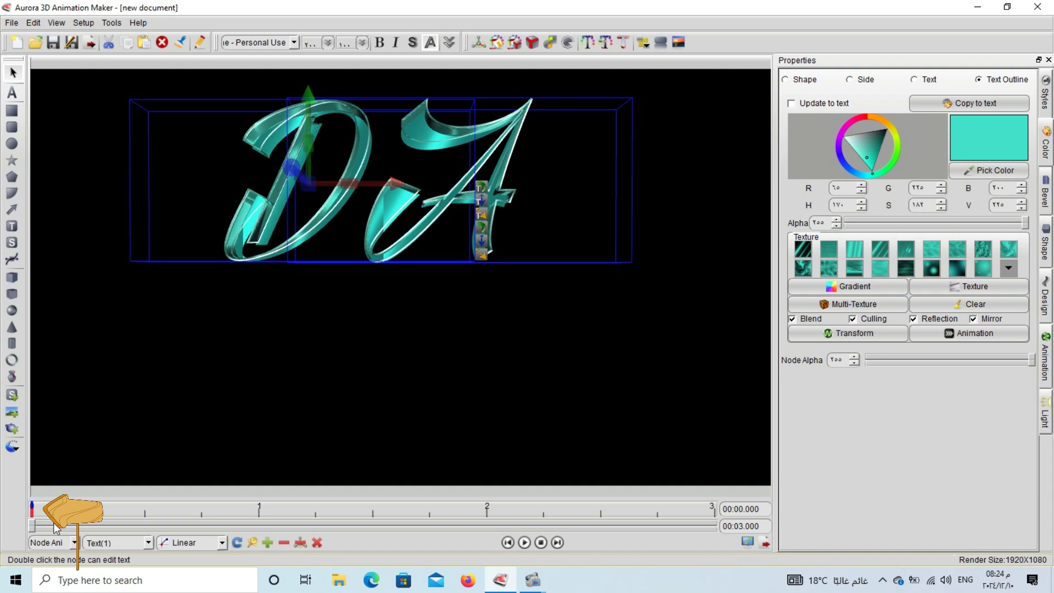
left_click_drag(56, 527, 627, 522)
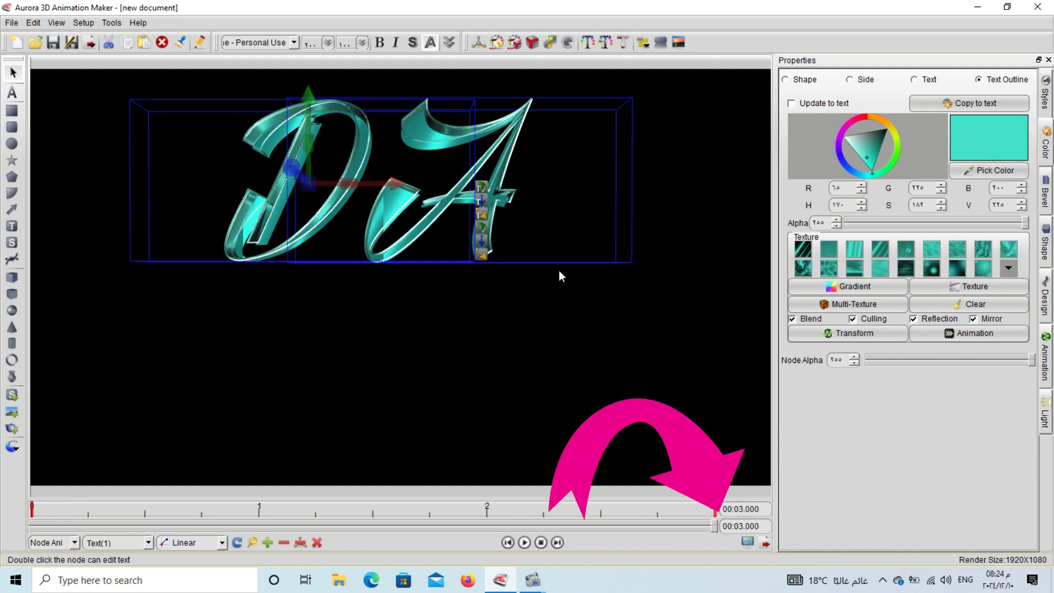
At 3 s, lower both letters, push them back smaller and centre the DA.
left_click(500, 231)
left_click(479, 205)
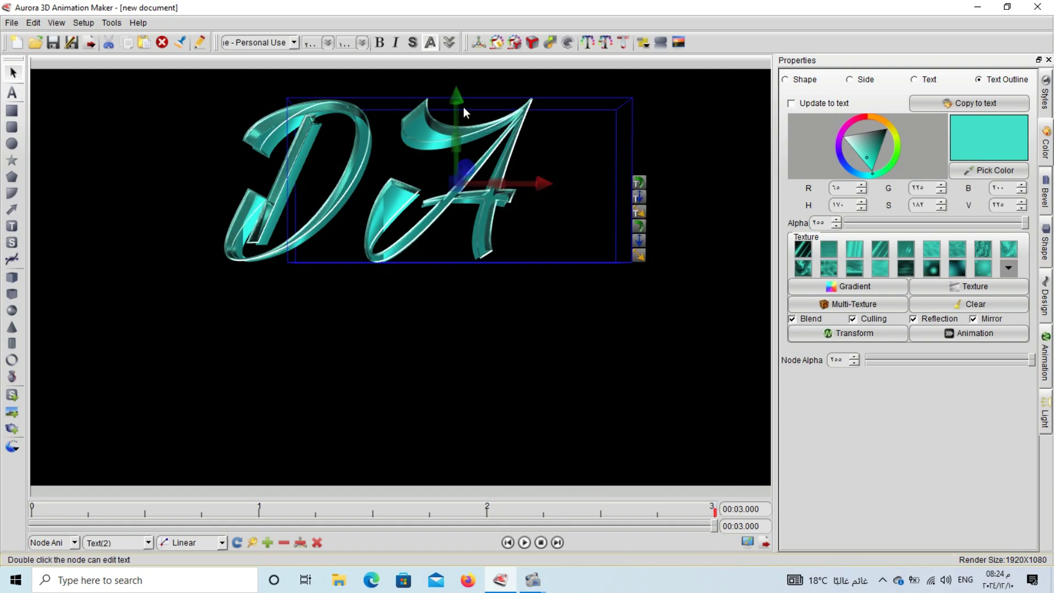
left_click_drag(455, 96, 453, 190)
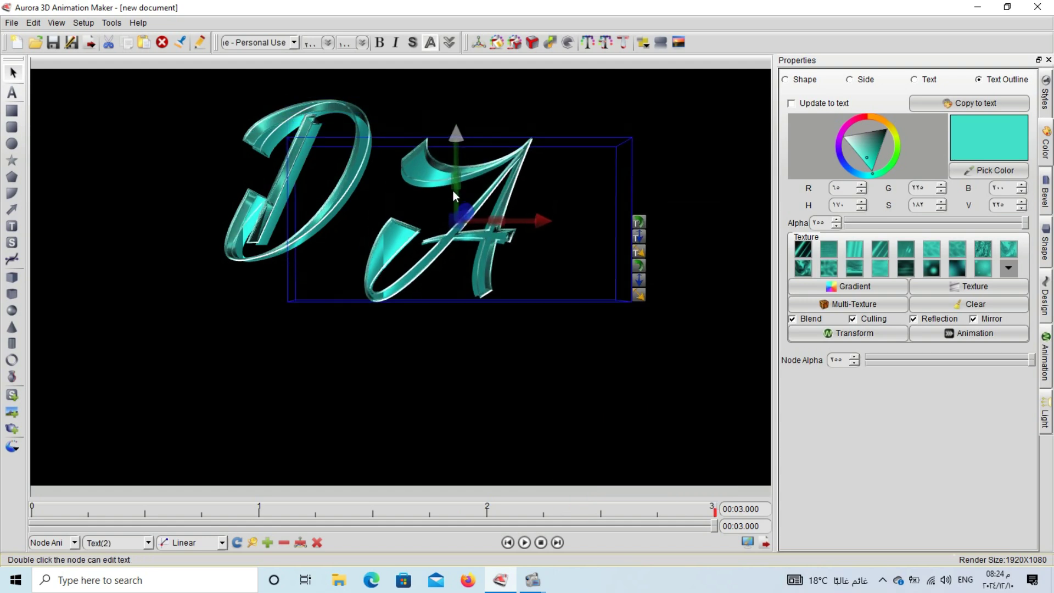
left_click(305, 109)
left_click_drag(312, 96, 314, 229)
left_click(580, 128)
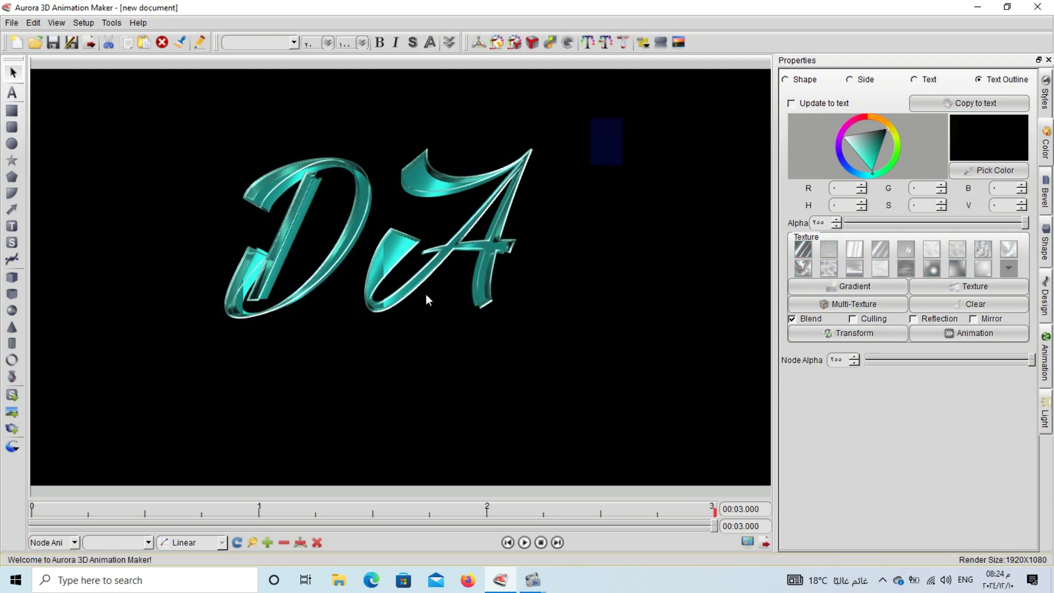
left_click_drag(426, 294, 142, 364)
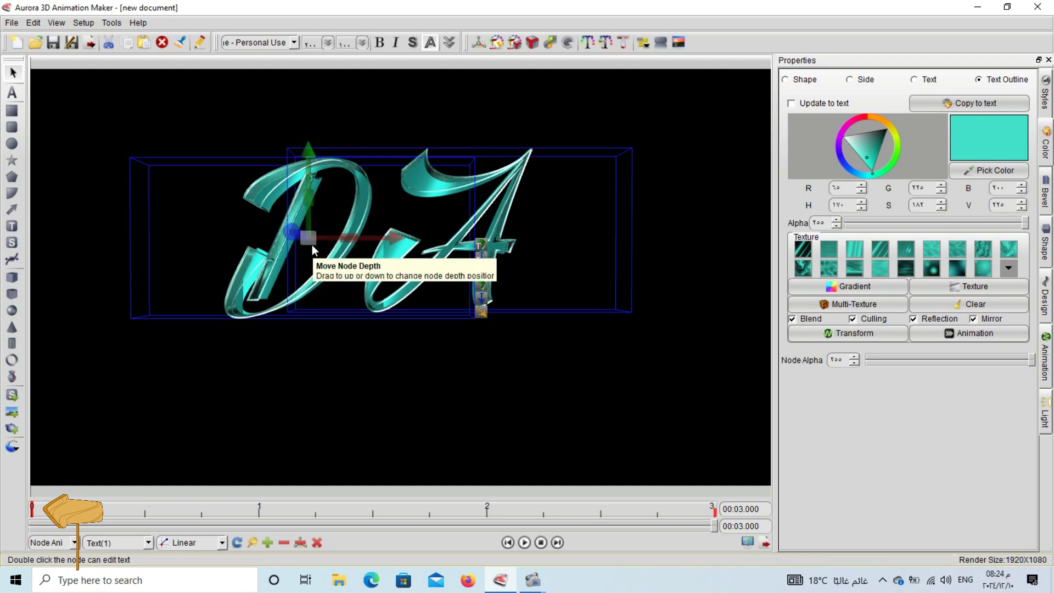
left_click_drag(312, 245, 265, 272)
mouse_move(368, 267)
left_mouse_down()
mouse_move(354, 265)
mouse_move(359, 254)
left_mouse_up()
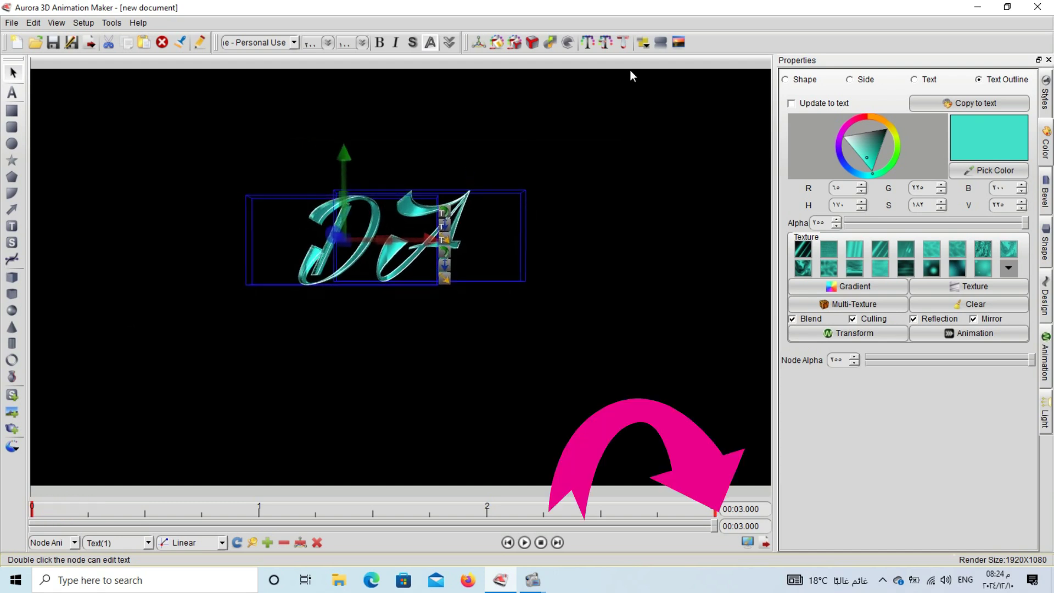
Align D and A horizontally, darken the outline teal and set the face teal.
left_click(644, 43)
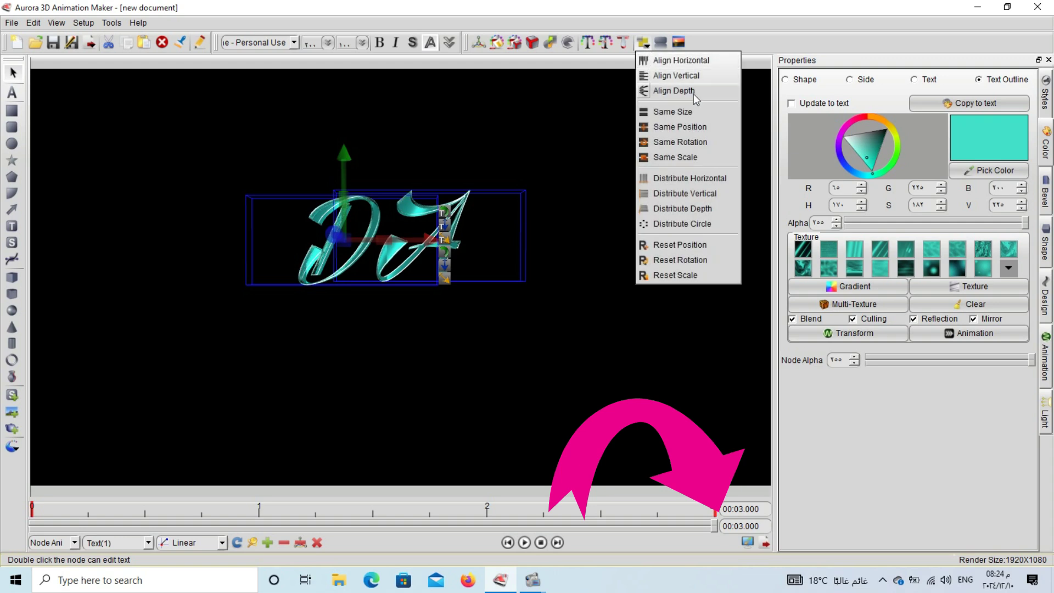
left_click(709, 61)
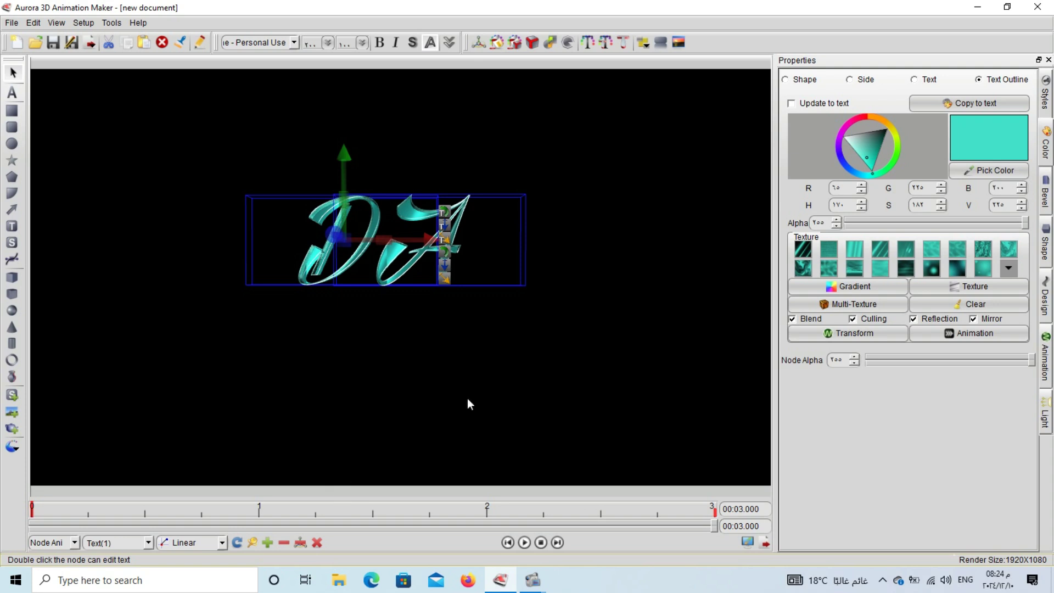
left_click(874, 161)
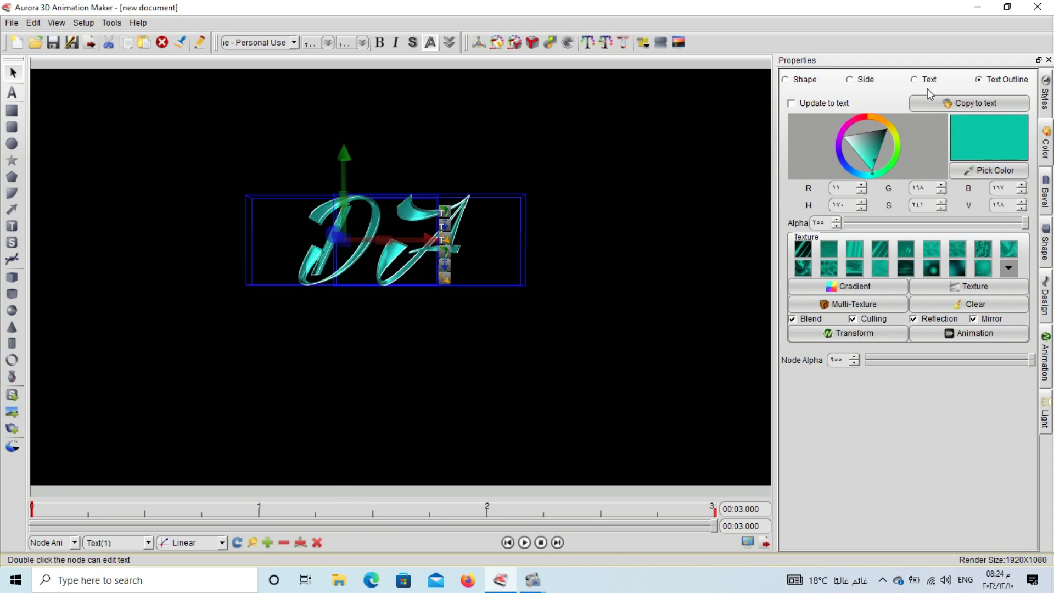
left_click(927, 81)
left_click(862, 156)
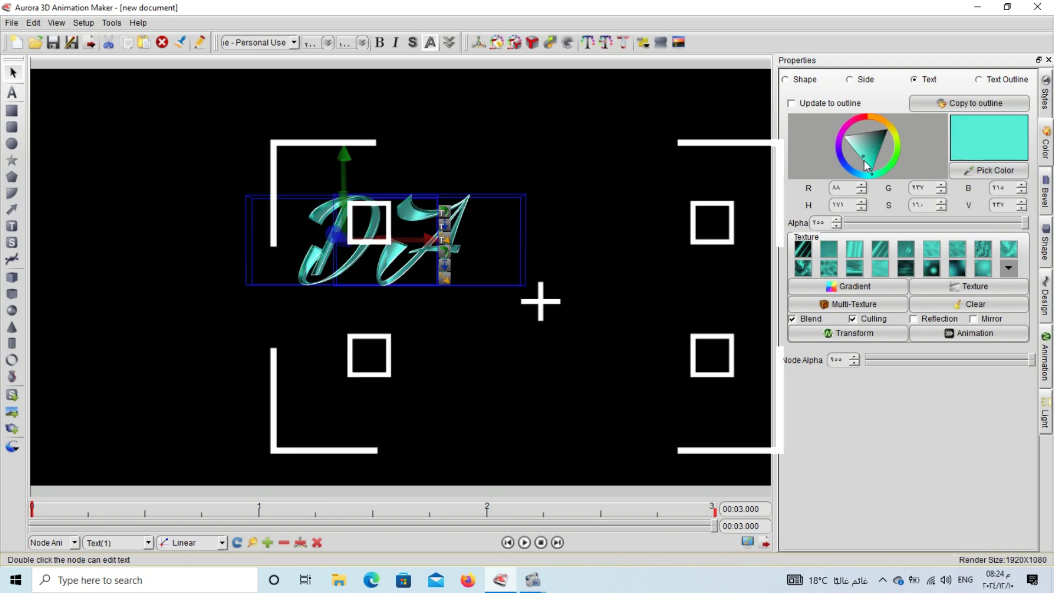
left_click_drag(864, 160, 854, 152)
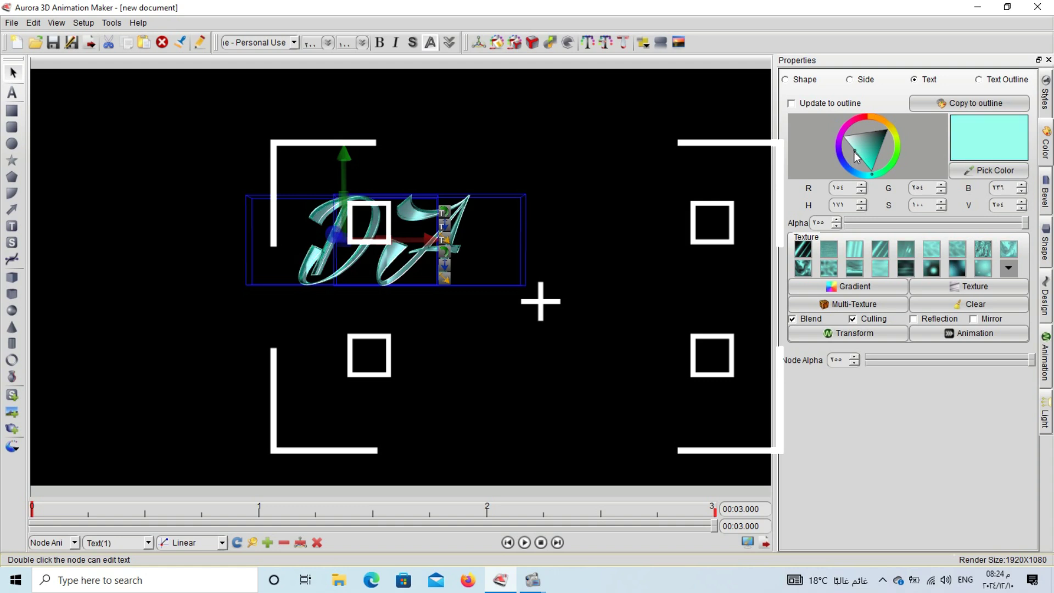
left_click(864, 155)
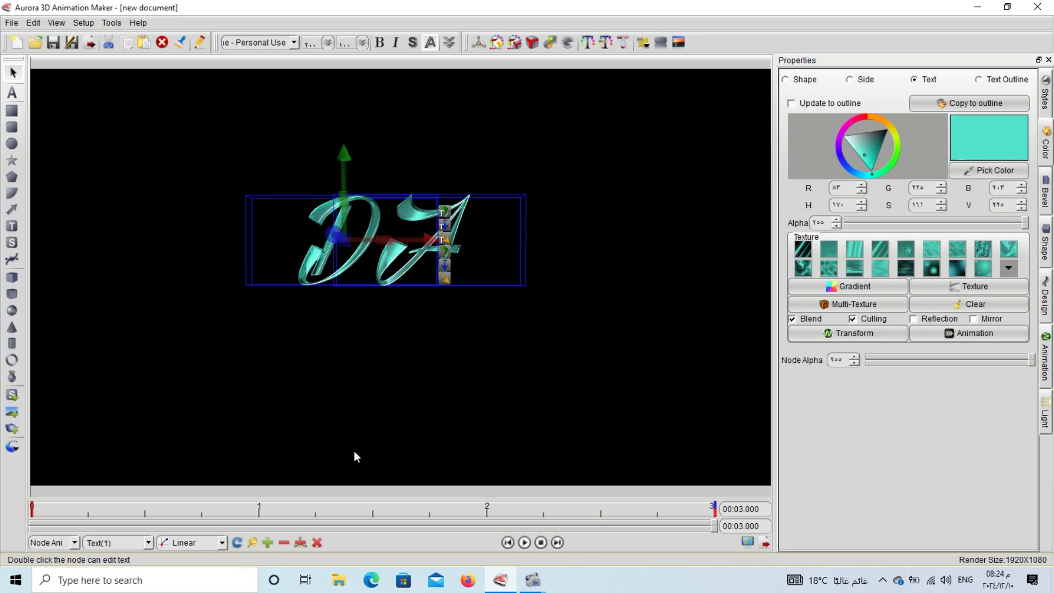
left_click(84, 222)
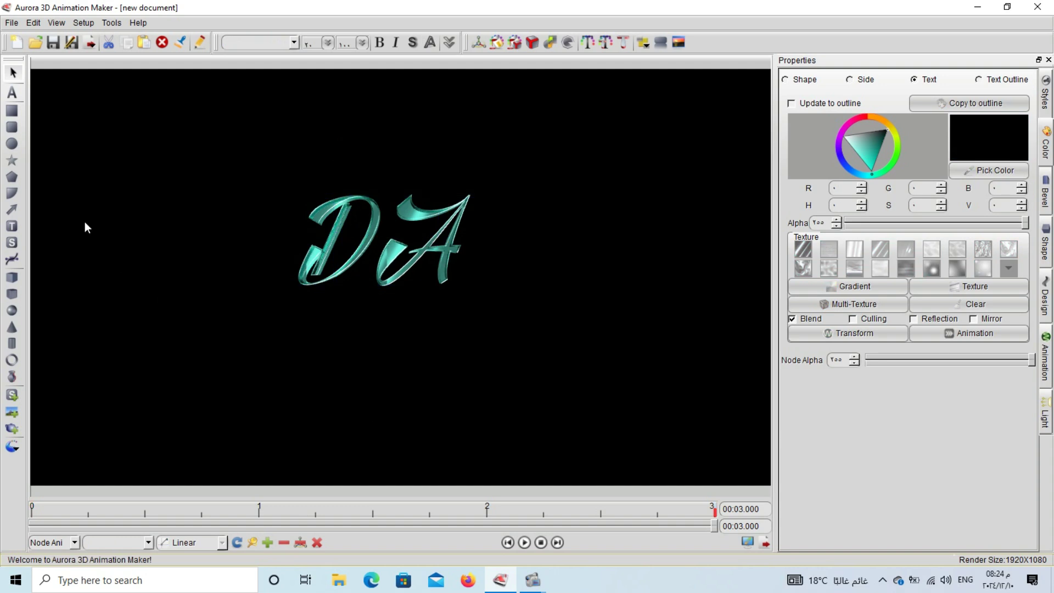
left_click(545, 539)
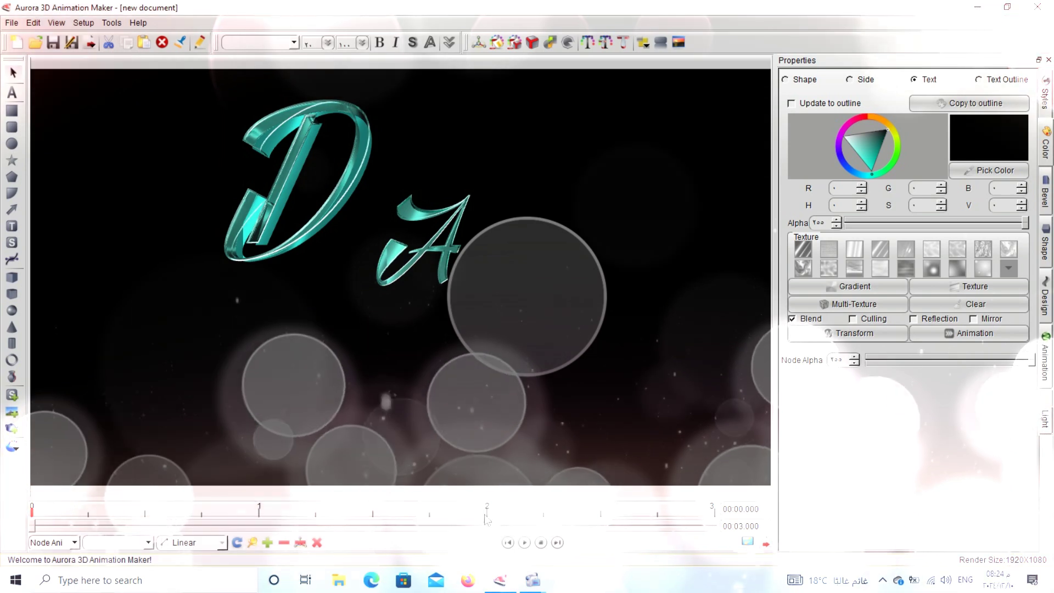
left_click(525, 543)
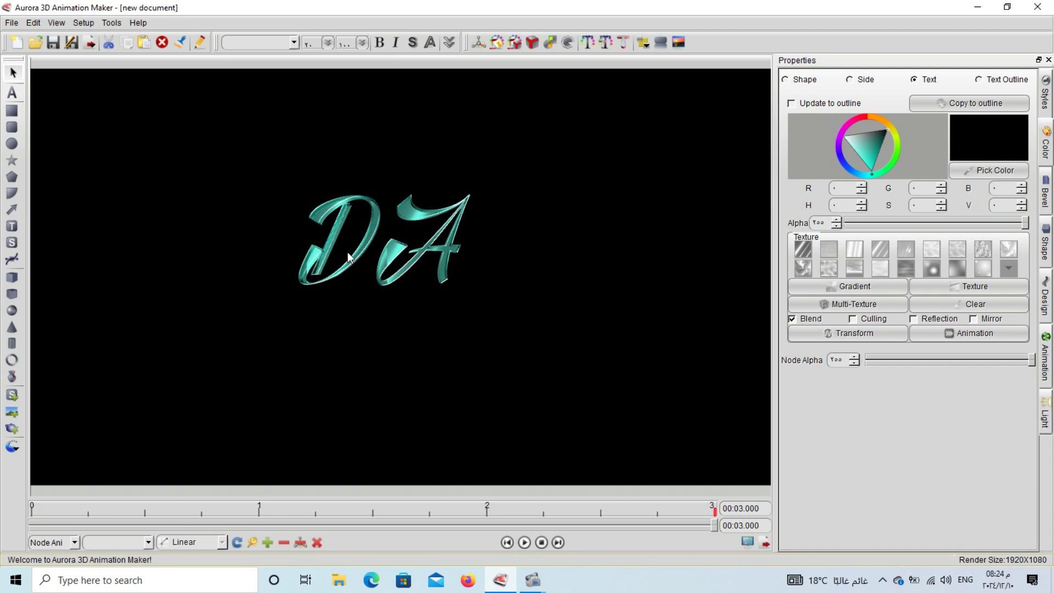
left_click(536, 541)
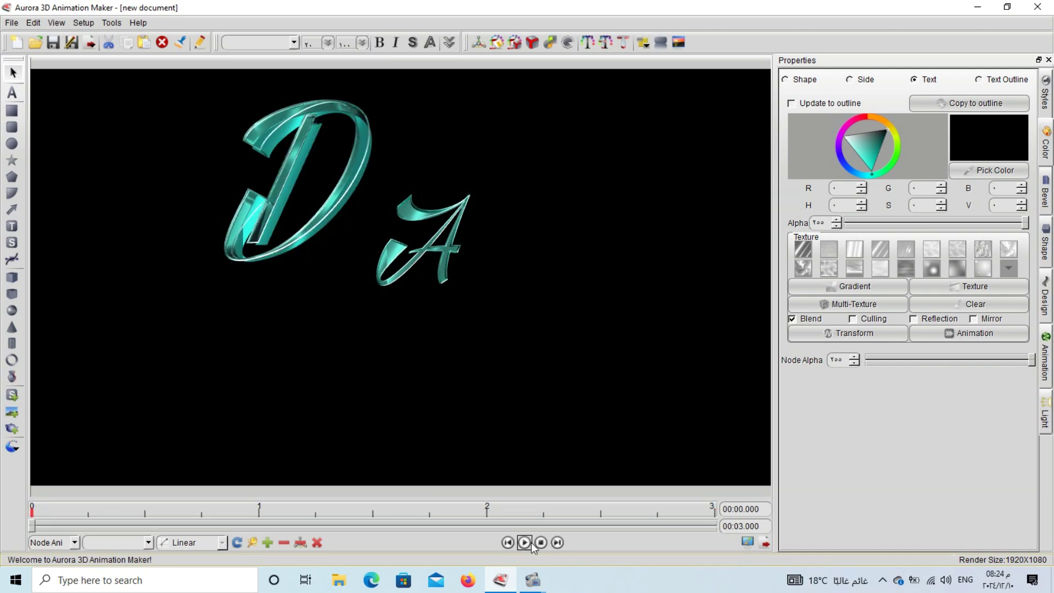
left_click(525, 543)
left_click(539, 544)
left_click(539, 543)
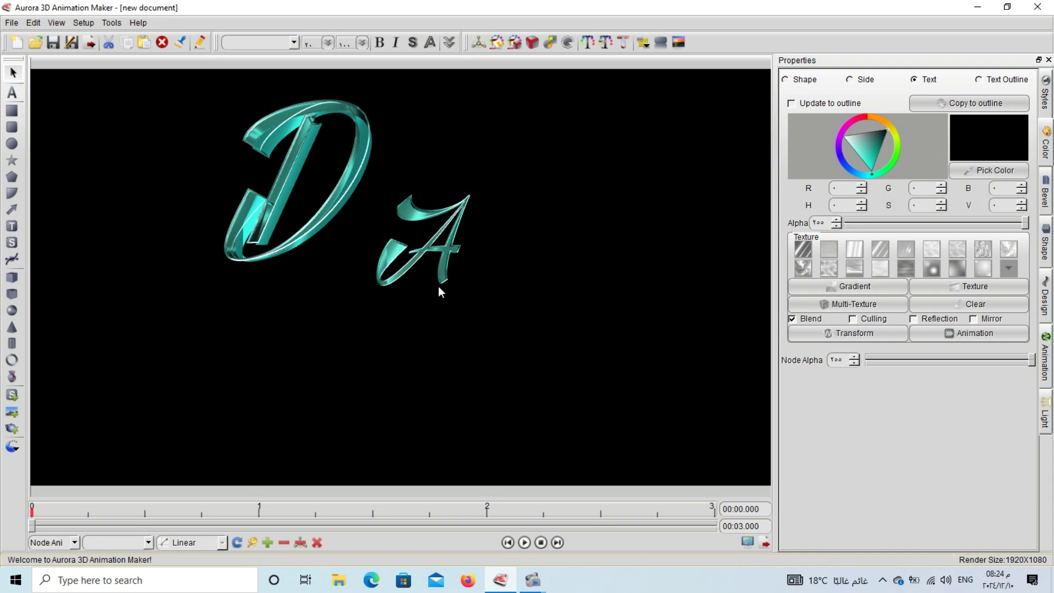
left_click(438, 269)
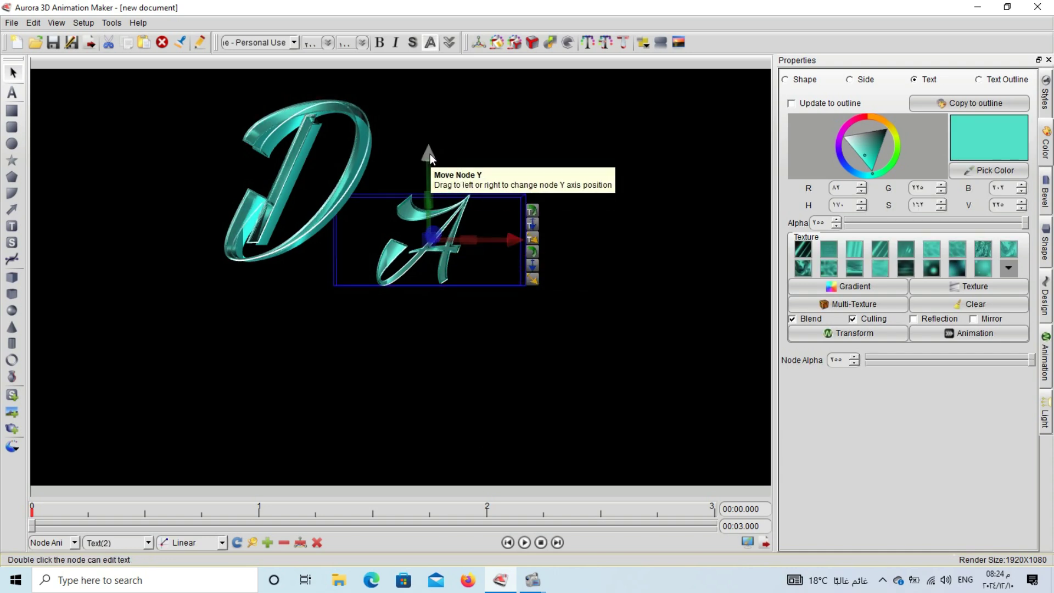
Move and enlarge the A at the upper right, and move the D to the top-left.
left_click_drag(430, 154, 545, 74)
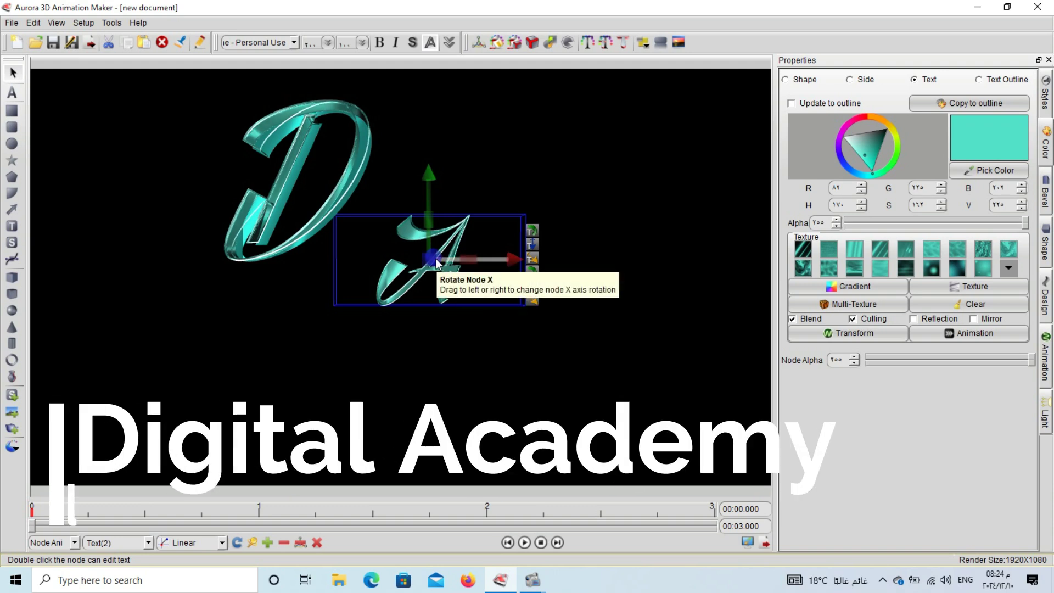
left_click_drag(435, 258, 522, 187)
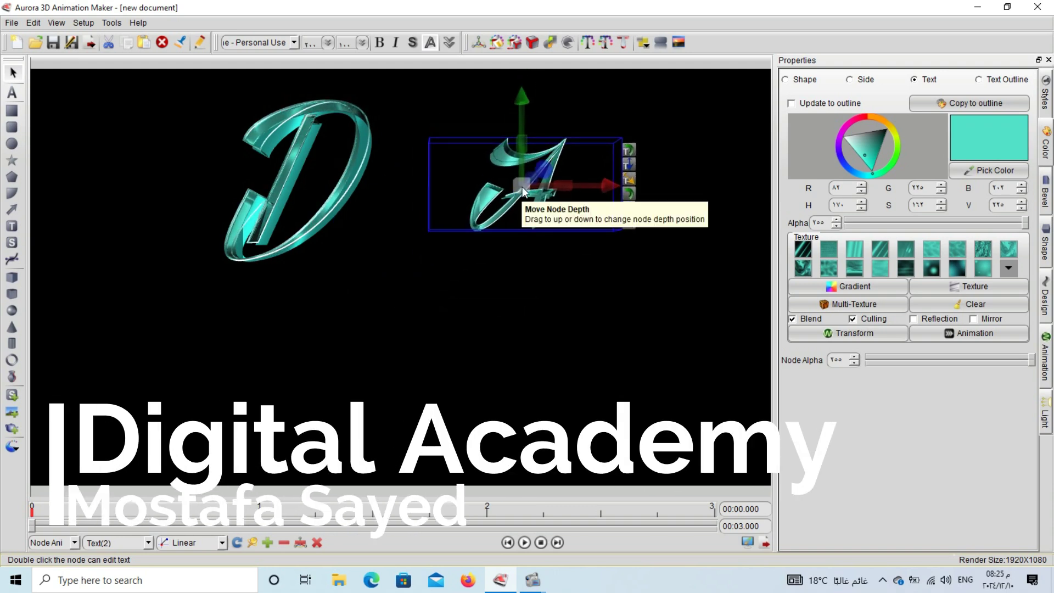
left_click_drag(628, 221, 719, 201)
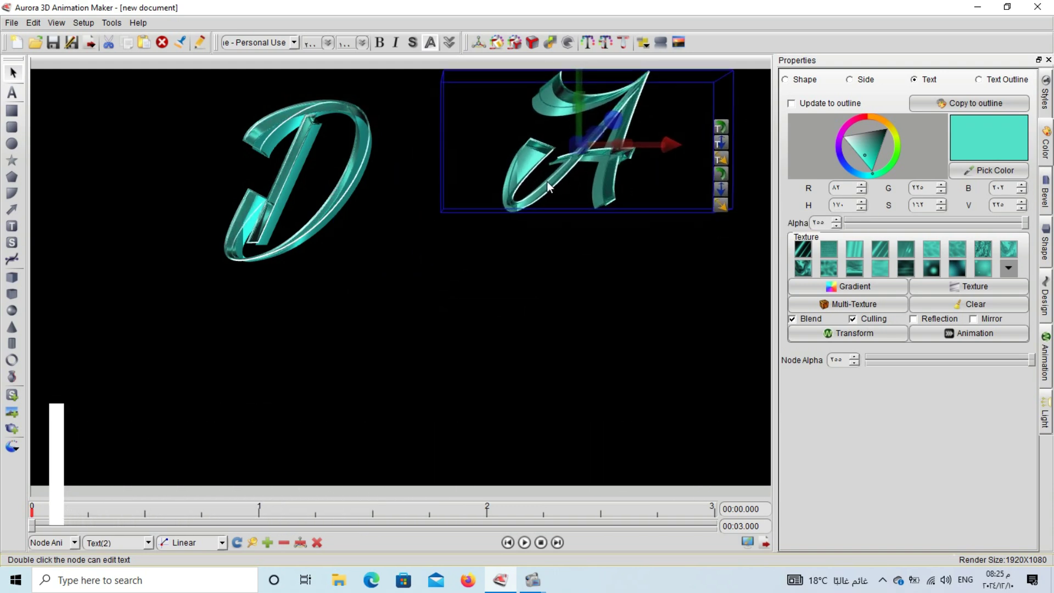
left_click_drag(547, 181, 644, 206)
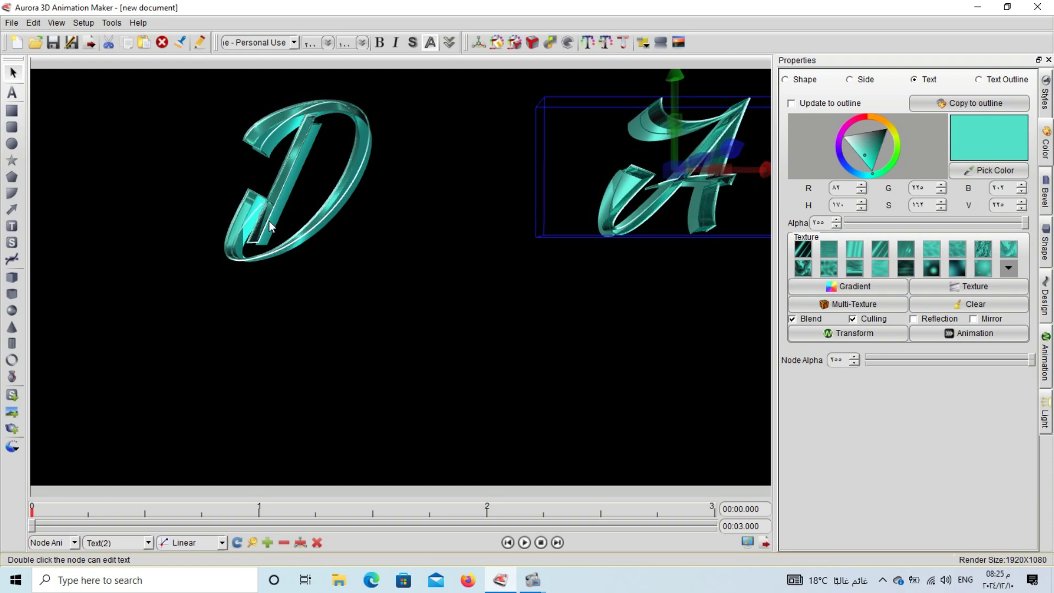
left_click_drag(269, 221, 104, 206)
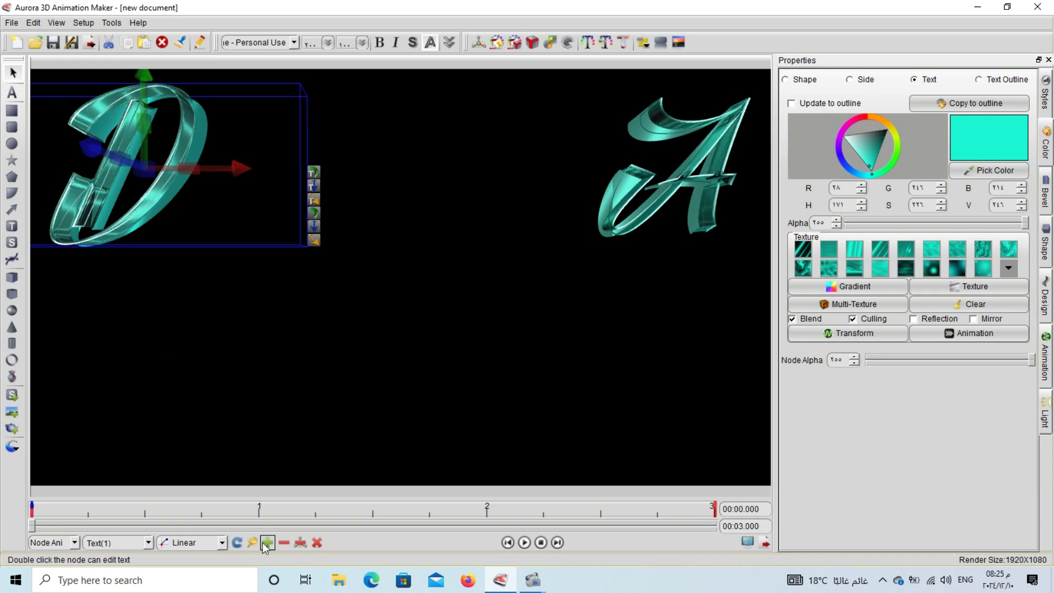
Raise the A slightly, record it as a start keyframe and preview the animation.
left_click(597, 210)
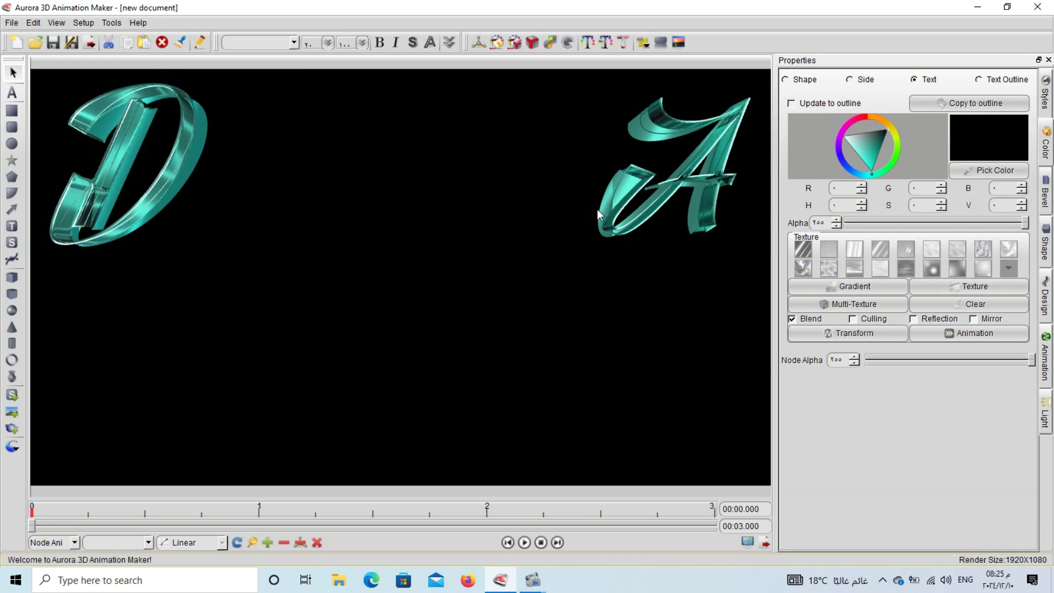
left_click(608, 209)
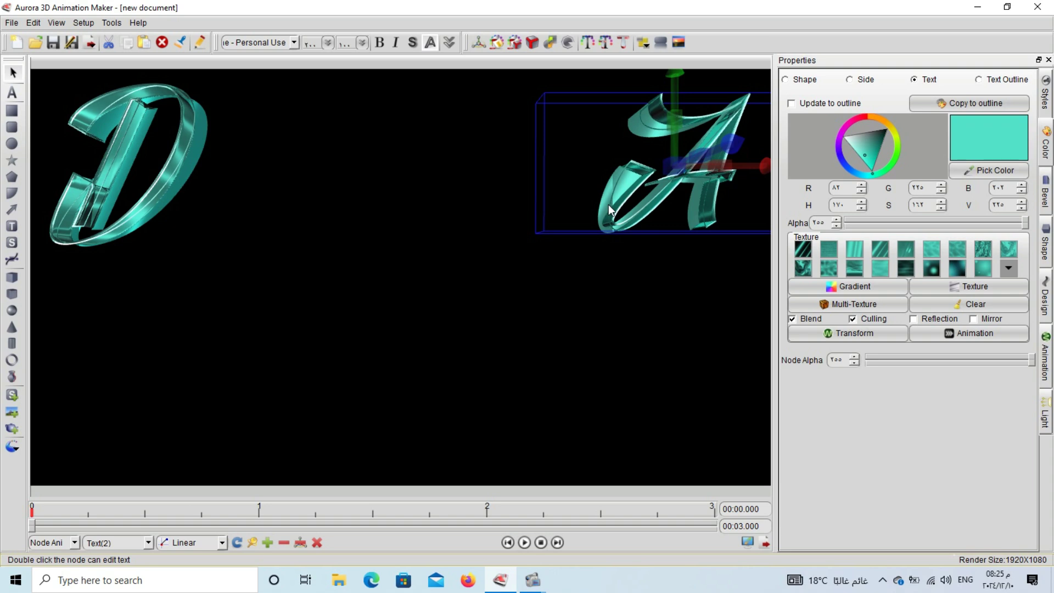
left_click_drag(608, 205, 608, 200)
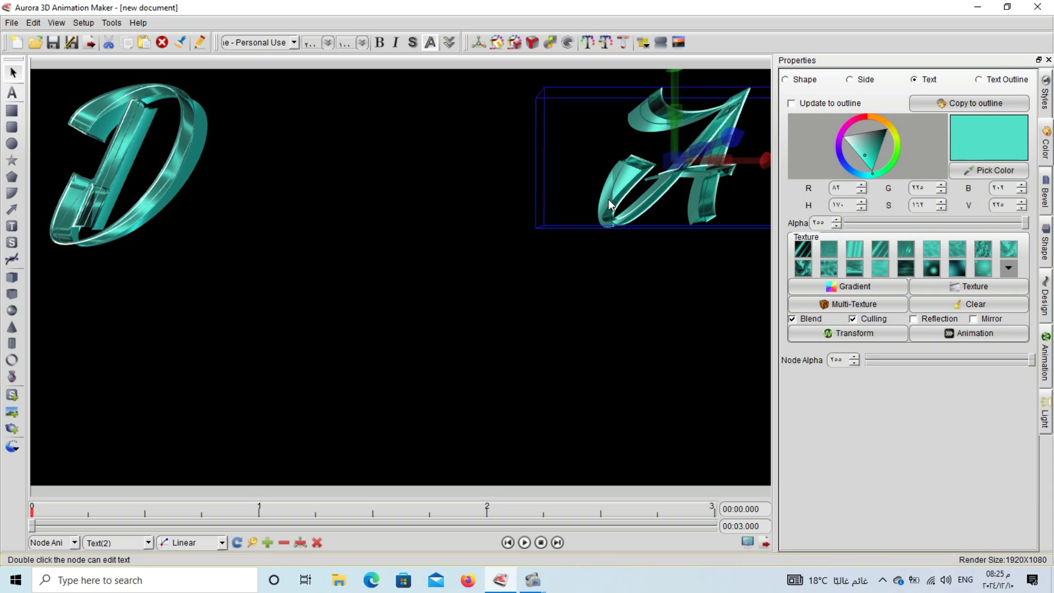
left_click(270, 545)
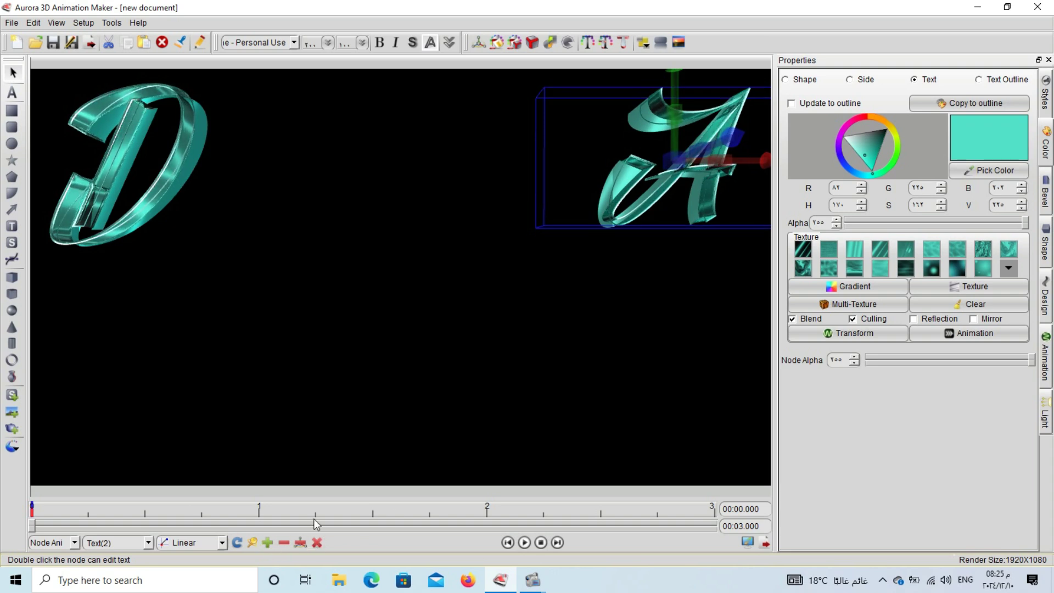
left_click(525, 543)
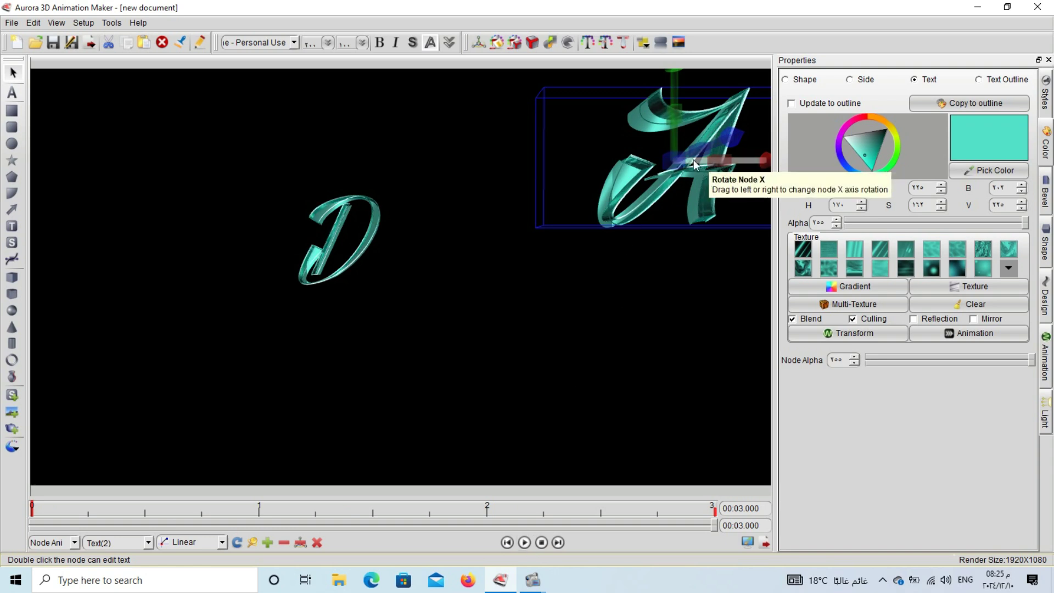
Place the A beside the D, pushed back in depth, and nudge the D.
left_click_drag(642, 196, 437, 243)
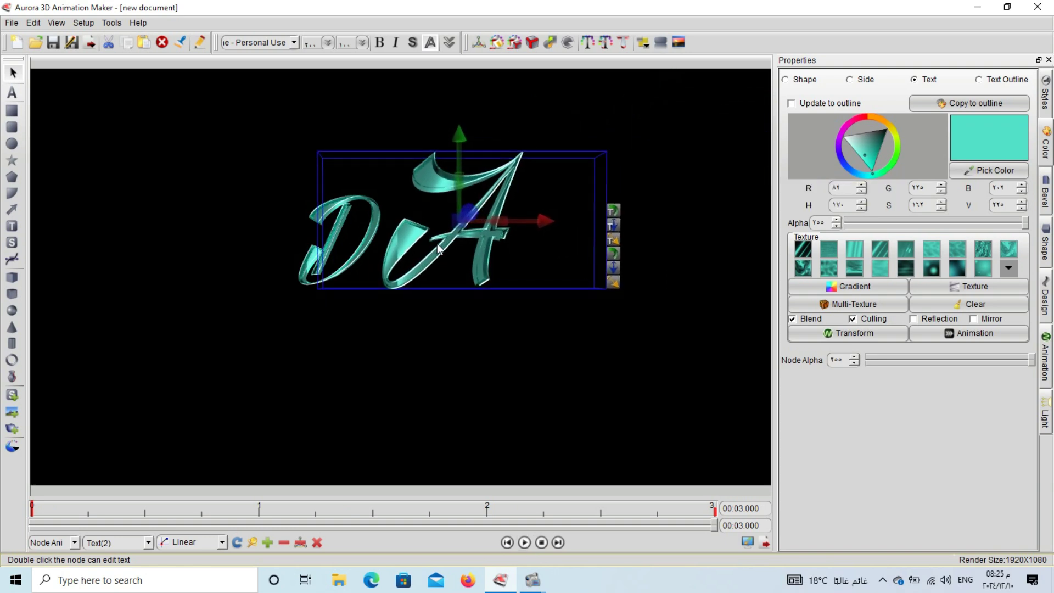
left_click_drag(470, 212, 99, 235)
left_click_drag(459, 228, 286, 226)
left_click(423, 266)
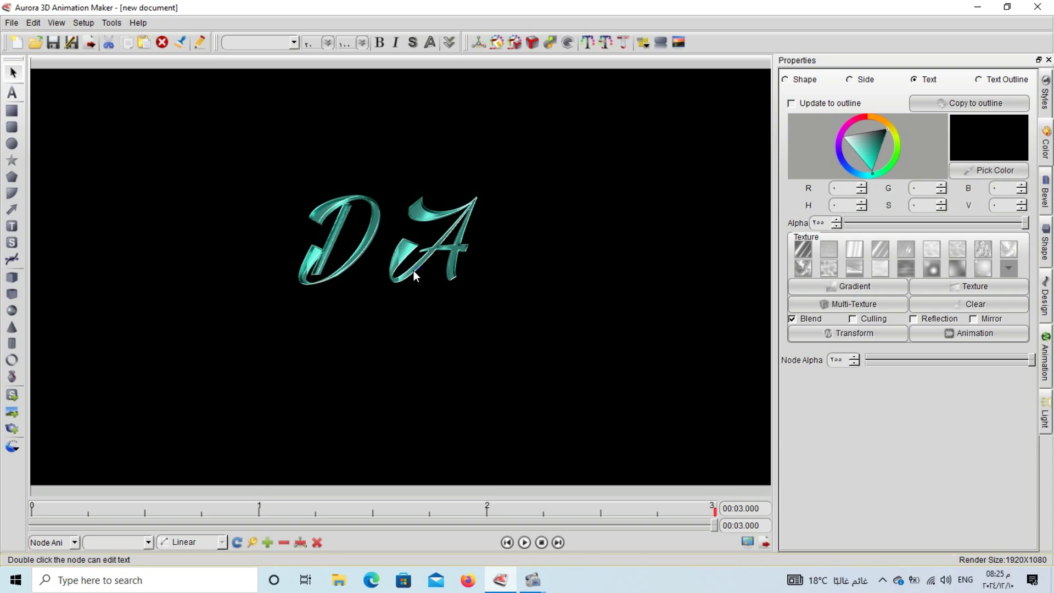
left_click(416, 267)
left_click_drag(414, 271, 263, 305)
Align both letters horizontally, brighten the A to cyan and preview the animation.
left_click(581, 175)
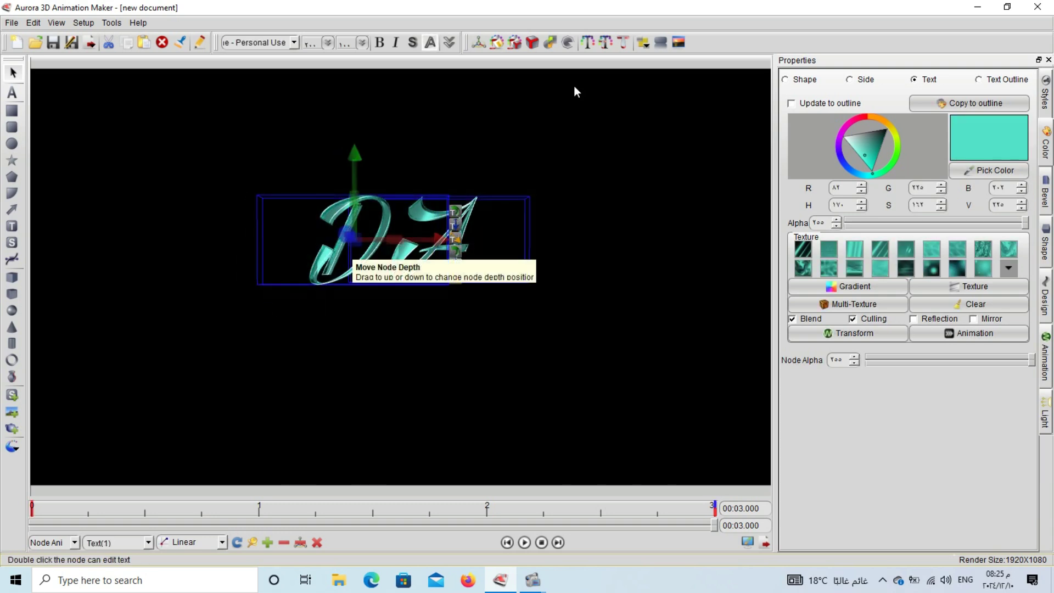
left_click(648, 44)
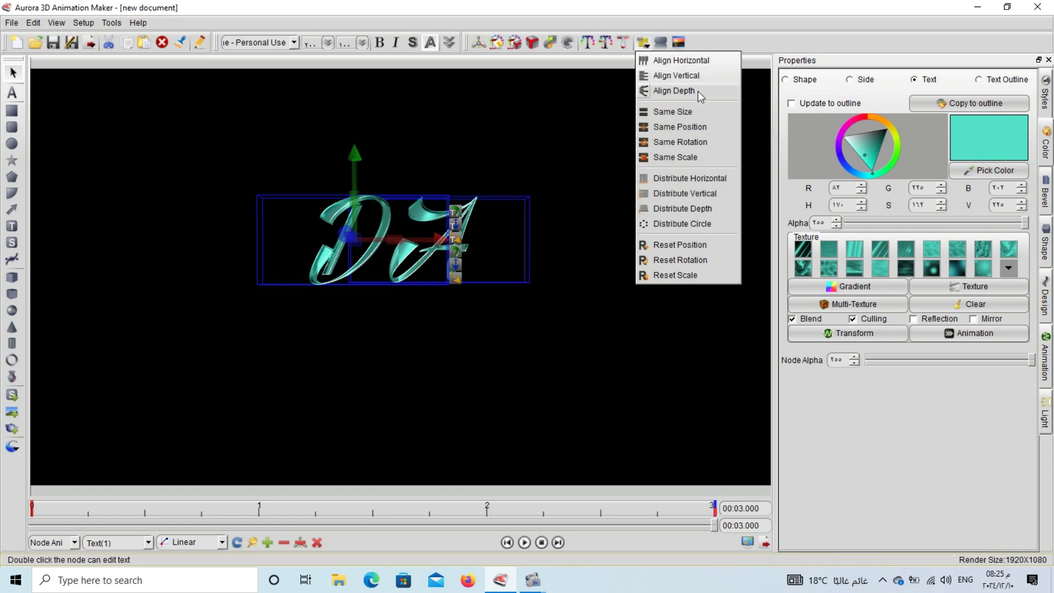
left_click(697, 60)
left_click(578, 145)
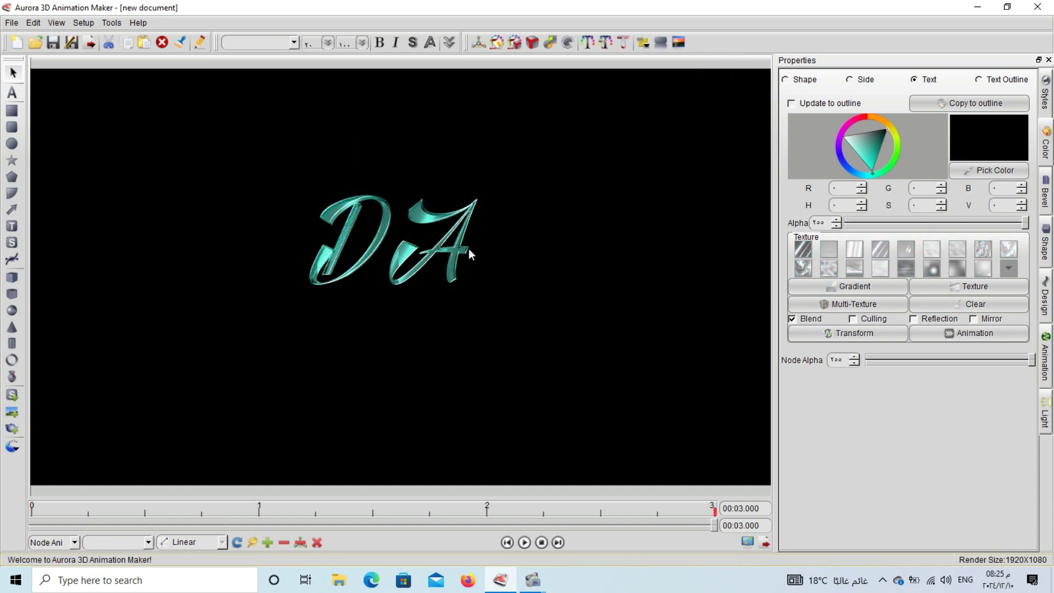
left_click(466, 252)
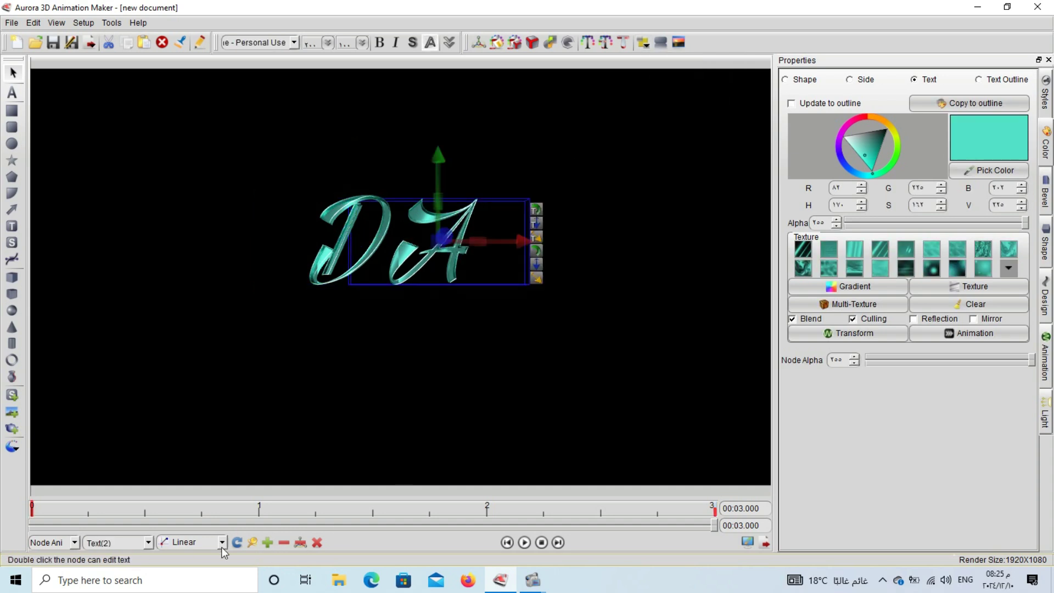
left_click(864, 165)
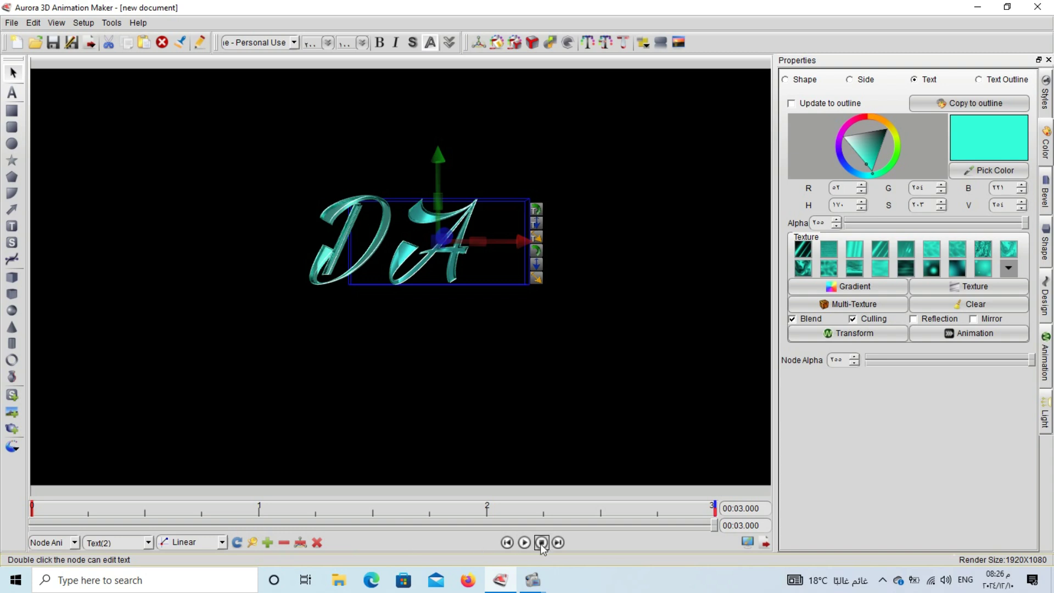
left_click(525, 542)
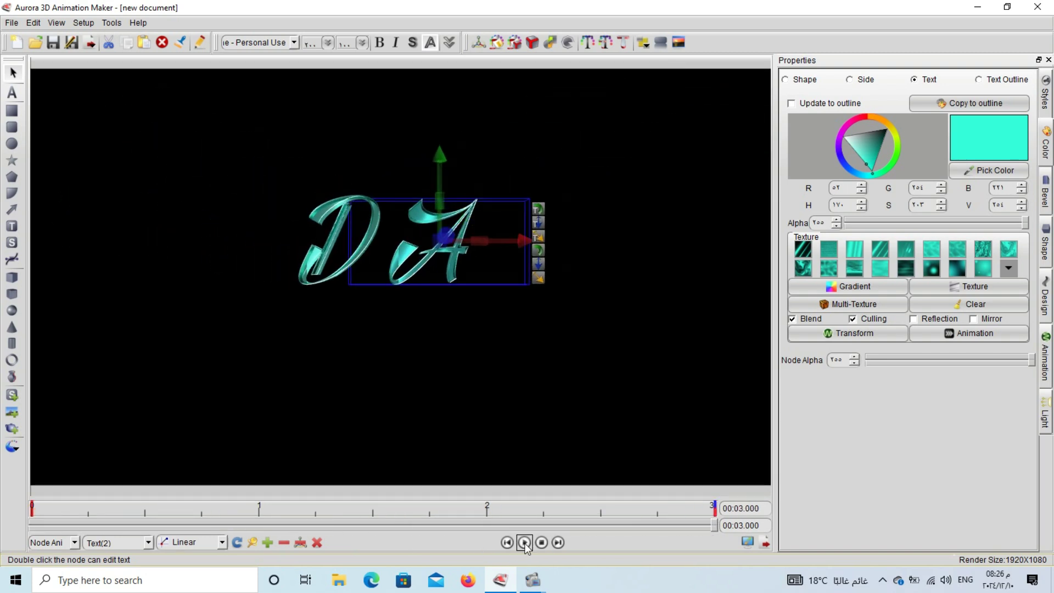
left_click(356, 250)
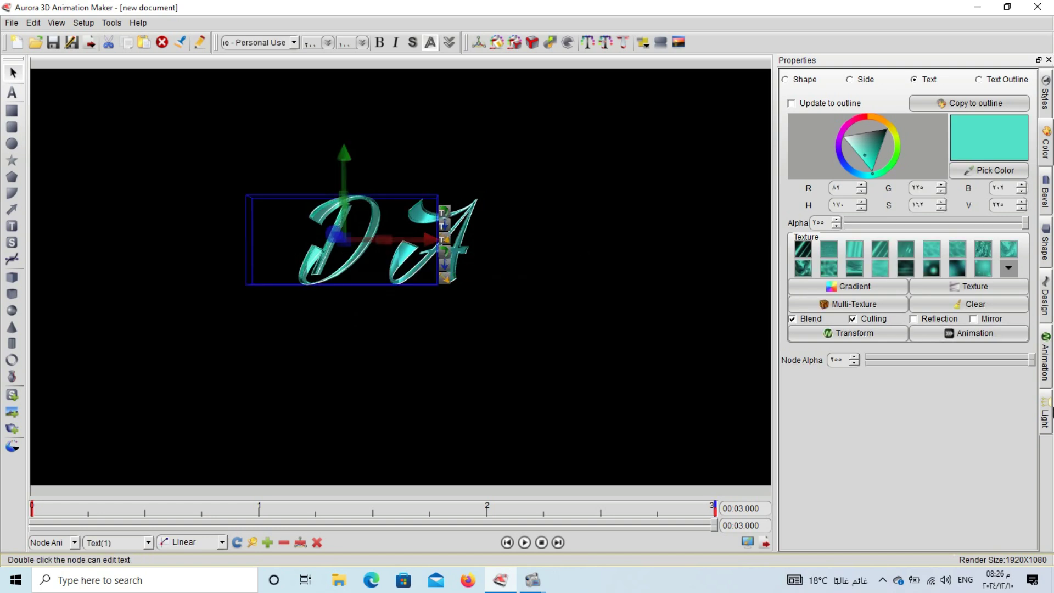
left_click(1043, 371)
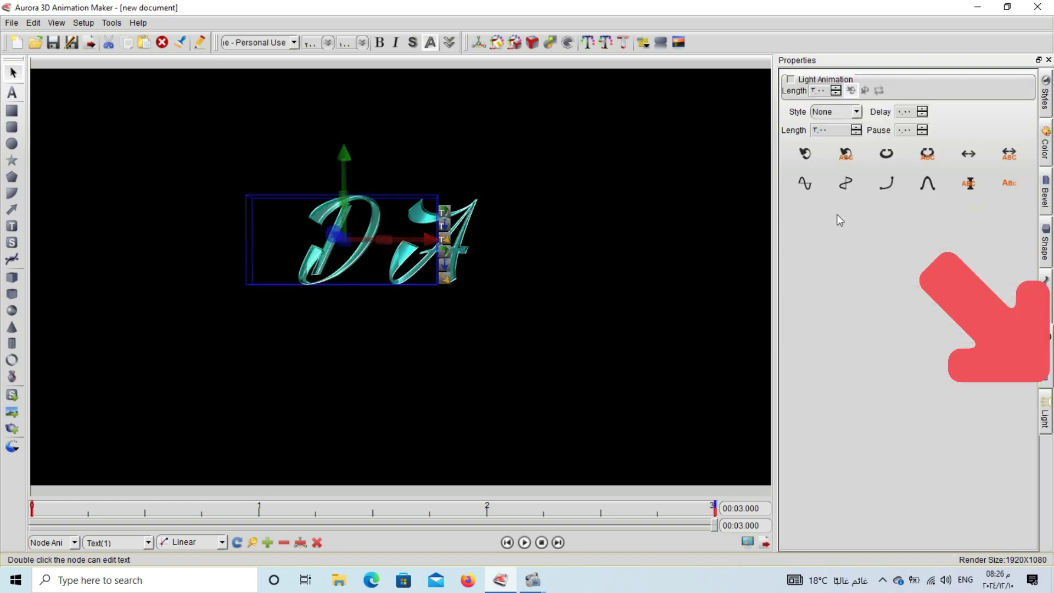
Apply the Rotate animation effect to the letters and preview it several times.
left_click(848, 156)
left_click(525, 546)
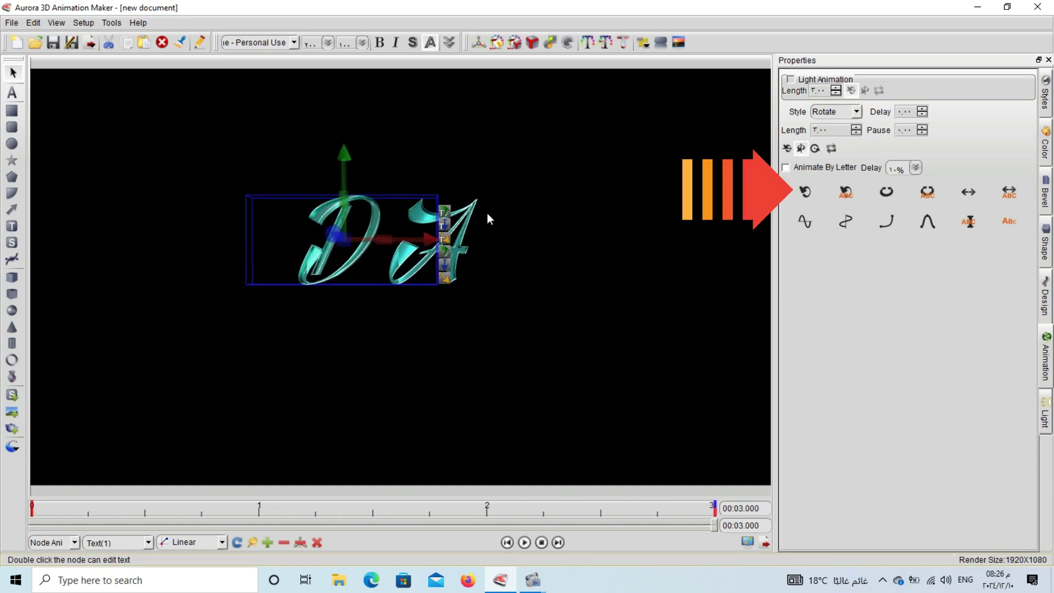
left_click(468, 209)
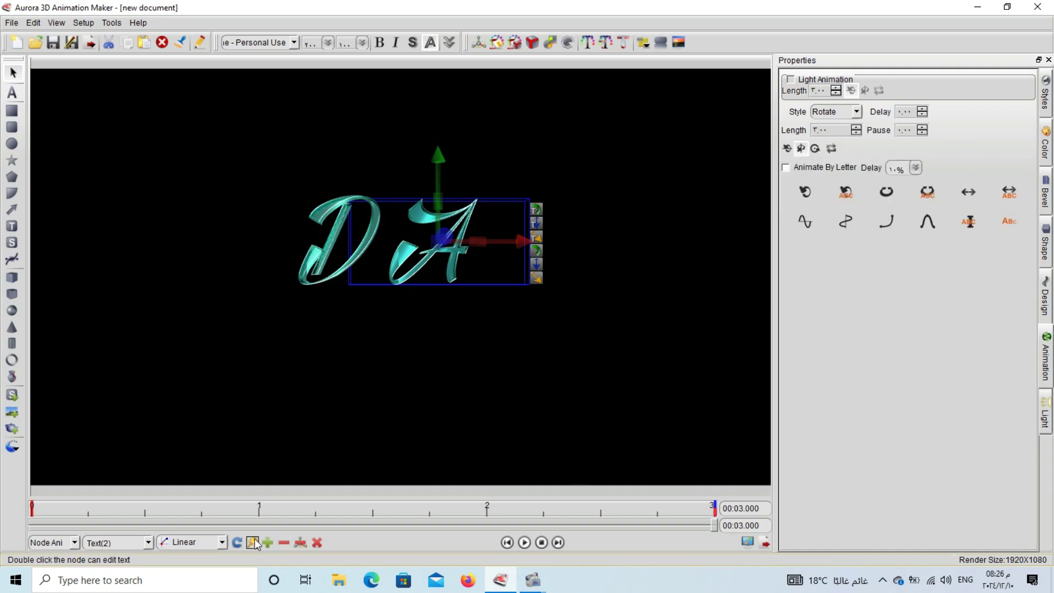
left_click(524, 542)
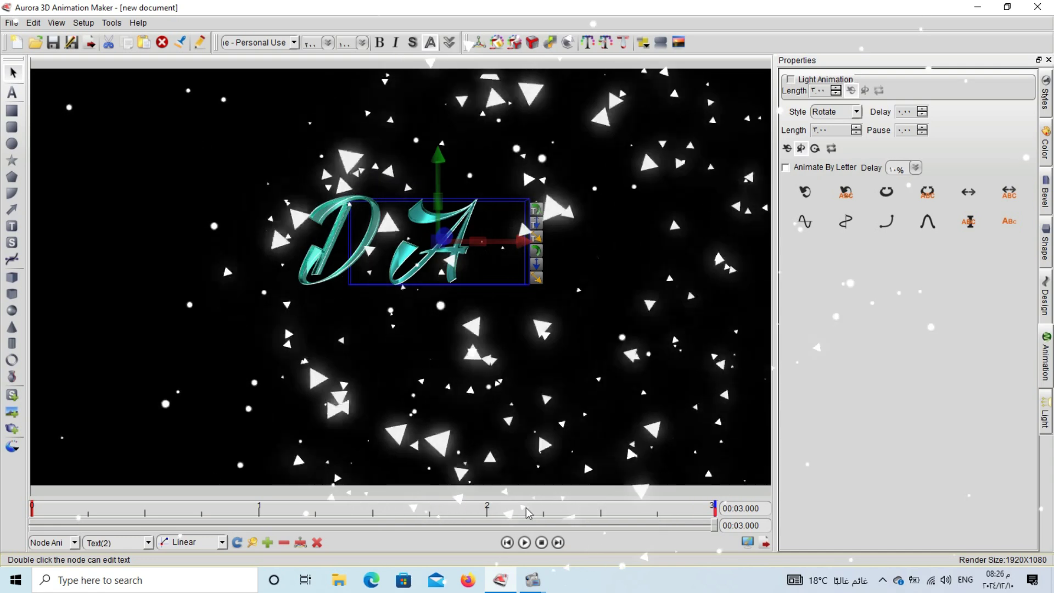
left_click(524, 542)
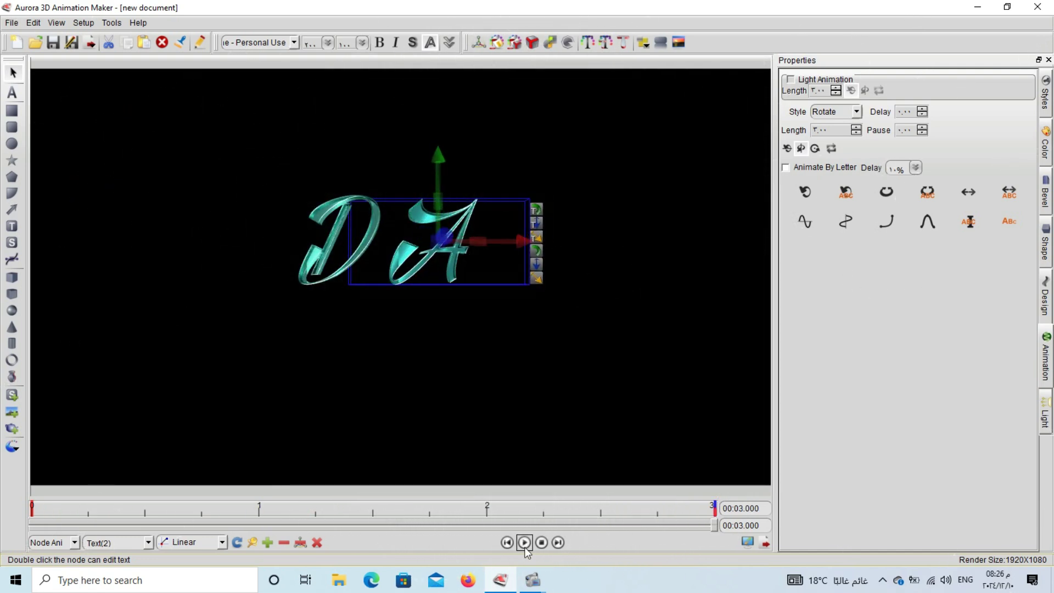
left_click(312, 314)
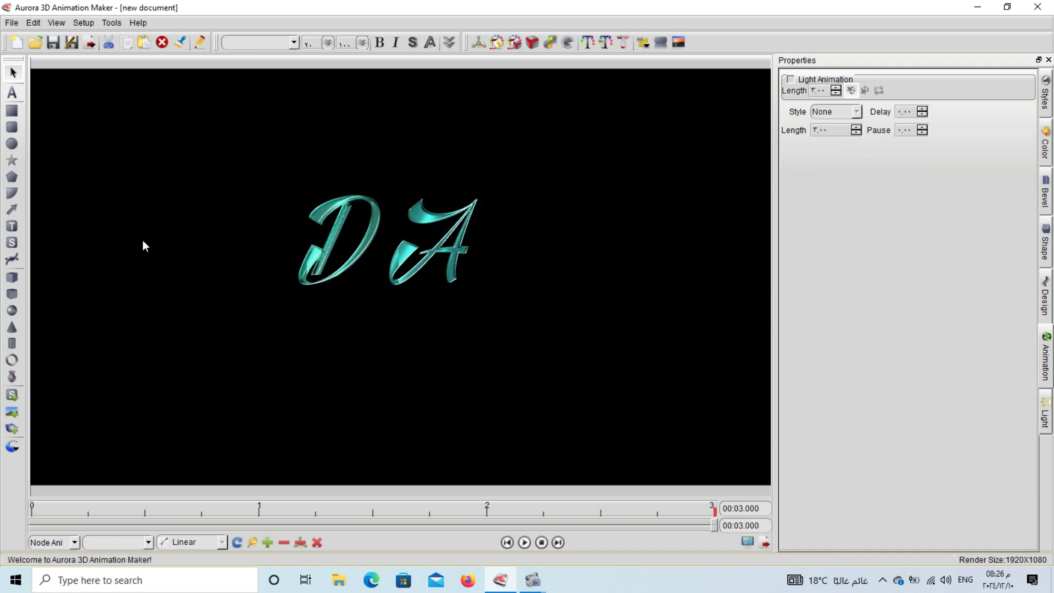
Add a 3D text object below the DA and change its wording to 'Digital Academy'.
left_click(18, 100)
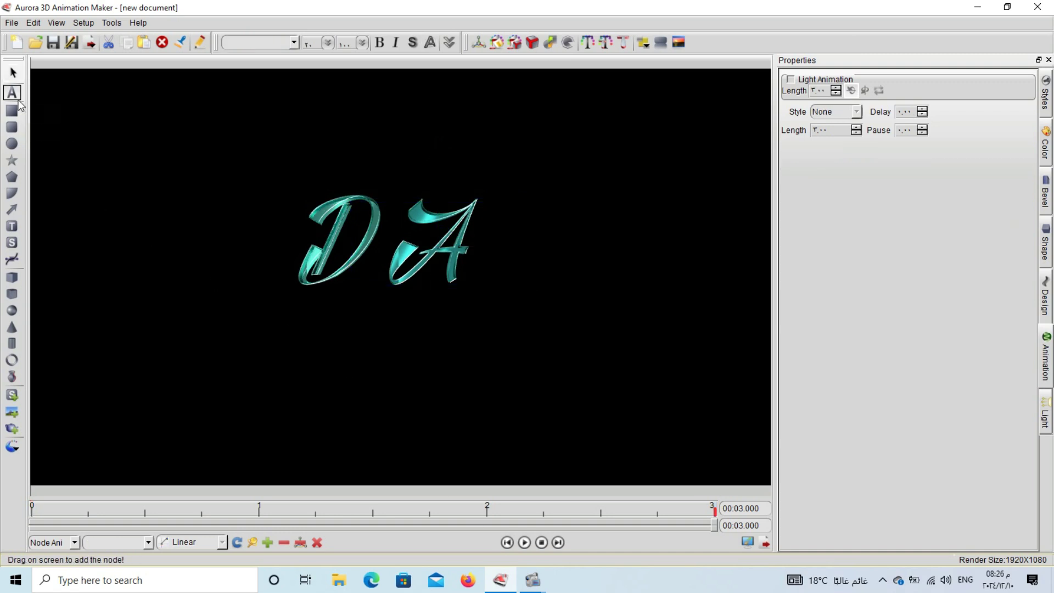
left_click(228, 353)
double_click(152, 361)
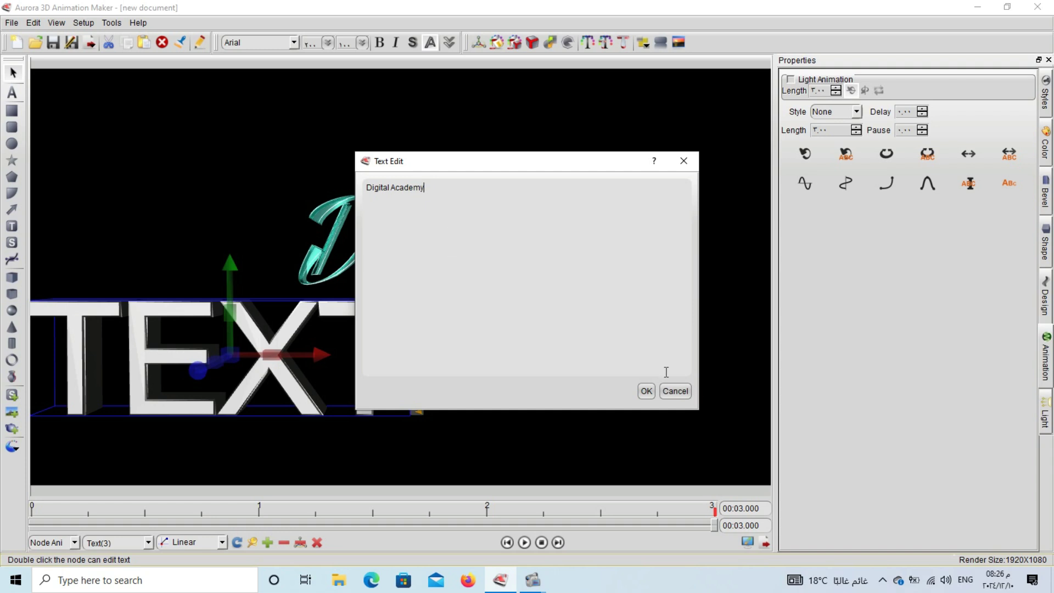
left_click(651, 390)
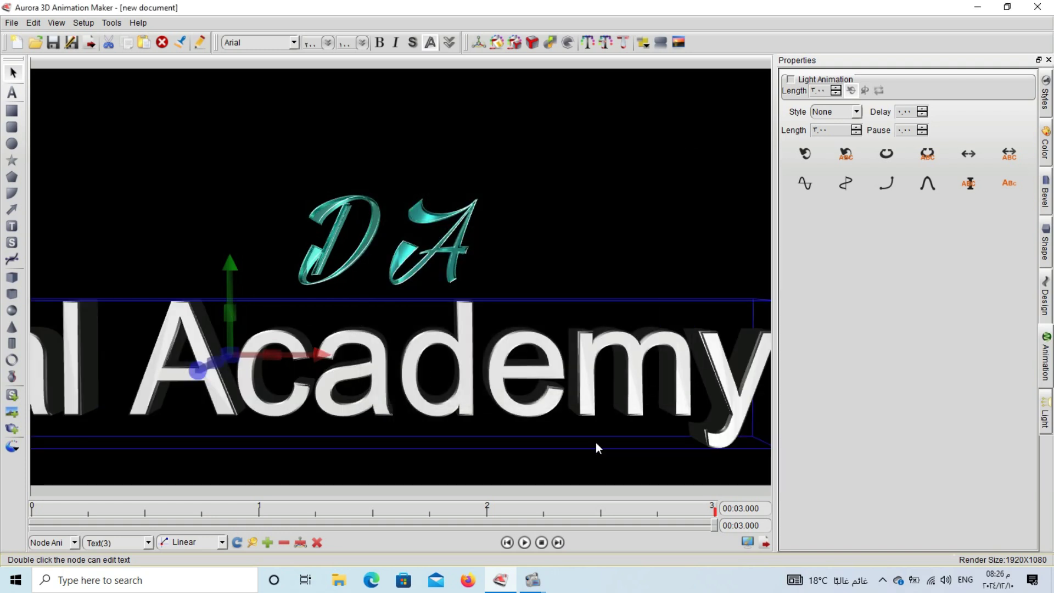
Stop playback and push the Digital Academy text back in depth, undoing an accidental X tilt.
left_click(547, 548)
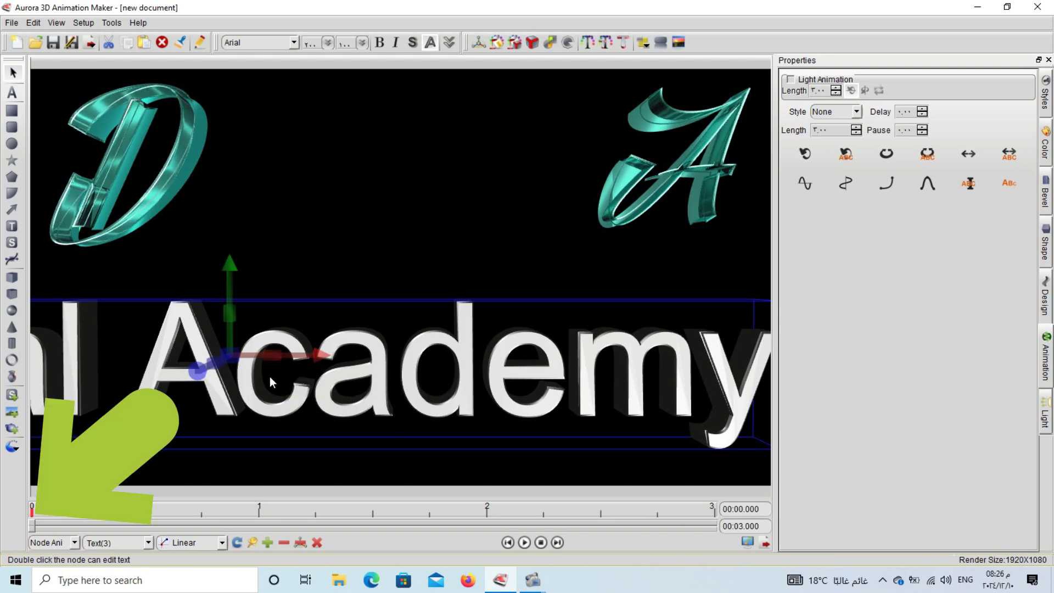
left_click_drag(239, 364, 308, 337)
left_click_drag(387, 334, 312, 315)
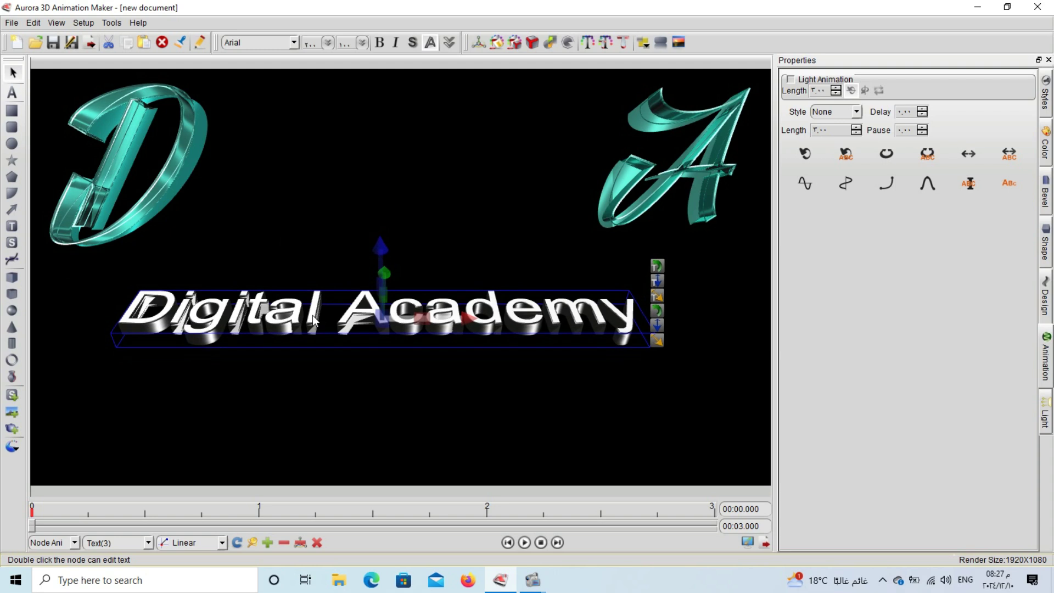
key("ctrl+z")
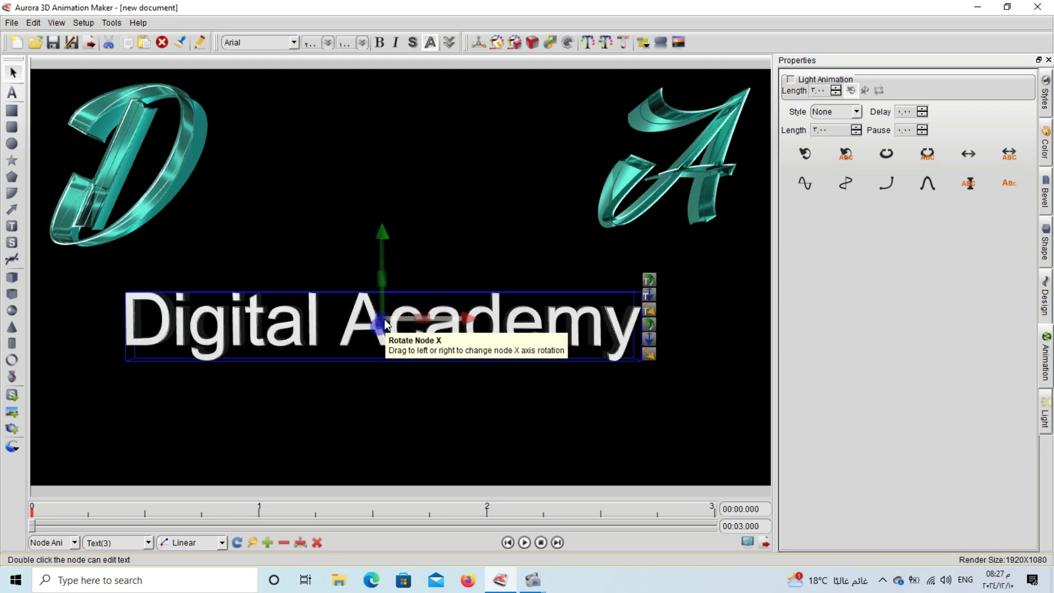
Push the text further back and move it down beneath the D and A letters.
left_click_drag(385, 324, 142, 312)
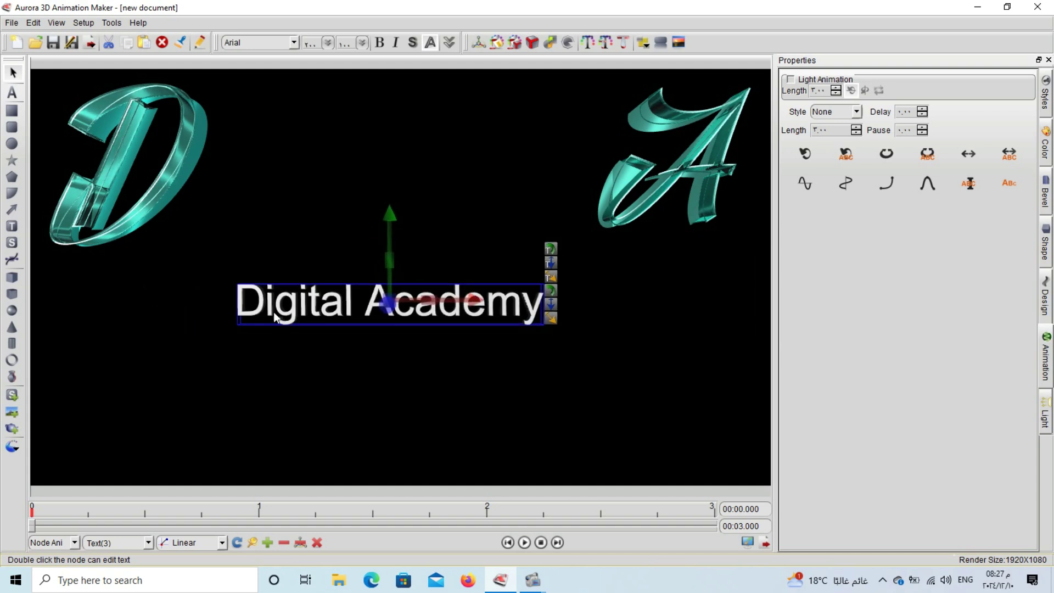
left_click(329, 311)
left_click_drag(336, 319, 338, 337)
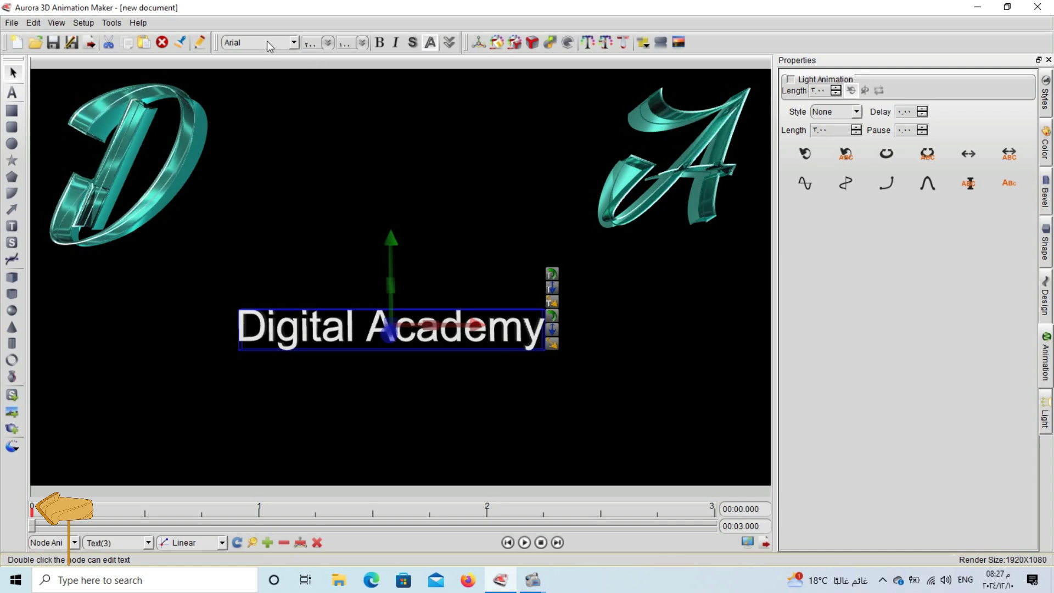
scroll(268, 41, "down", 4)
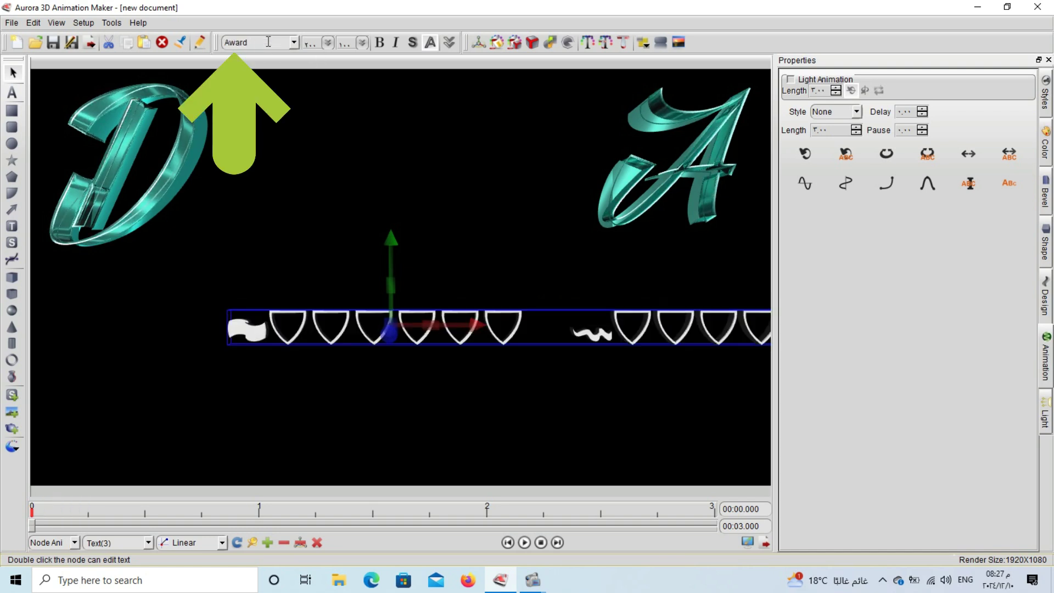
Scroll the font list to the bold BAXIK font and nudge the text slightly left.
scroll(268, 41, "down", 4)
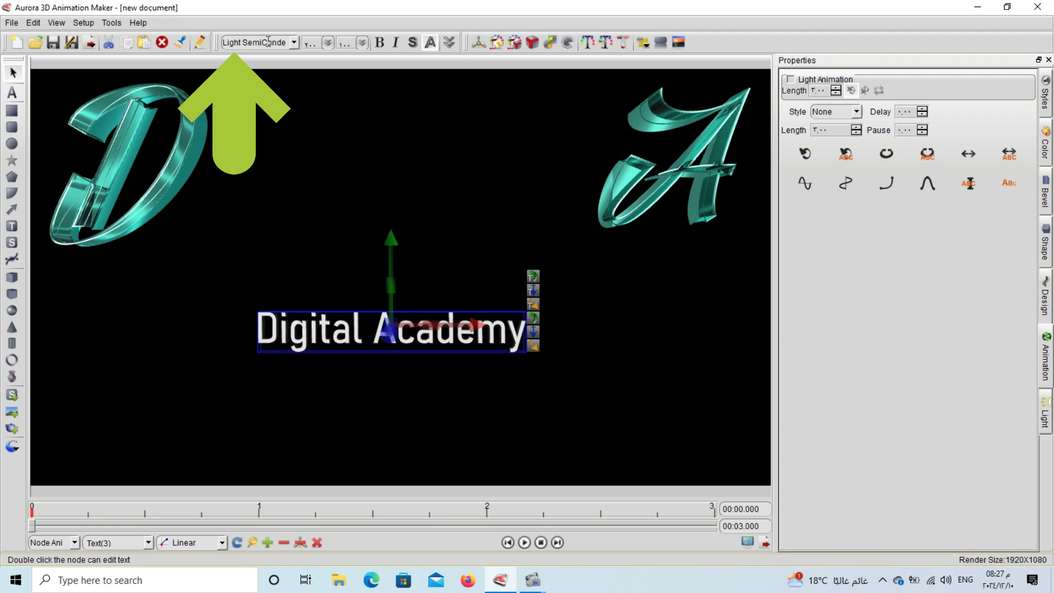
scroll(268, 42, "down", 4)
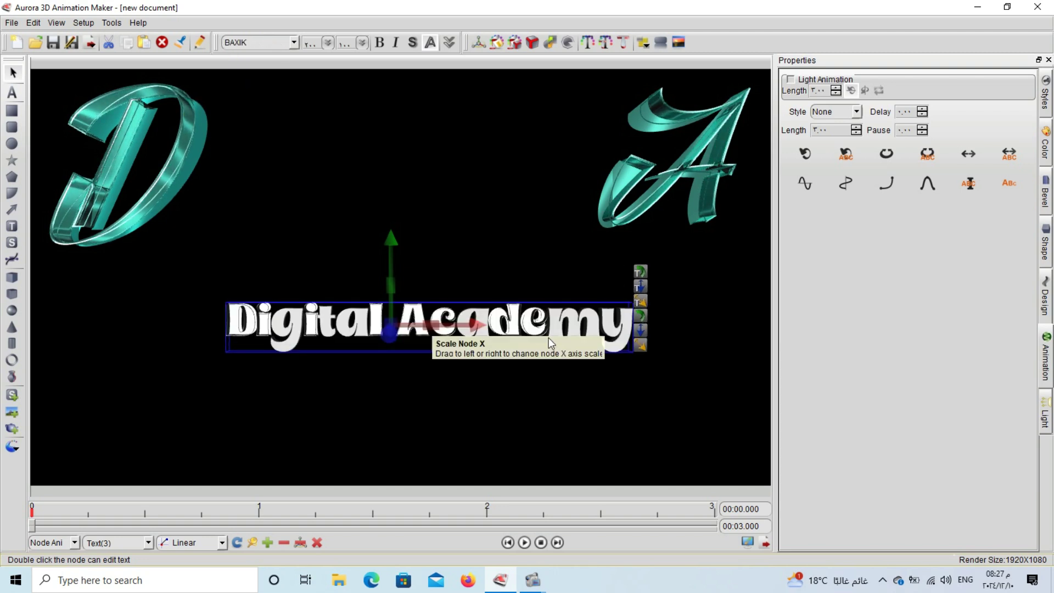
left_click_drag(572, 327, 549, 331)
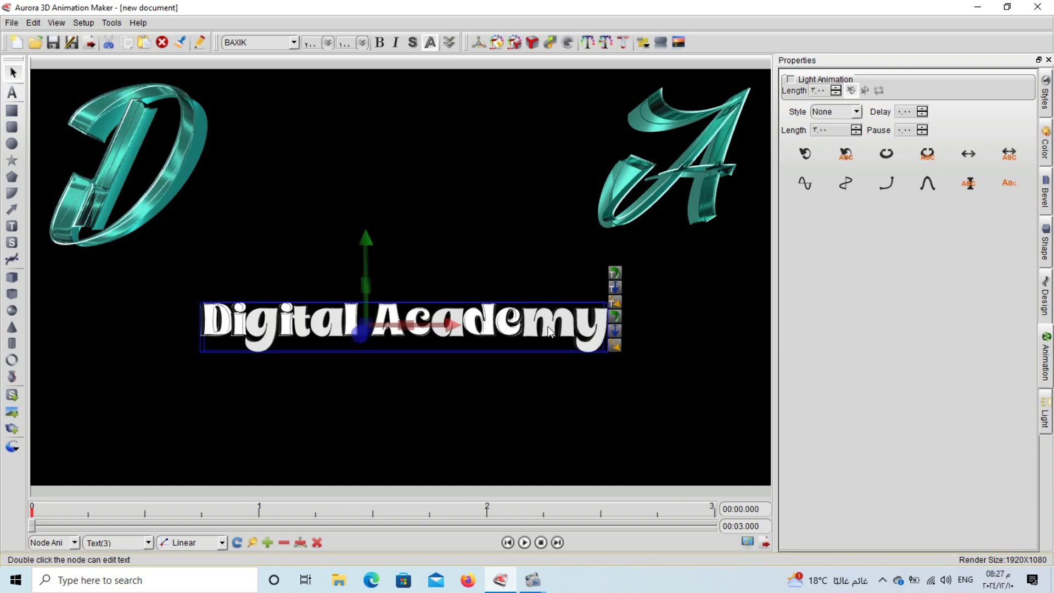
Colour the Digital Academy text and its outline teal, and apply the fourth teal texture swatch.
left_click(1046, 143)
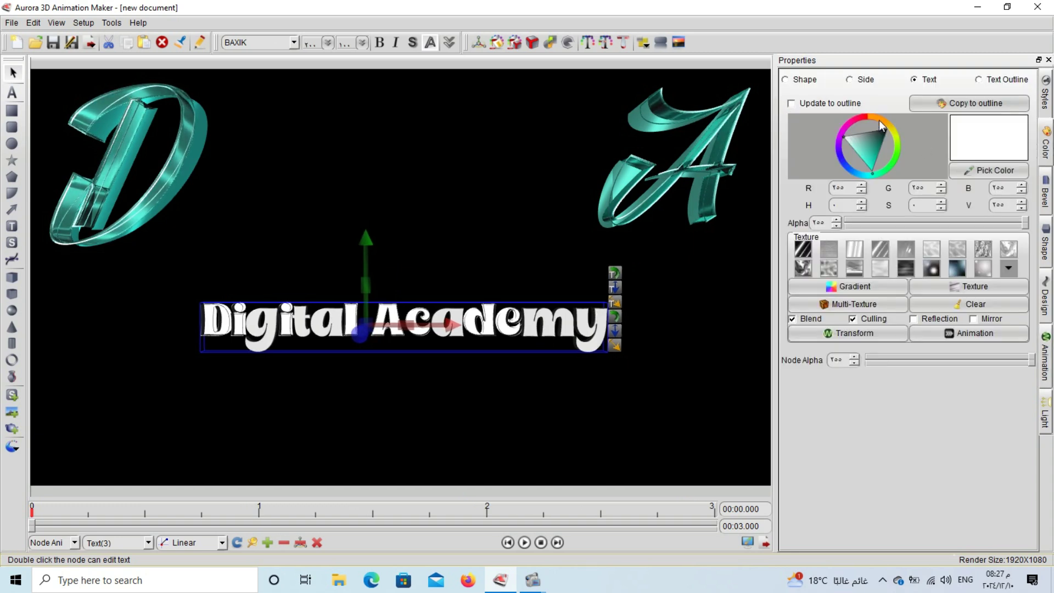
left_click(874, 165)
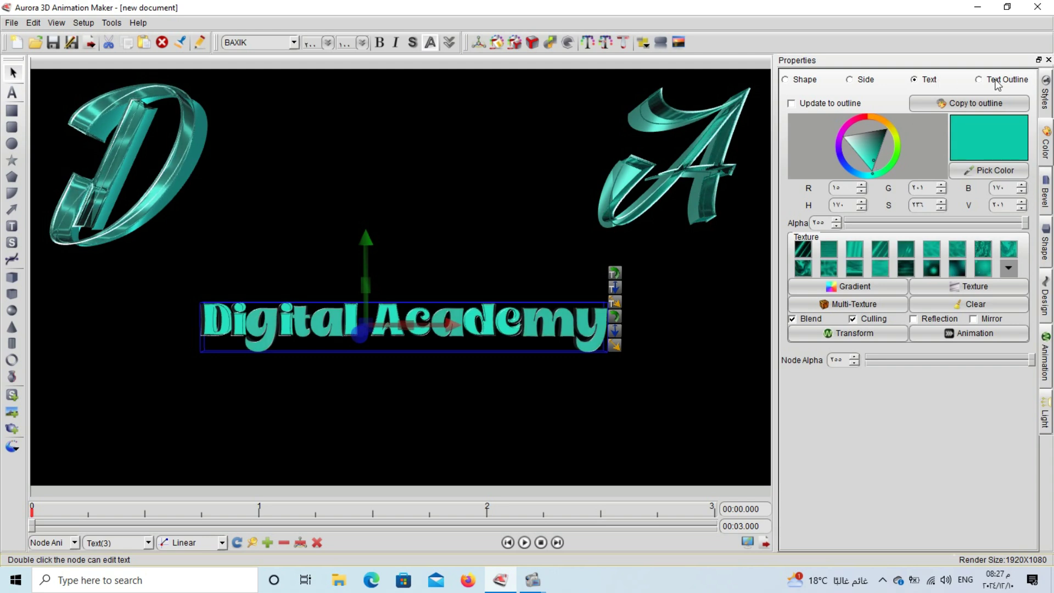
left_click(995, 80)
left_click(872, 163)
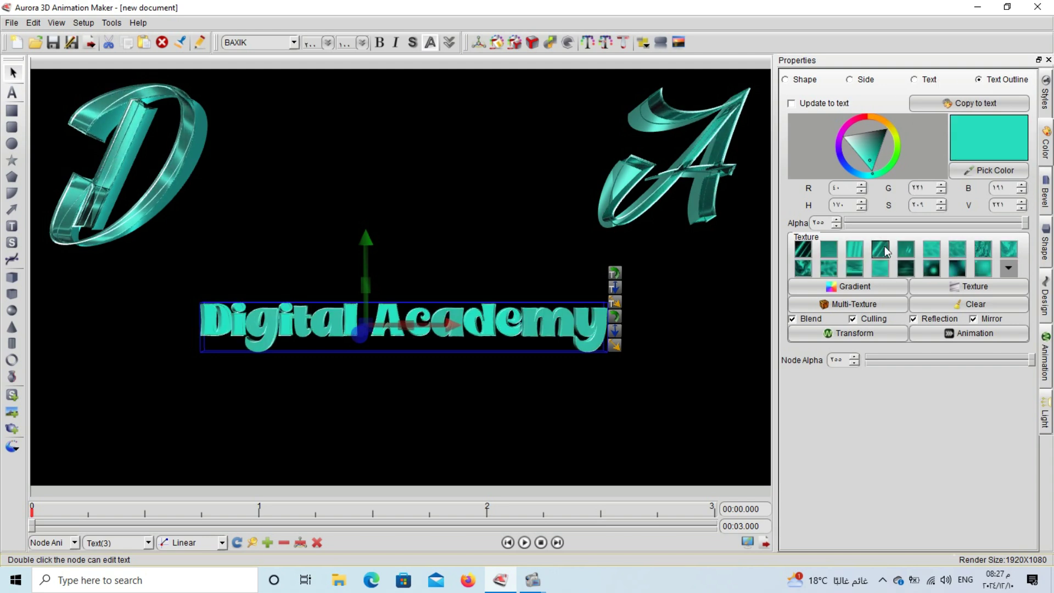
left_click(914, 80)
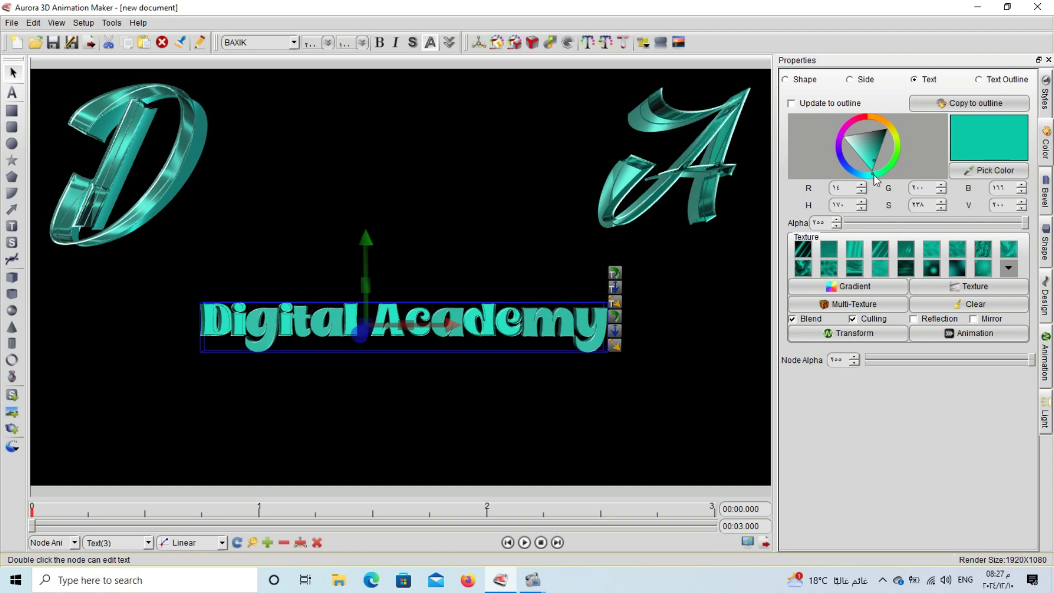
left_click(885, 255)
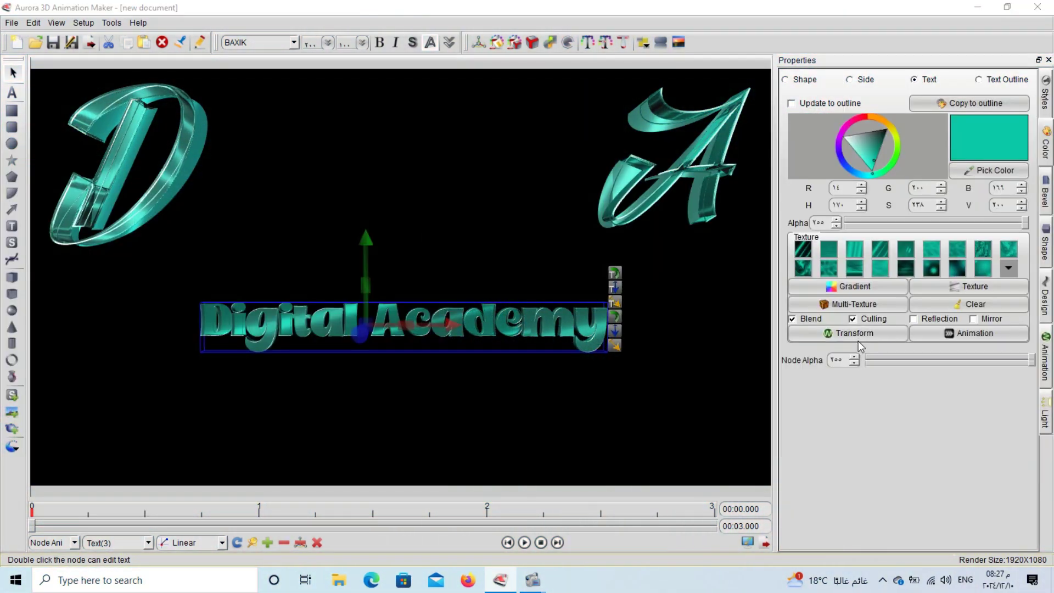
Set the texture transform to the Horizontal scale half preset.
left_click(857, 335)
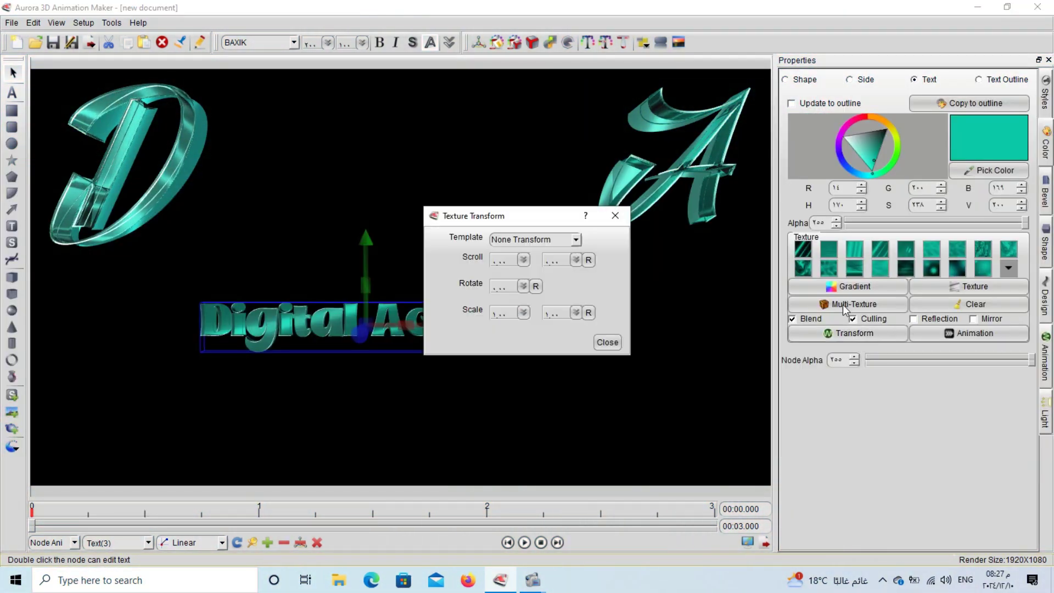
left_click(575, 240)
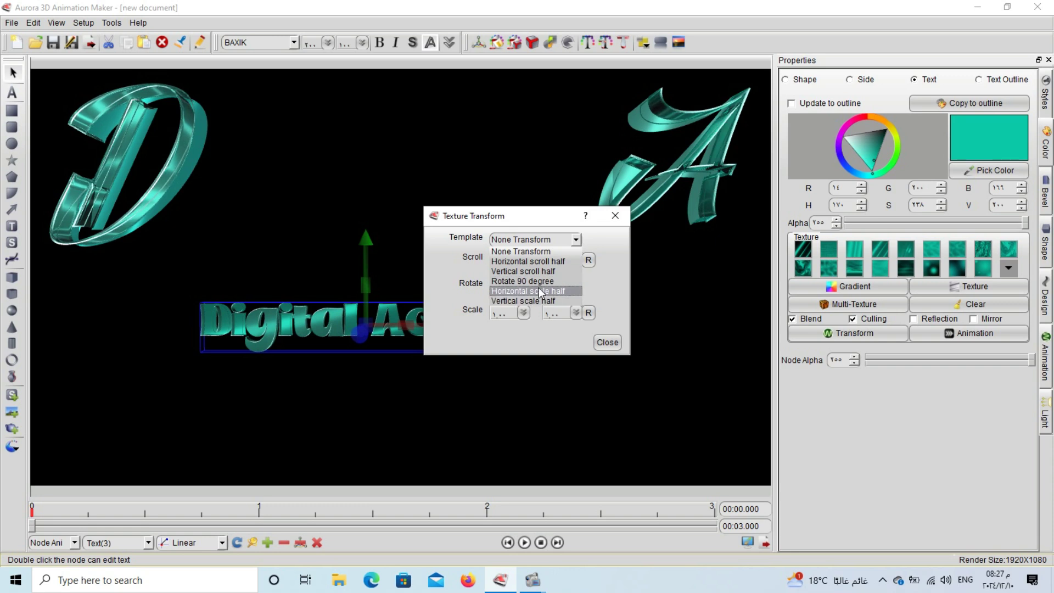
left_click(527, 301)
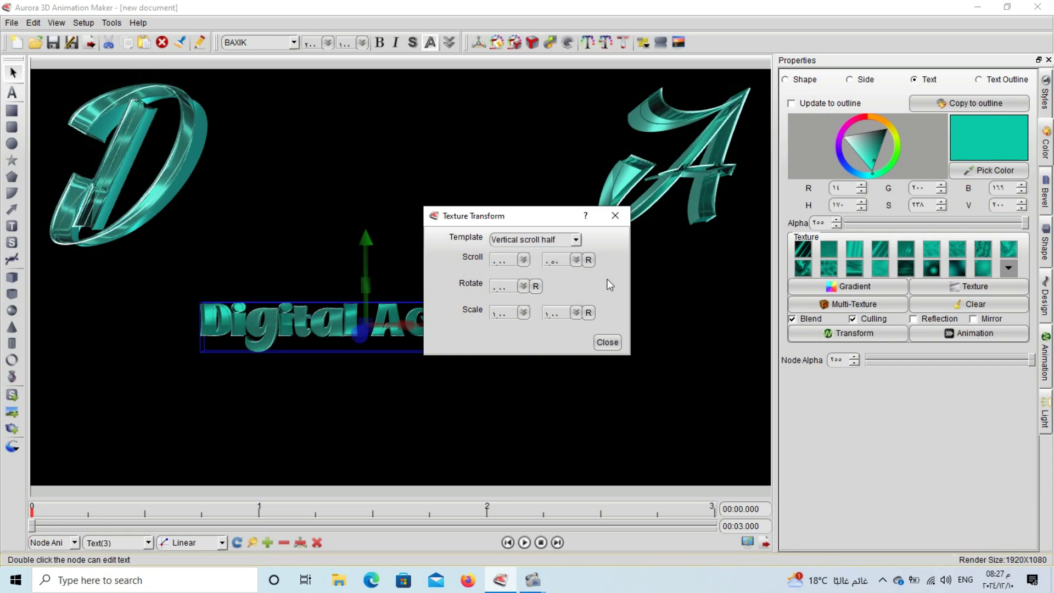
left_click(565, 244)
left_click(544, 291)
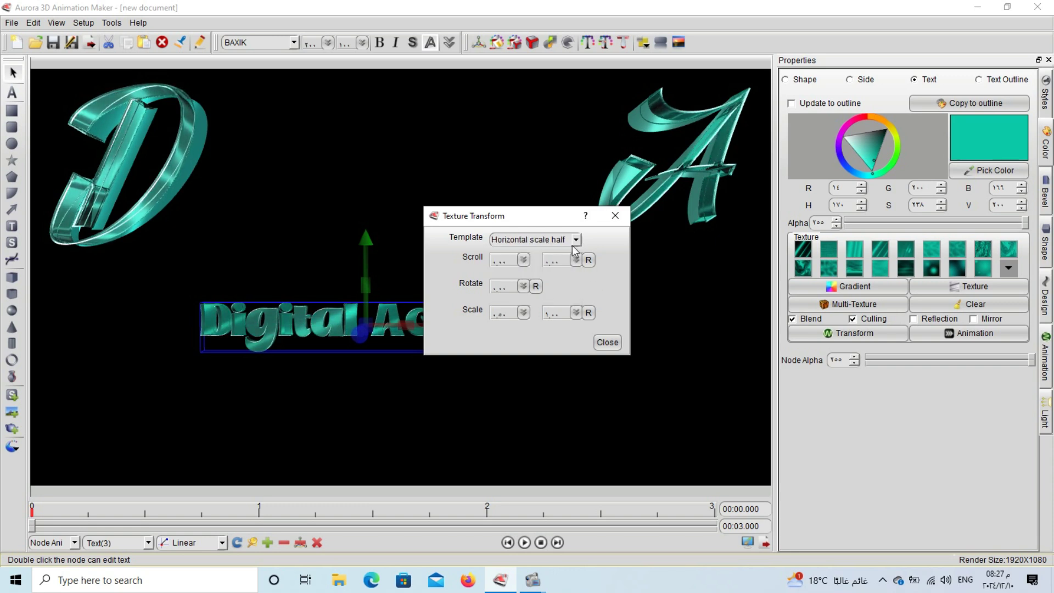
left_click(606, 343)
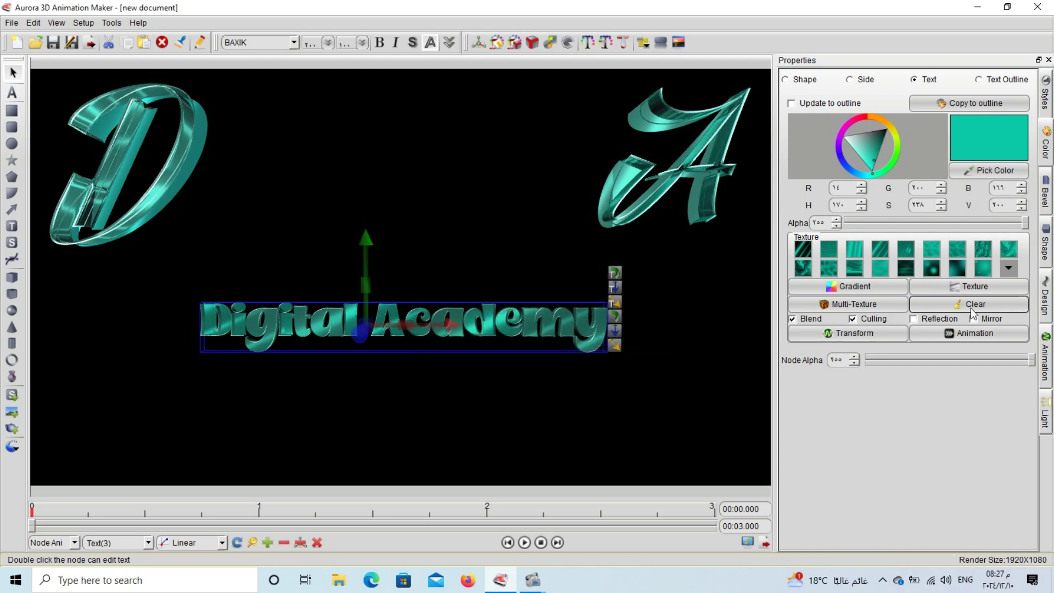
Animate the texture with Horizontal scale half and turn on mirror and reflection.
left_click(935, 335)
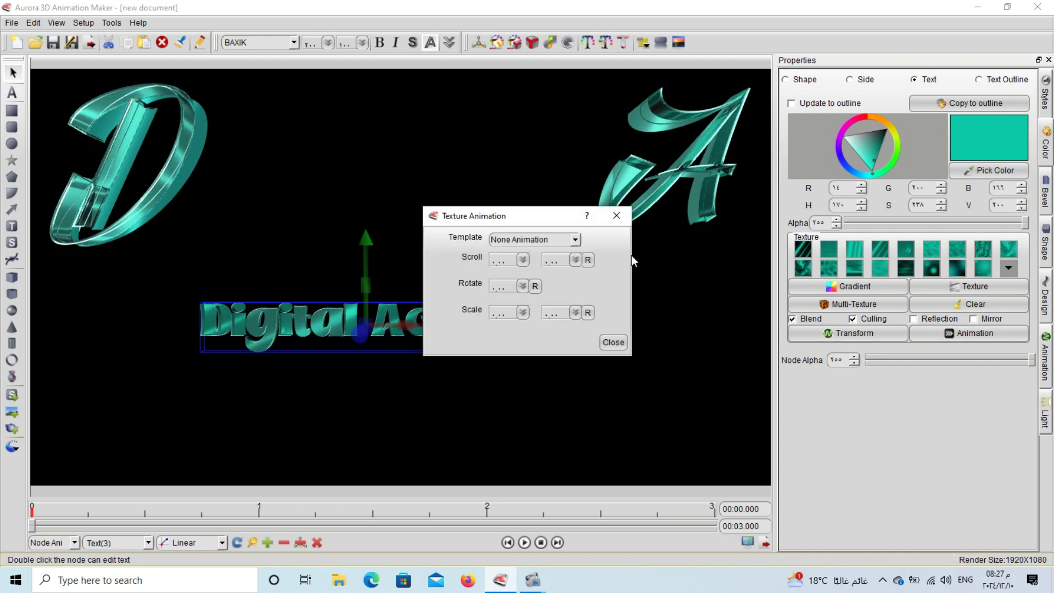
left_click(577, 241)
left_click(559, 295)
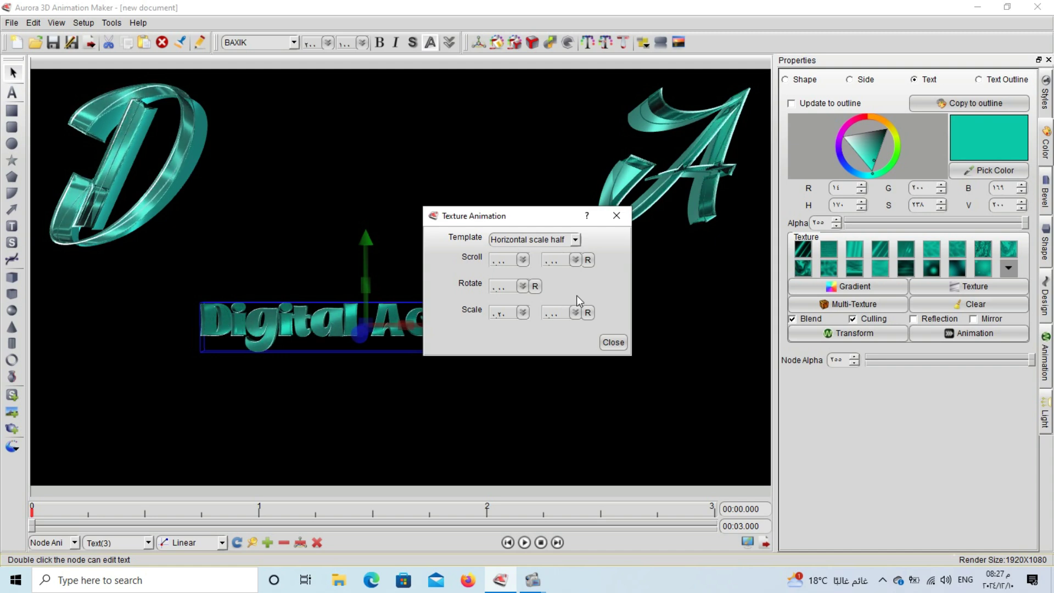
left_click(609, 343)
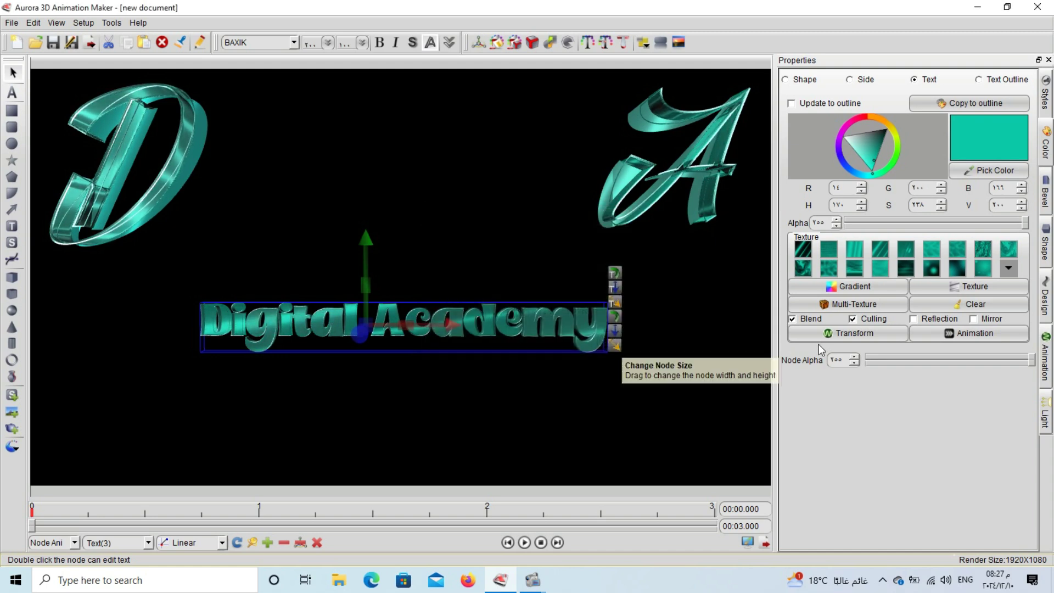
left_click(983, 320)
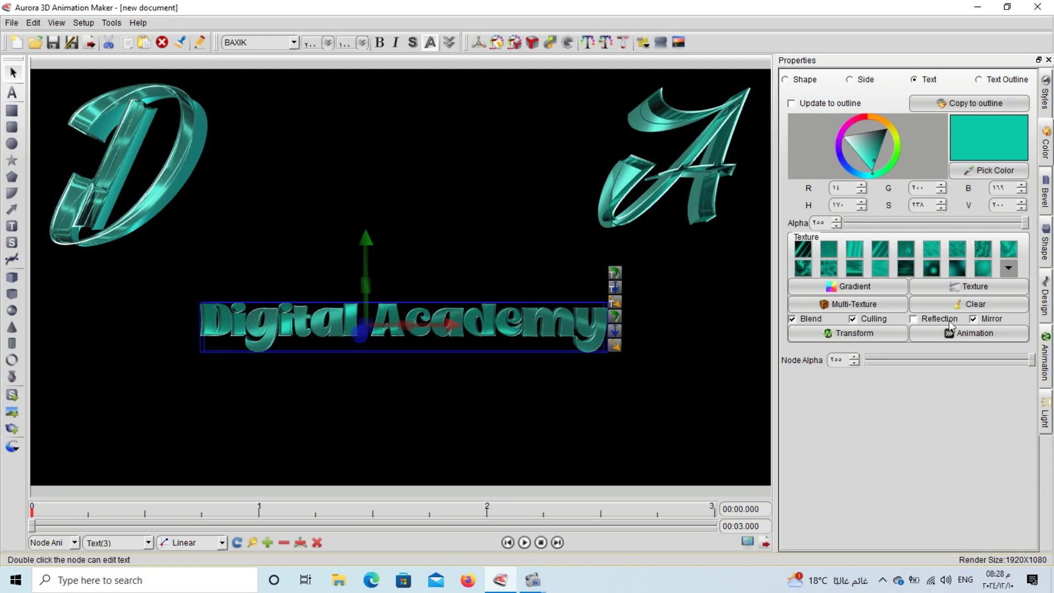
left_click(942, 321)
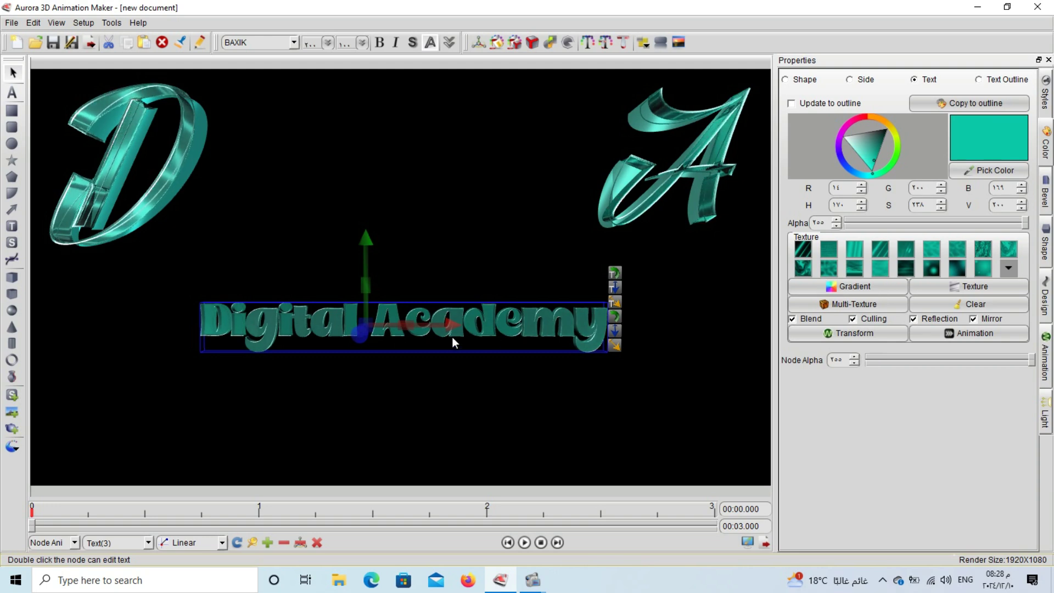
Apply the Rotate animation style to Digital Academy with Animate By Letter enabled.
left_click(1044, 358)
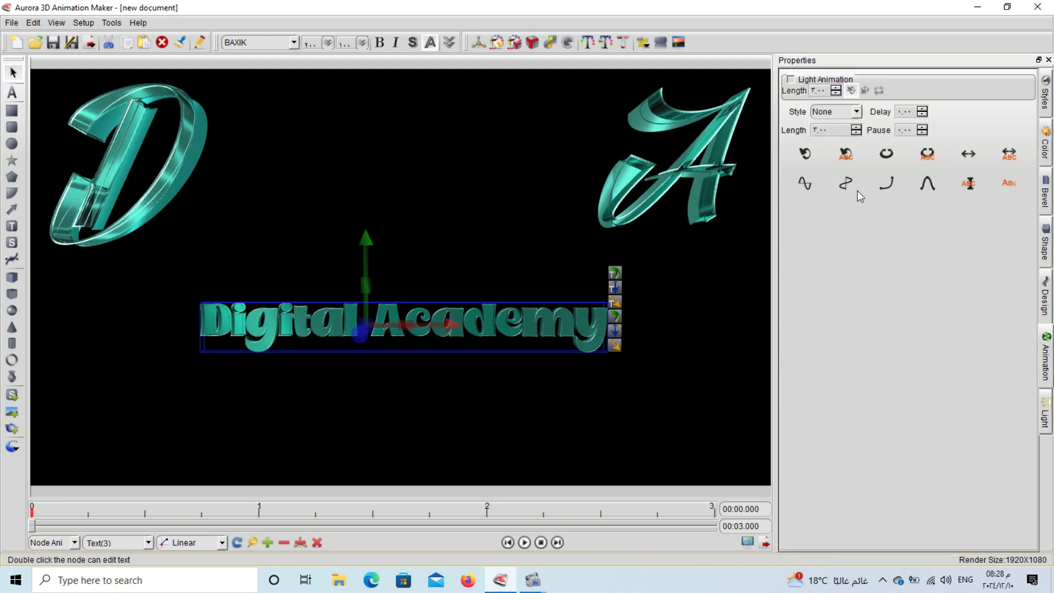
left_click(804, 154)
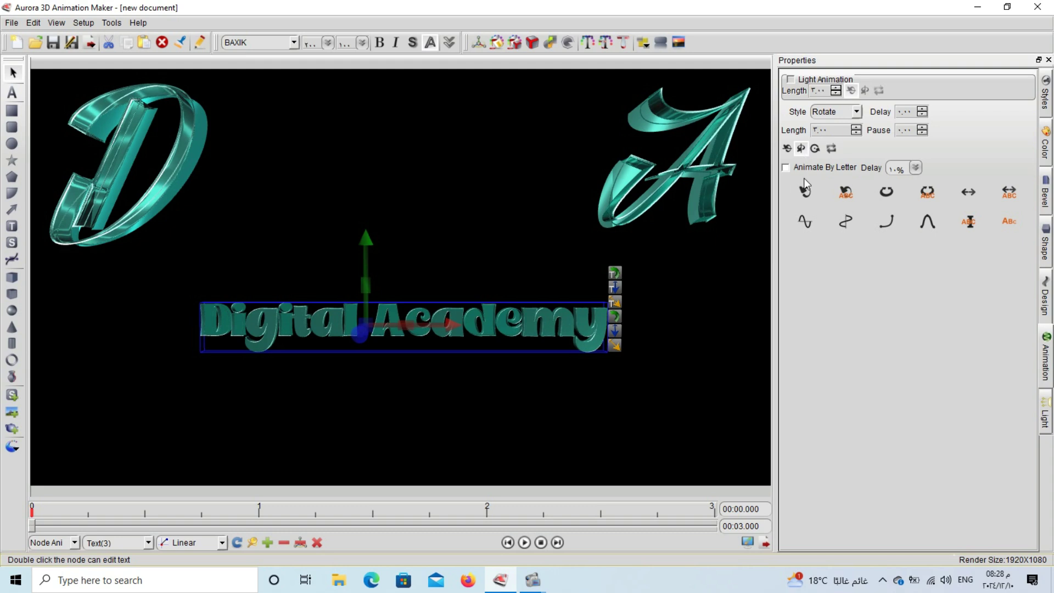
left_click(786, 167)
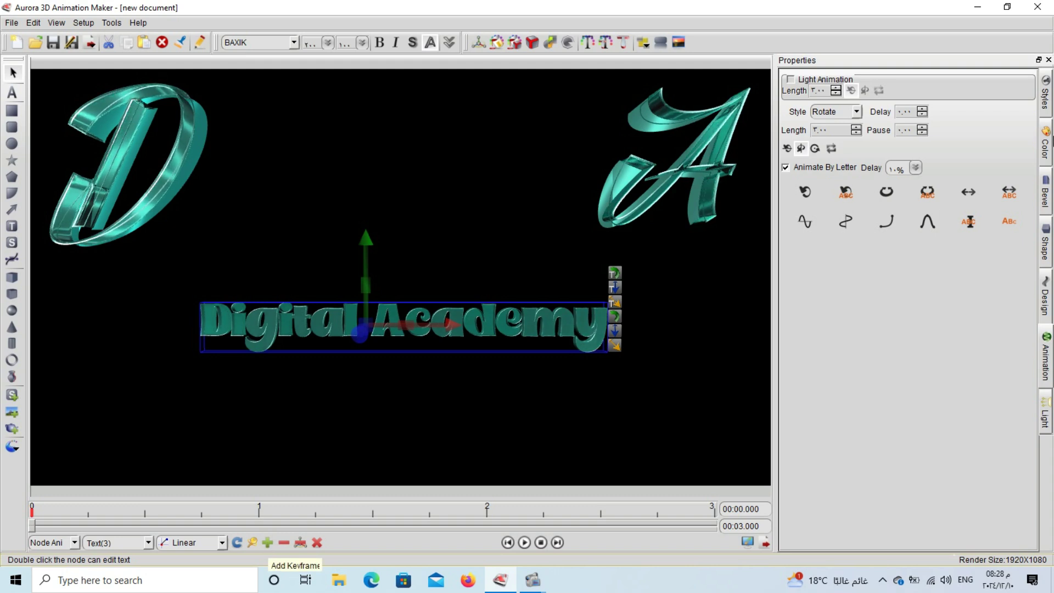
left_click(1045, 146)
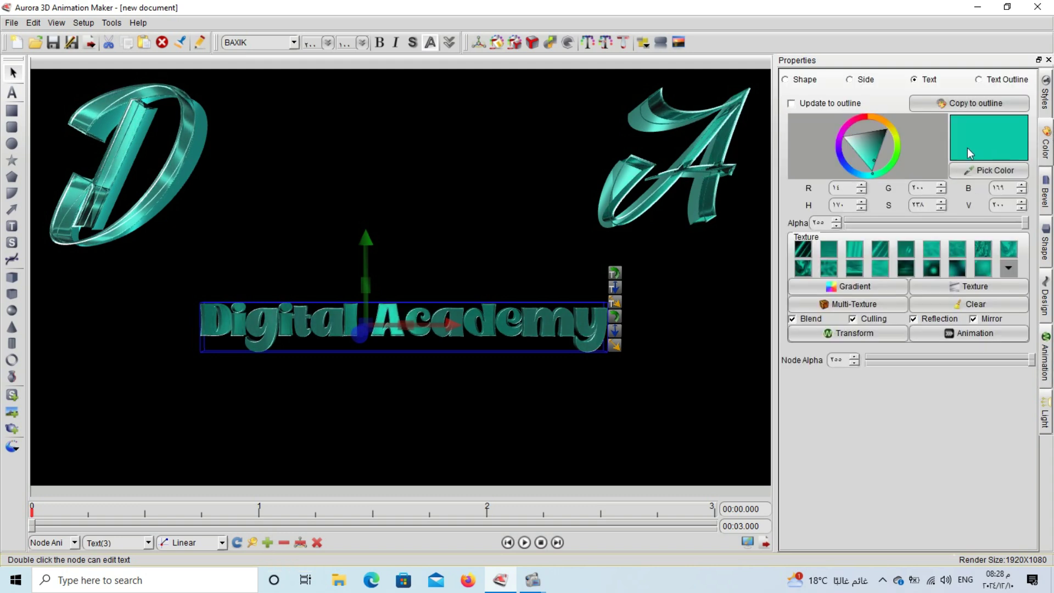
Lighten the Digital Academy outline colour to pale cyan and increase the text's extrusion depth.
left_click(867, 163)
left_click(978, 81)
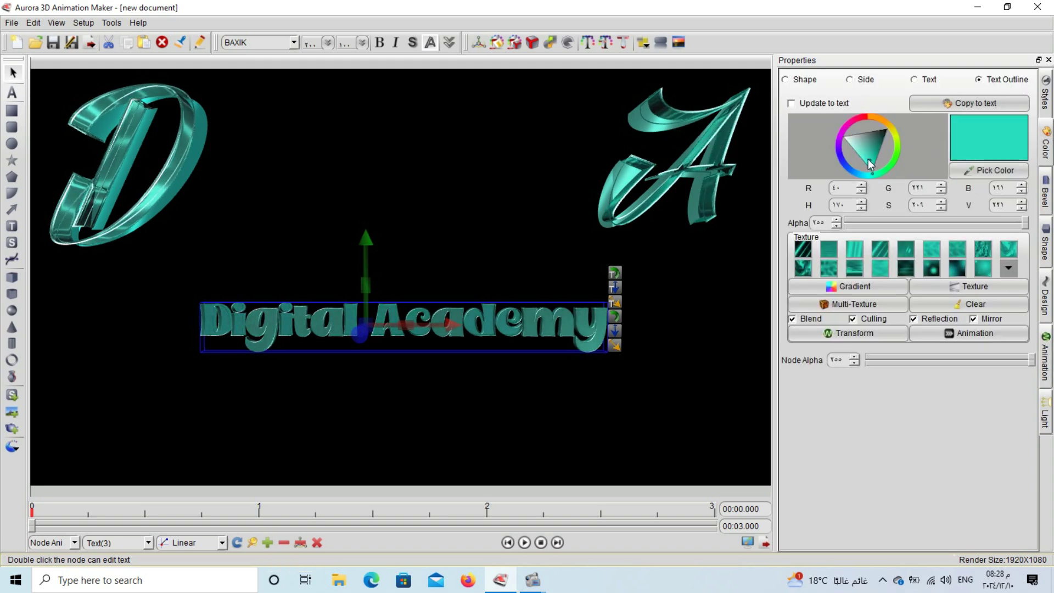
left_click_drag(869, 164, 854, 150)
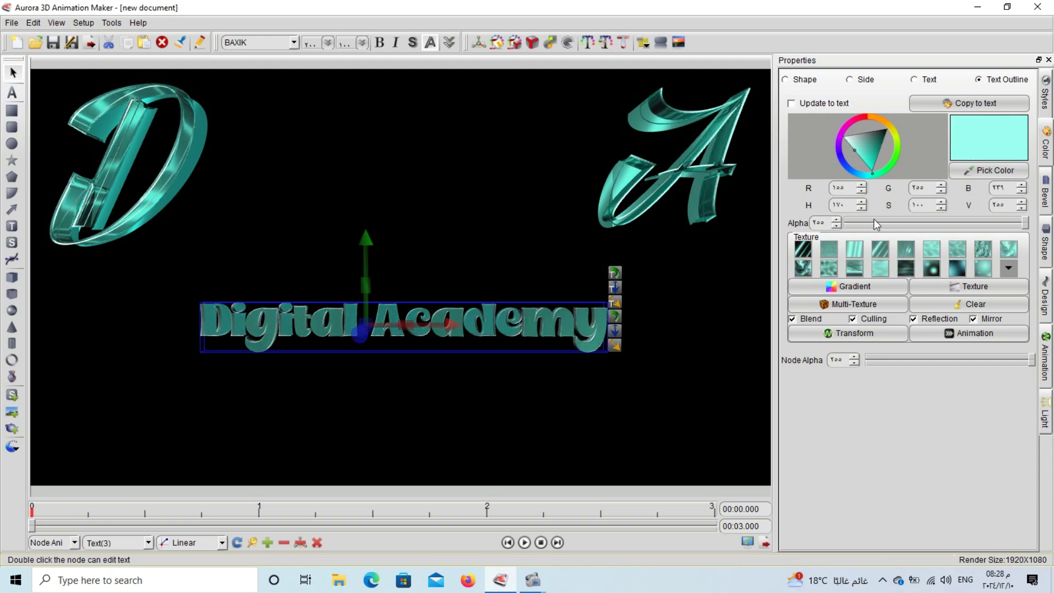
left_click_drag(618, 287, 625, 287)
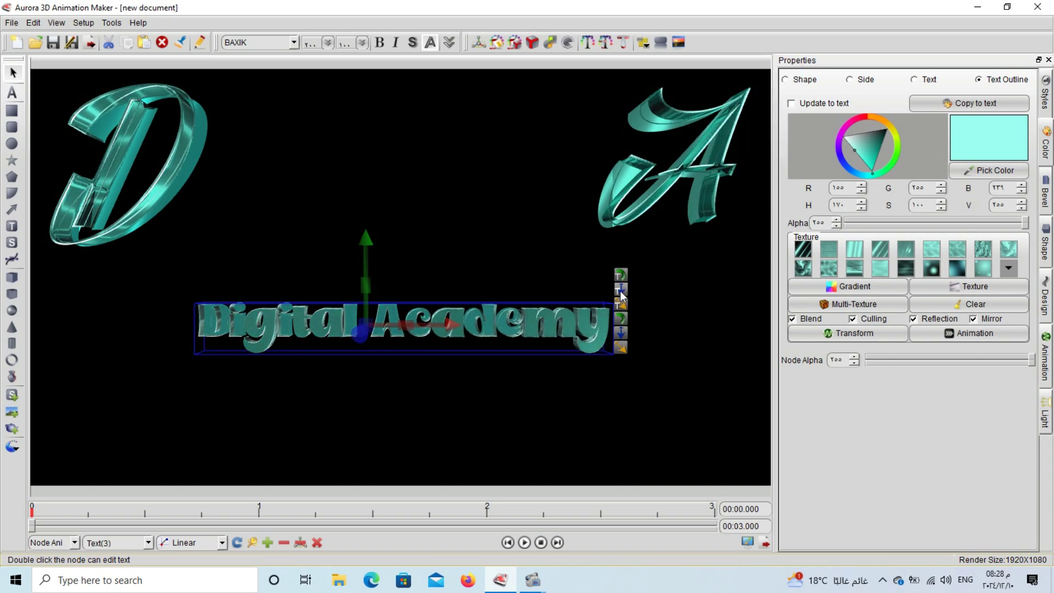
Apply the fourth bevel style to Digital Academy and play the full animation to preview it.
left_click(1045, 193)
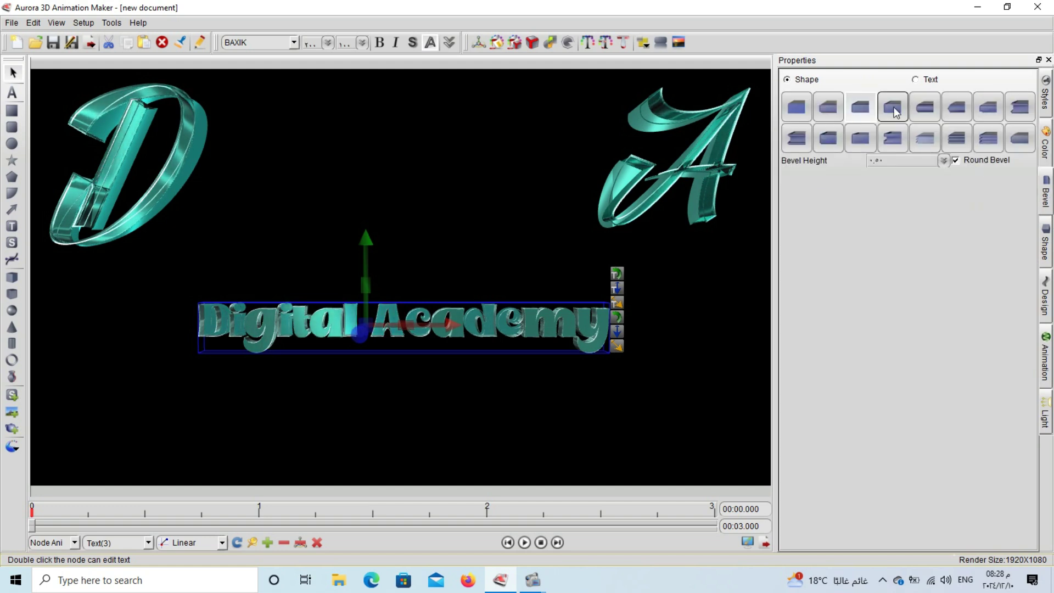
left_click(892, 109)
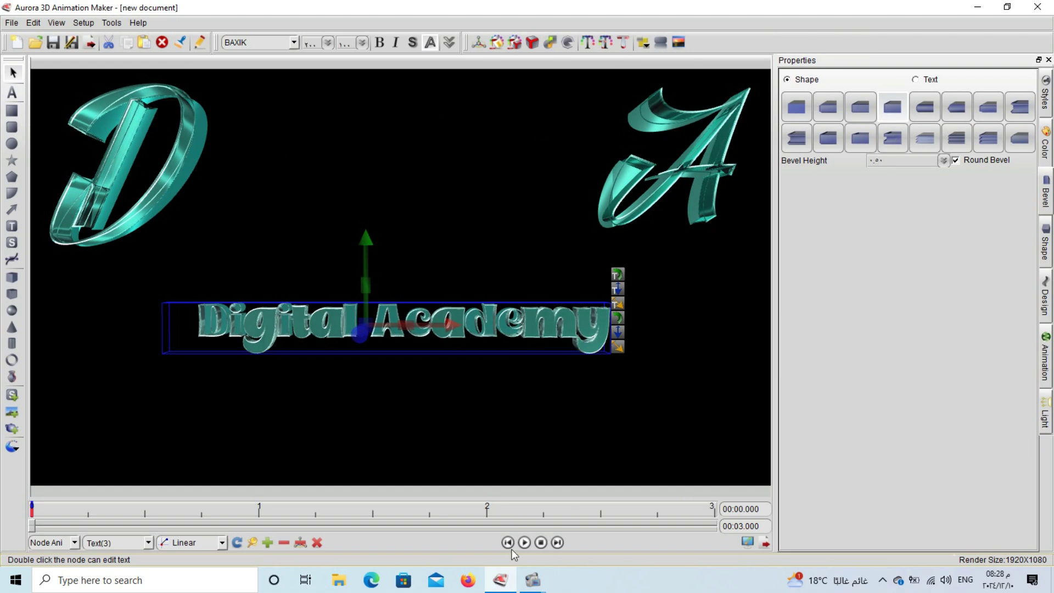
left_click(523, 543)
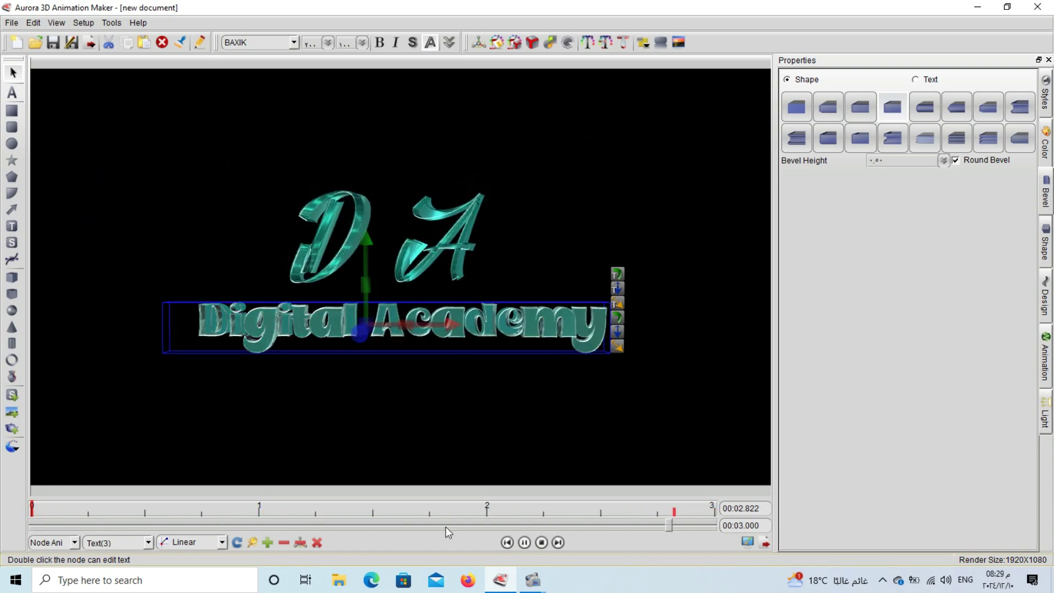
left_click(55, 227)
left_click(16, 96)
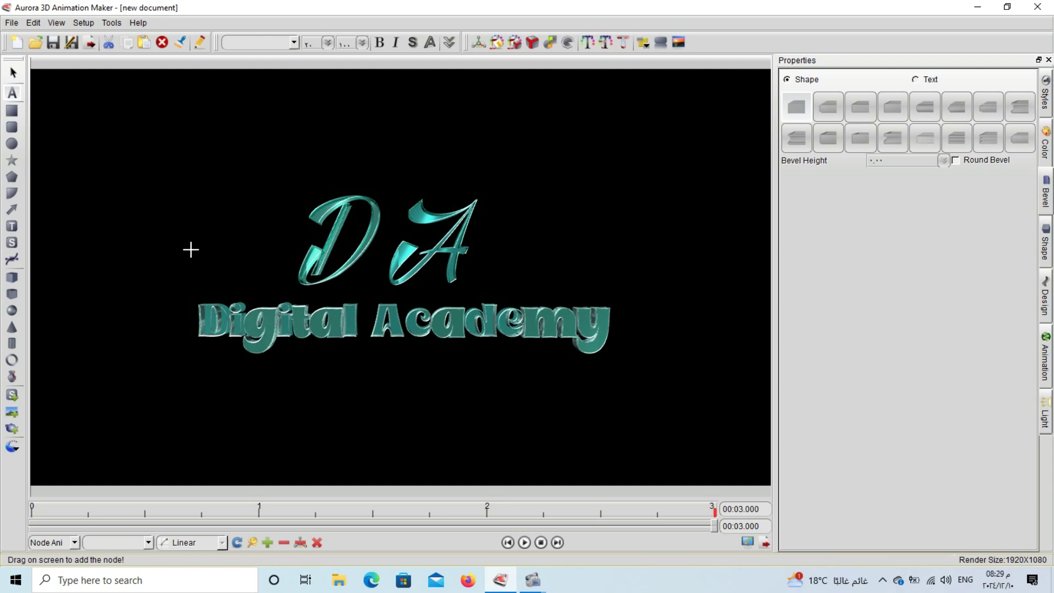
Place a new 3D text below Digital Academy and replace 'TEXT' with the author's full name.
left_click(360, 423)
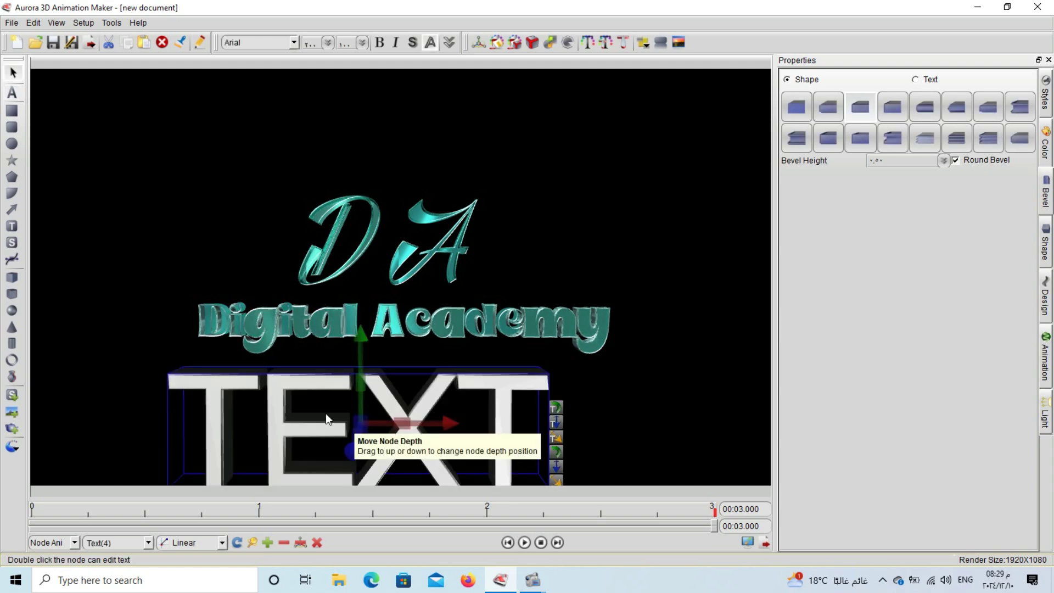
double_click(281, 423)
key("BackSpace")
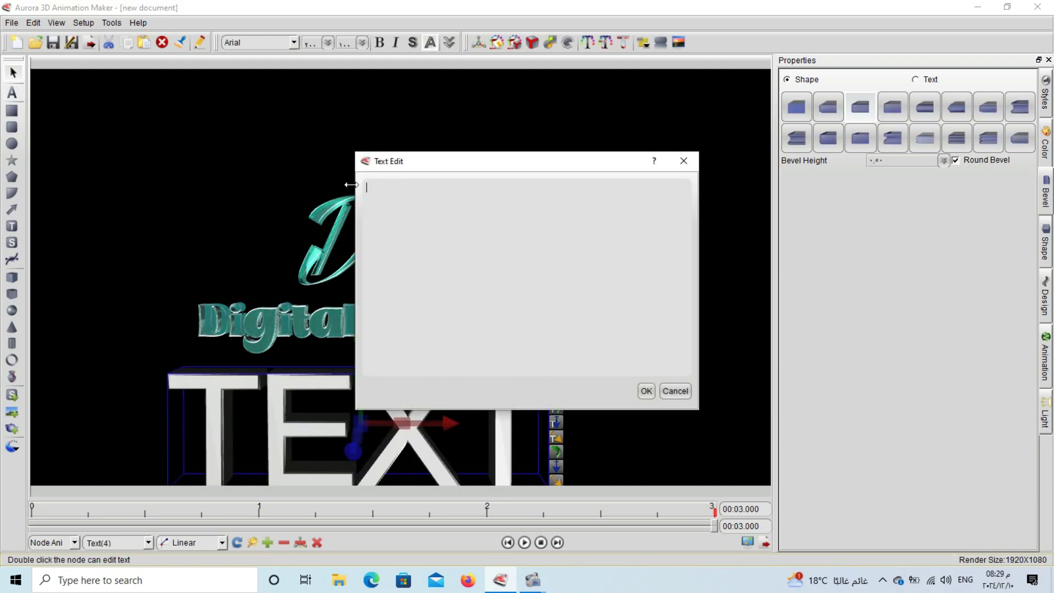
type("Mo")
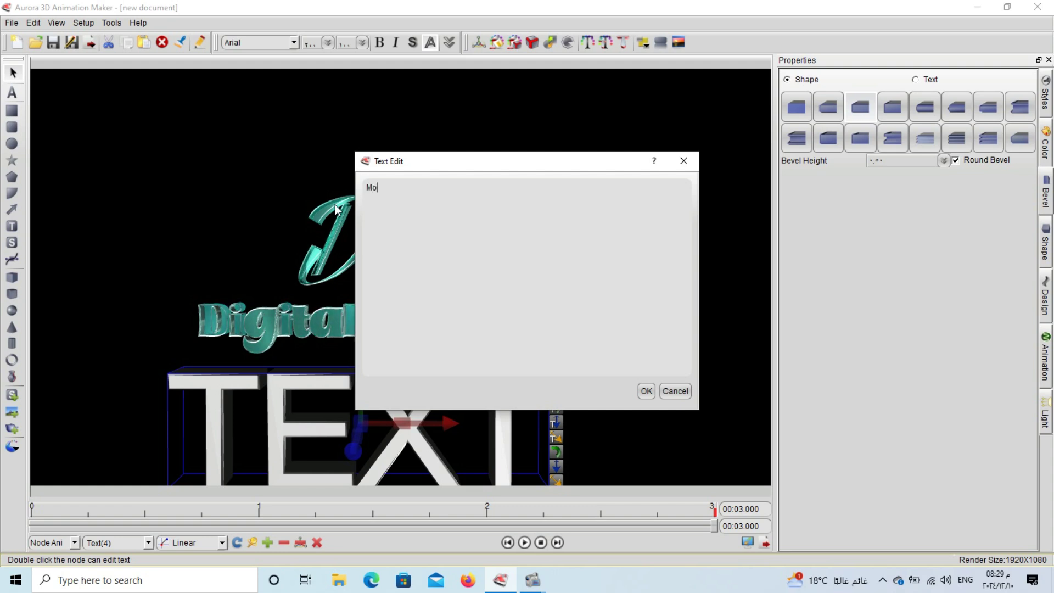
type("stafa")
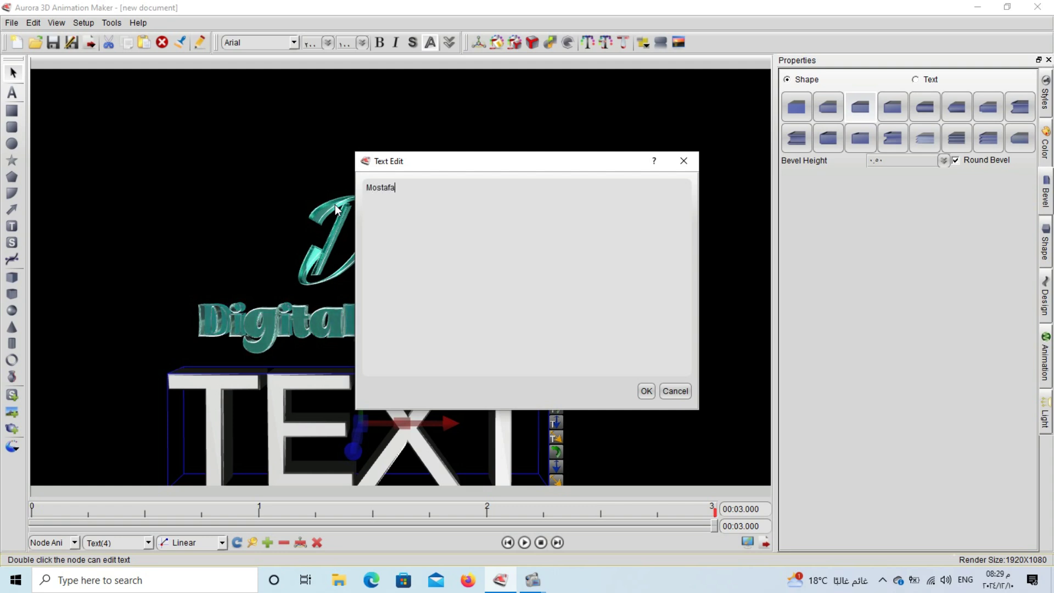
type(" Sayed")
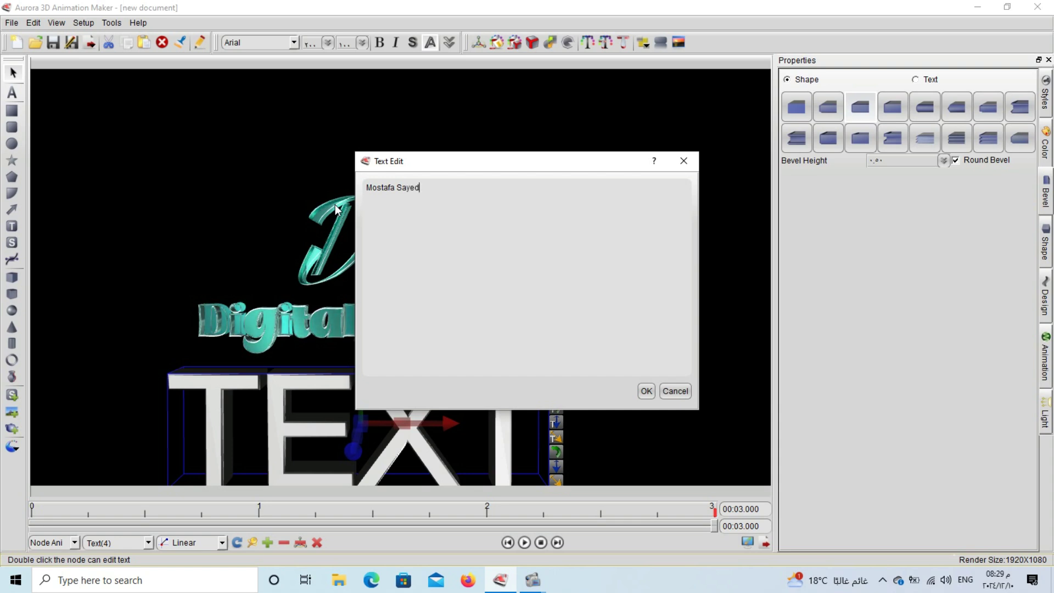
left_click(642, 391)
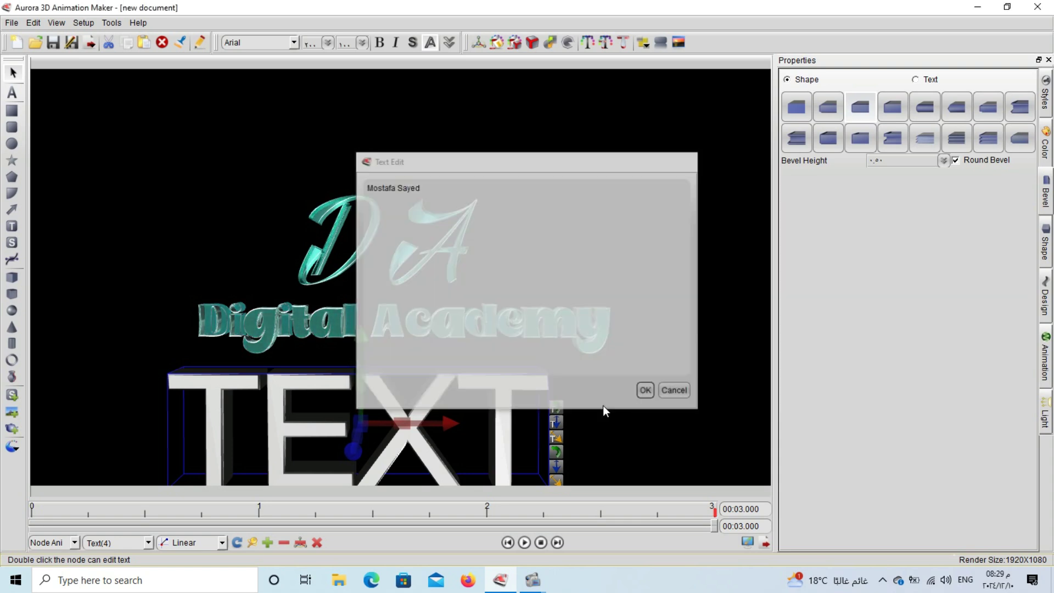
left_click(268, 46)
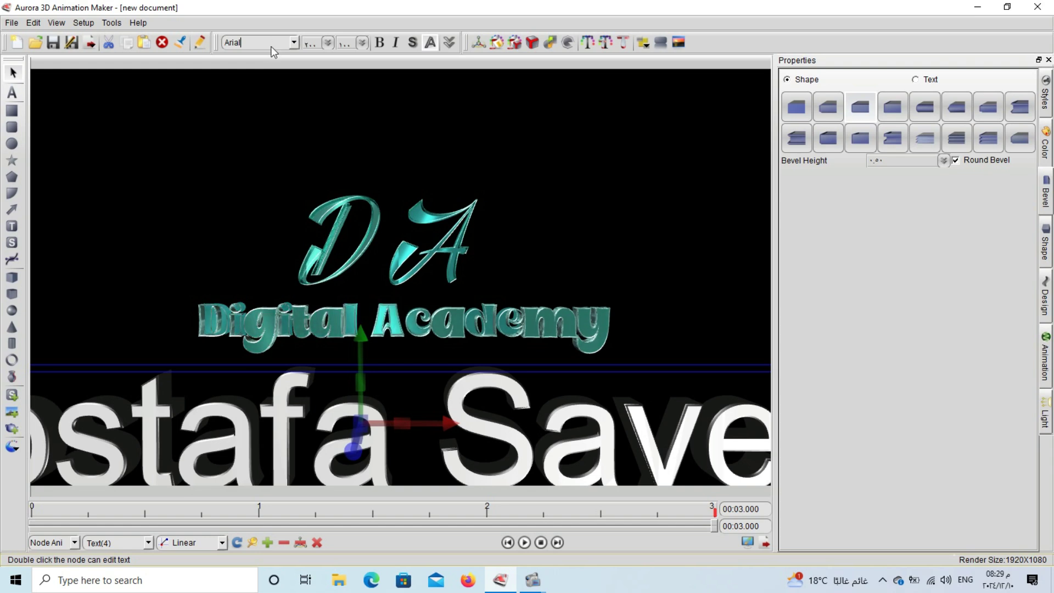
Switch the name text's font to Avoliun ExtBlk and shrink its size from 200 to 128.
key("ctrl+v")
key("Return")
key("ctrl+a")
type("Avoliun ExtBlk")
key("Return")
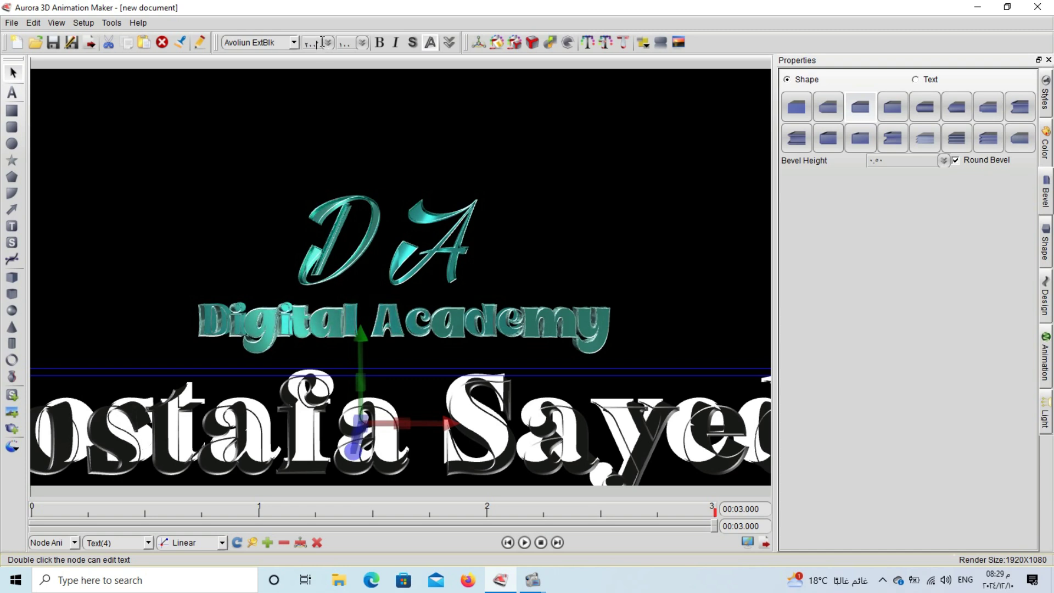
left_click_drag(334, 88, 328, 97)
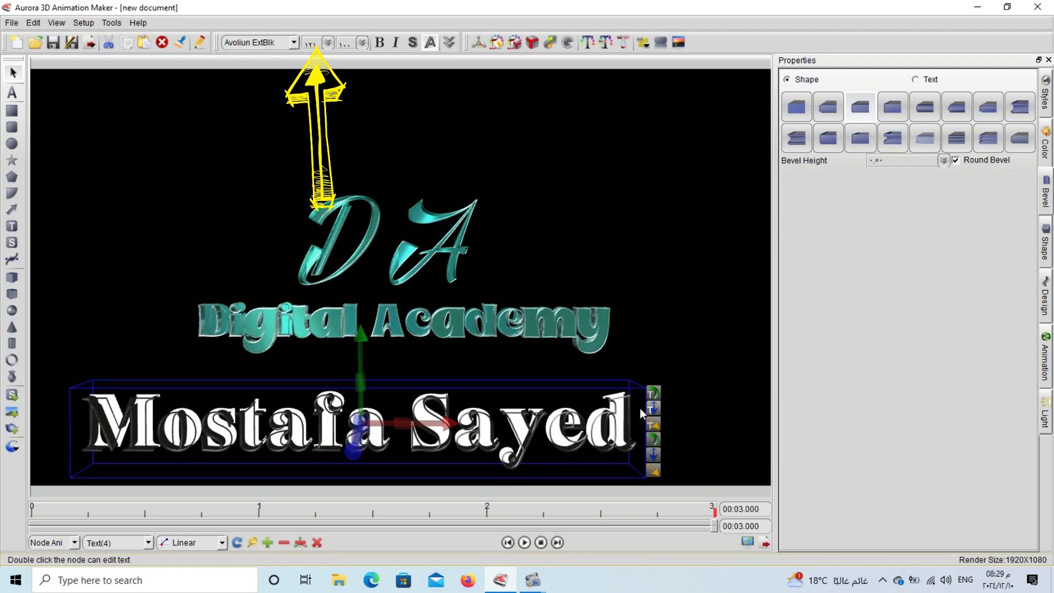
Scroll the font list to Bodoni MT Black and rewind the animation to the start.
scroll(270, 43, "down", 9)
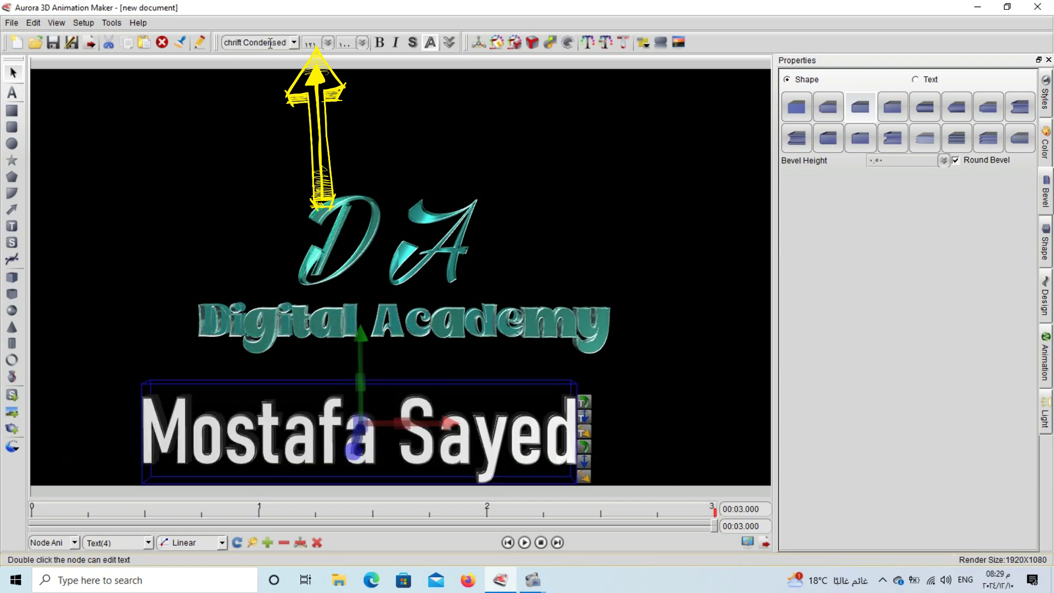
scroll(270, 43, "down", 3)
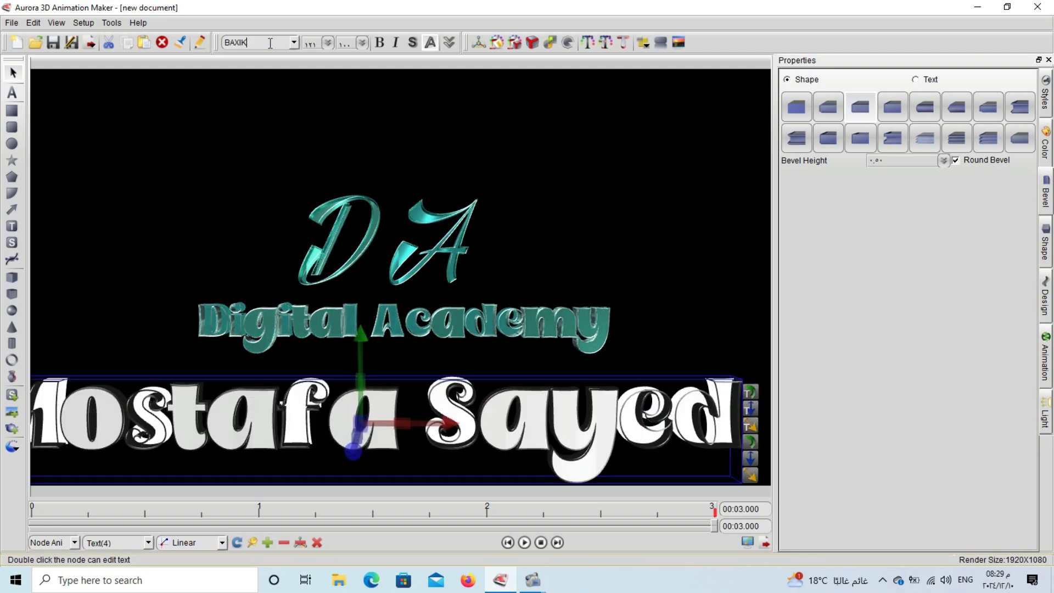
scroll(270, 43, "down", 1)
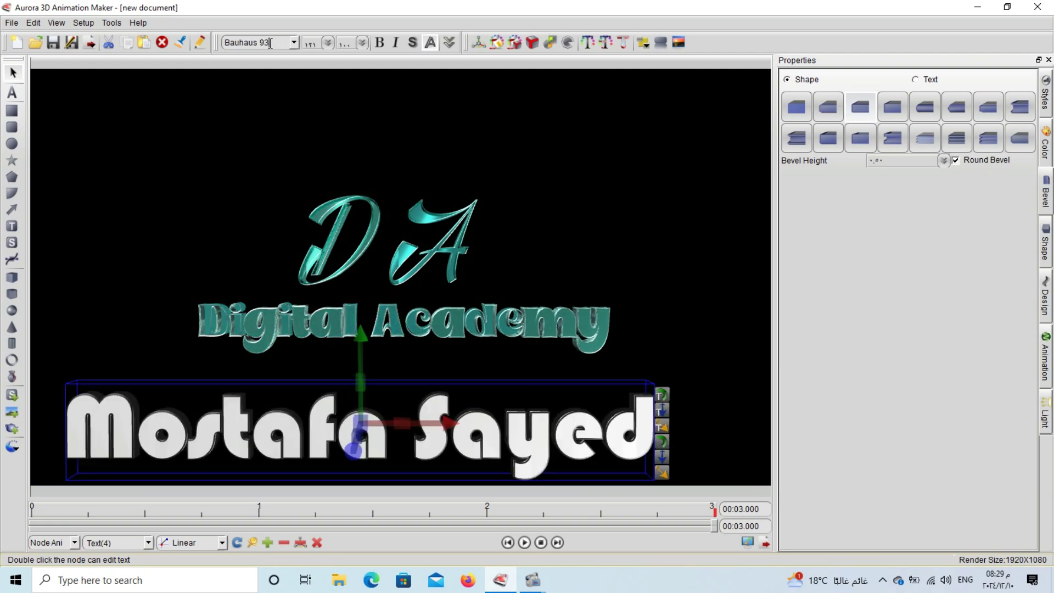
scroll(270, 43, "down", 4)
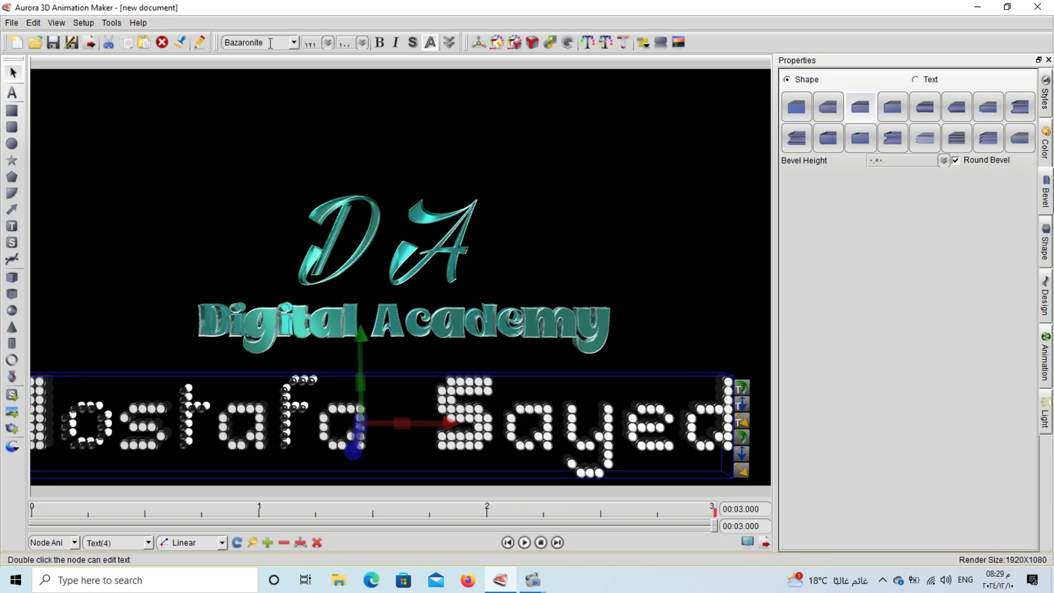
scroll(271, 43, "down", 4)
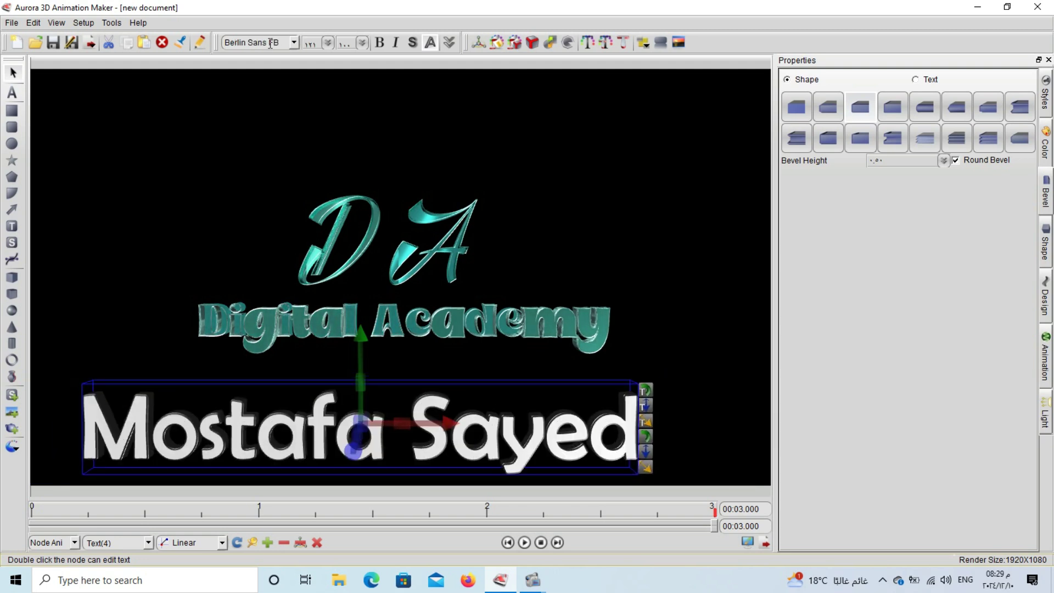
scroll(270, 43, "down", 4)
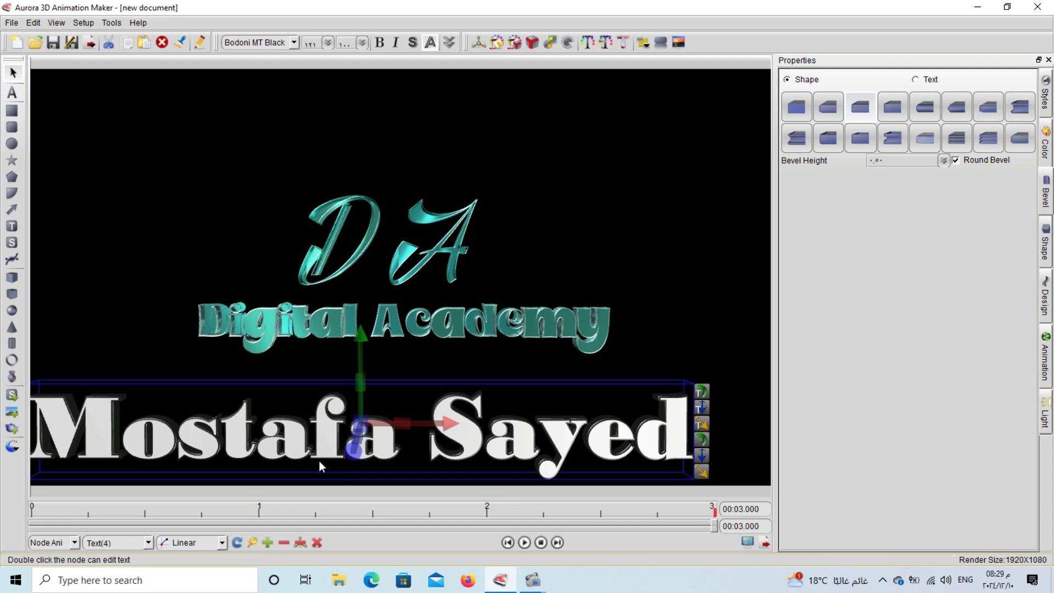
left_click(540, 543)
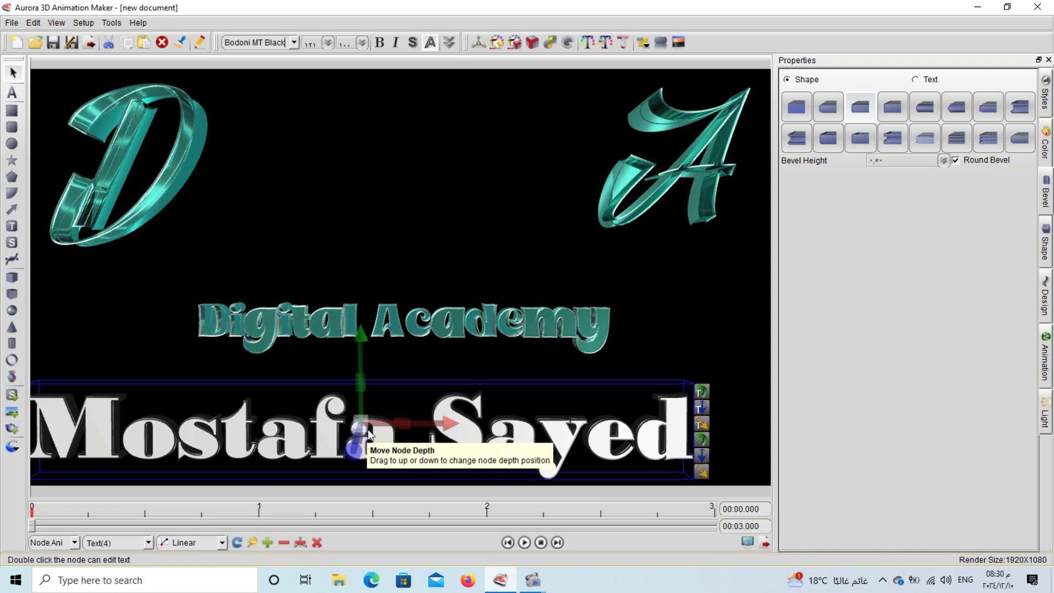
Push the name text back in depth, centre it under Digital Academy, and deepen its extrusion.
left_click_drag(367, 429, 77, 400)
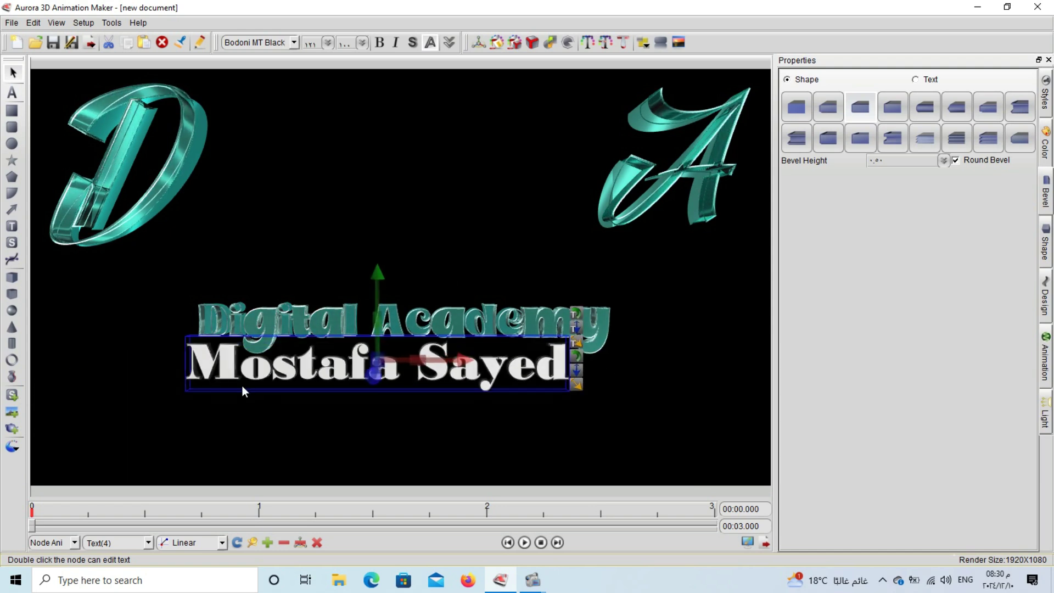
left_click_drag(308, 371, 358, 421)
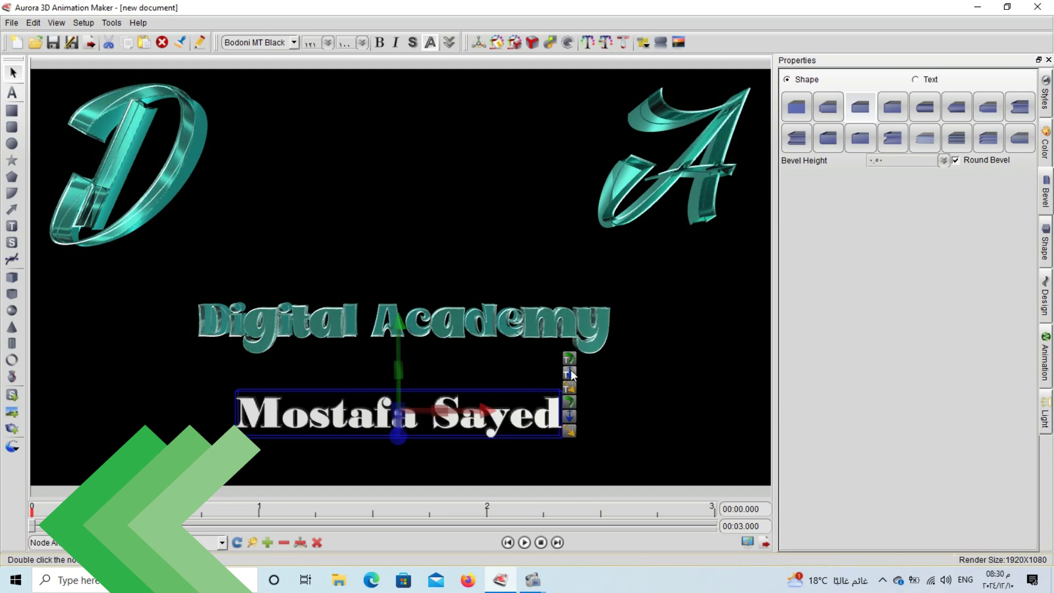
left_click_drag(571, 375, 579, 373)
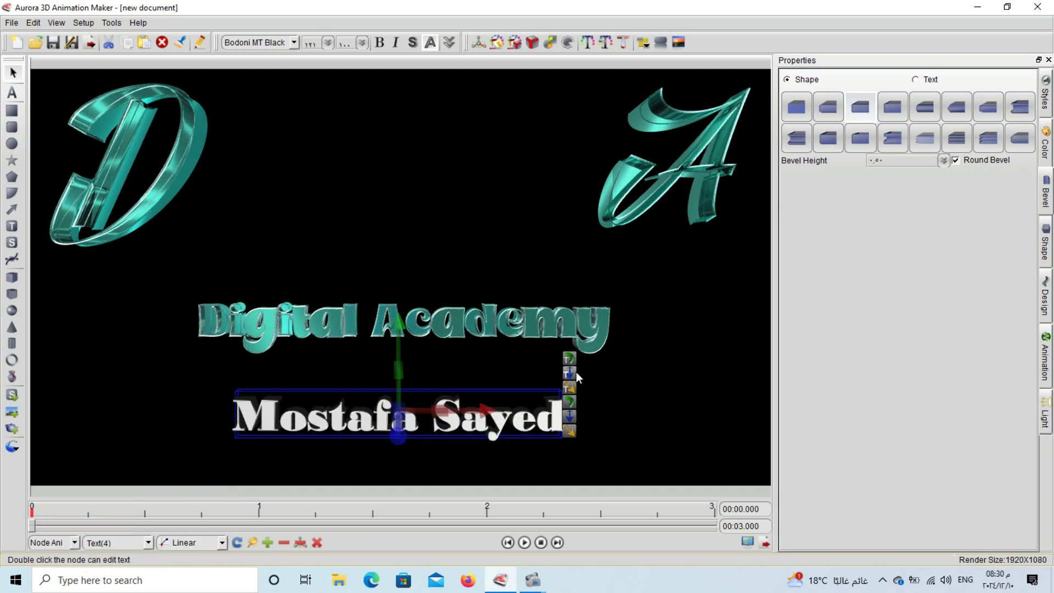
Cycle through the toolbar font list until the Mostafa Sayed text is set in Cooper Black.
scroll(266, 42, "down", 5)
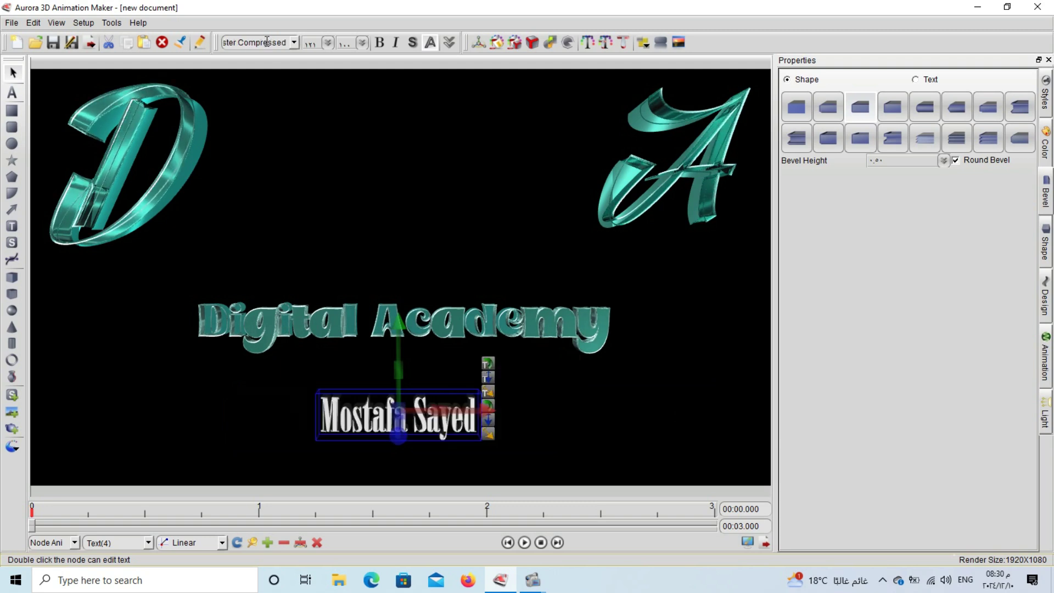
scroll(267, 42, "down", 3)
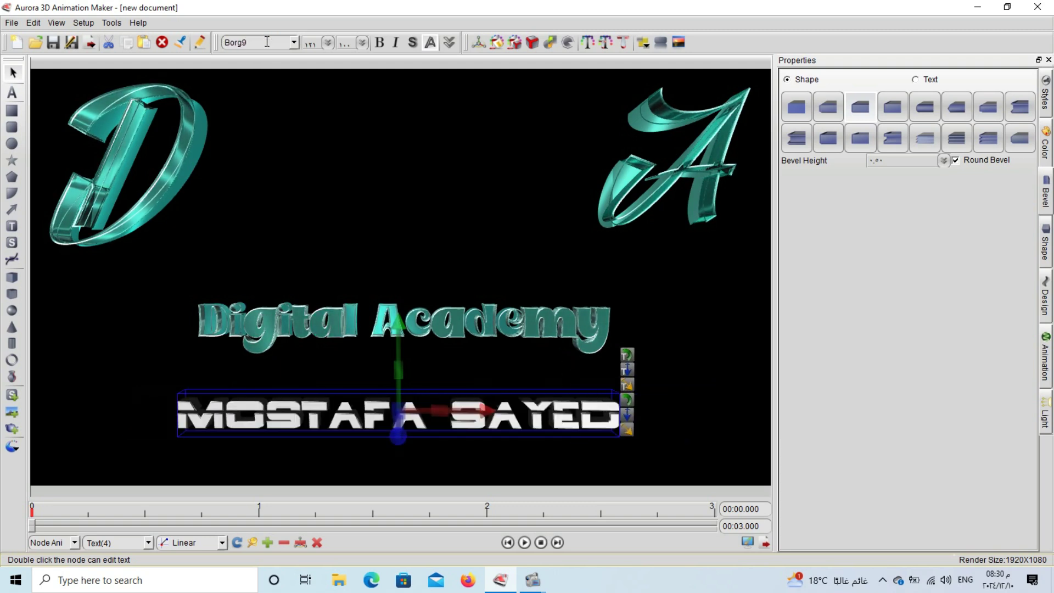
scroll(267, 42, "up", 1)
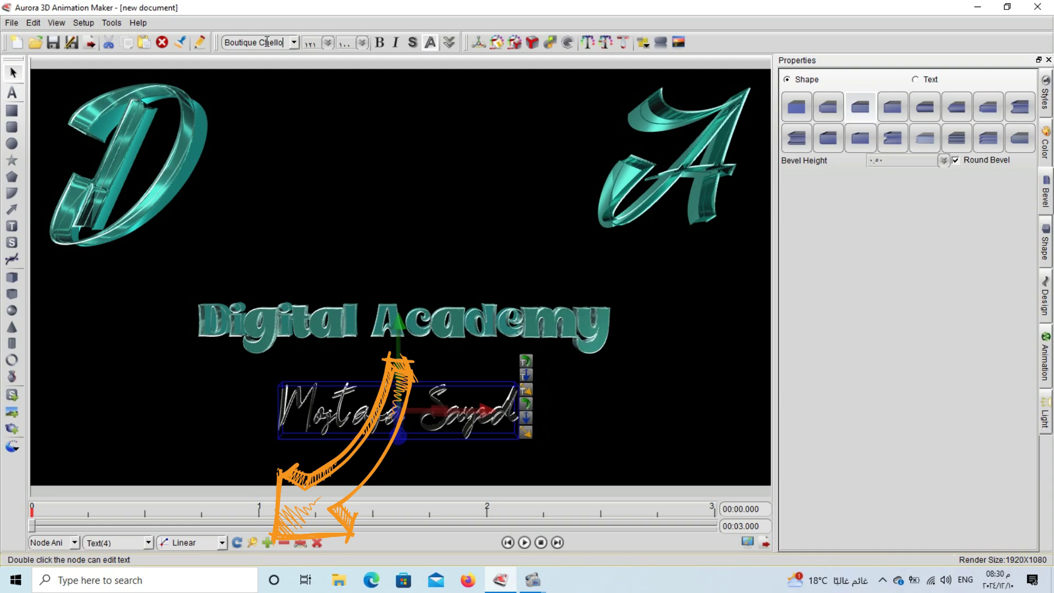
scroll(267, 43, "down", 3)
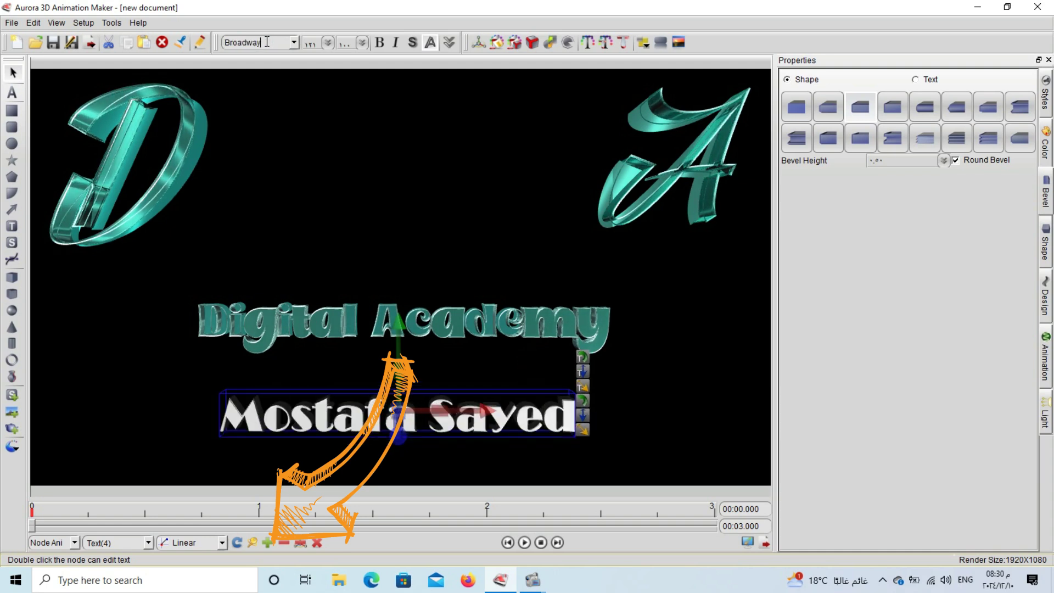
scroll(267, 42, "down", 3)
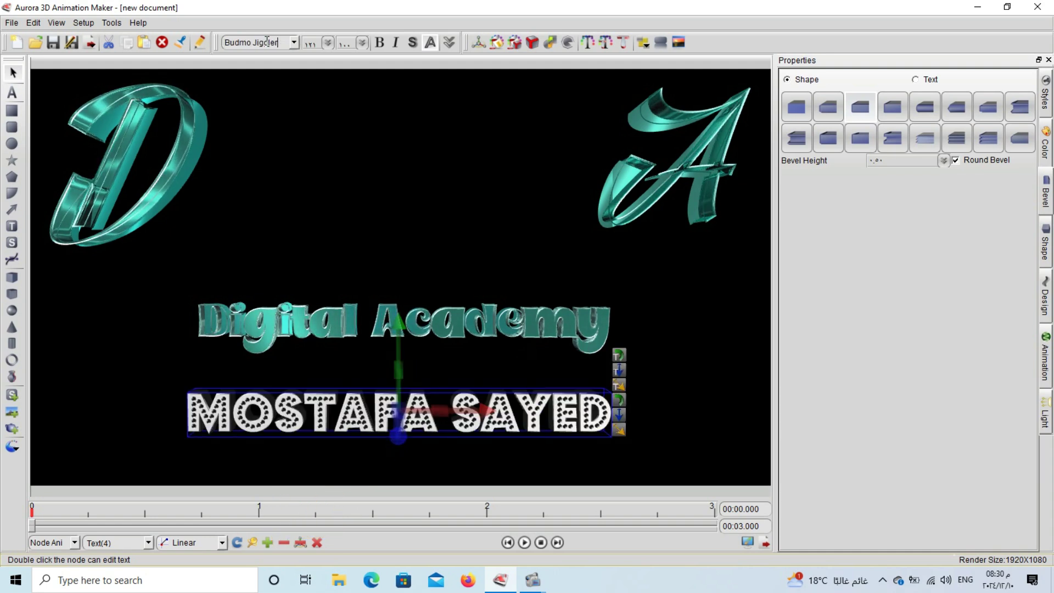
scroll(267, 43, "down", 1)
scroll(266, 42, "down", 4)
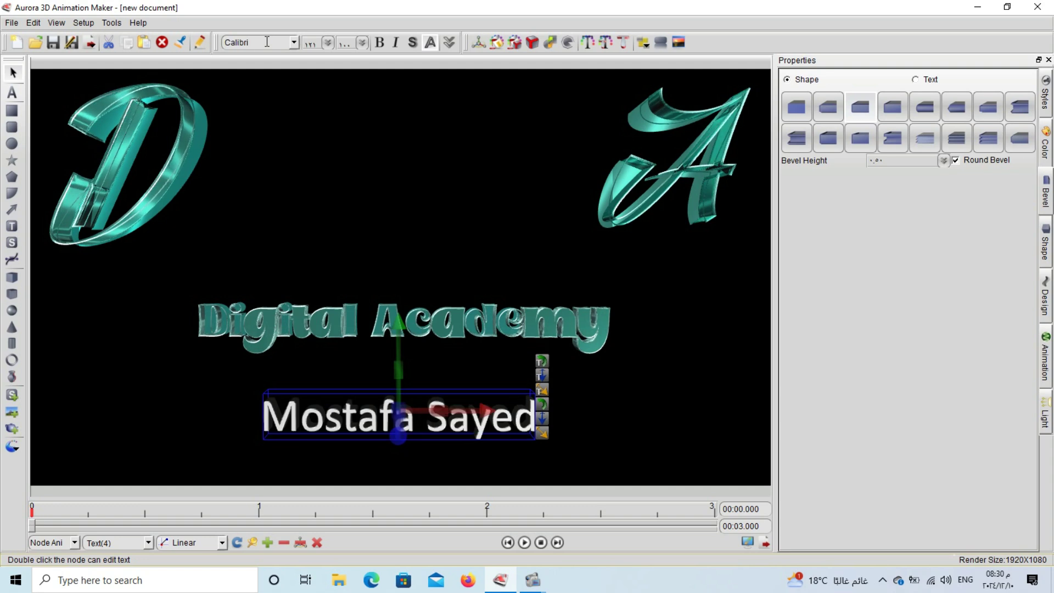
scroll(267, 42, "down", 4)
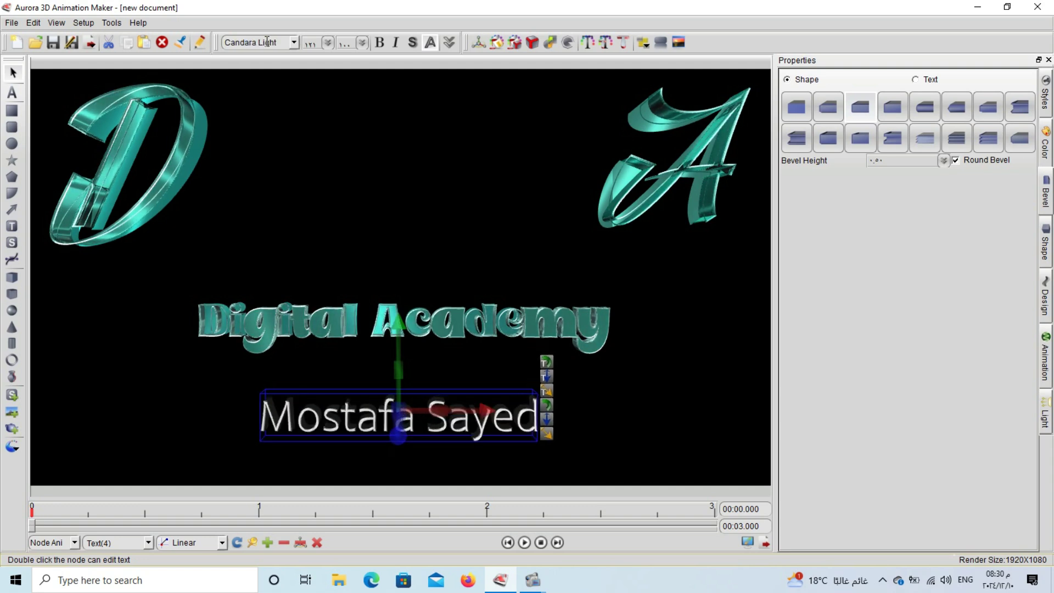
scroll(267, 42, "down", 2)
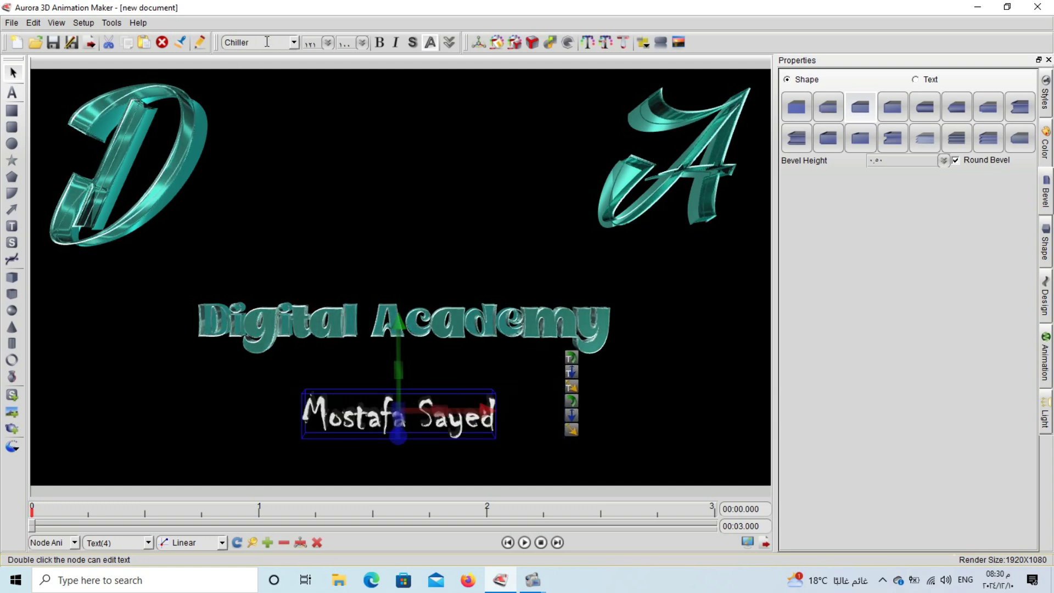
scroll(266, 42, "down", 1)
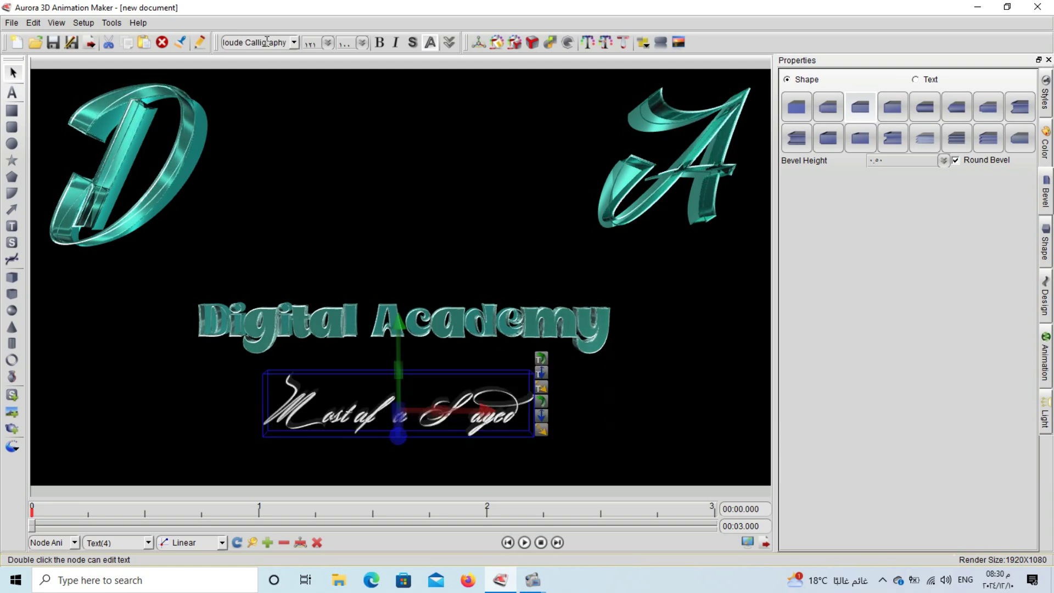
scroll(267, 42, "up", 1)
scroll(267, 43, "down", 1)
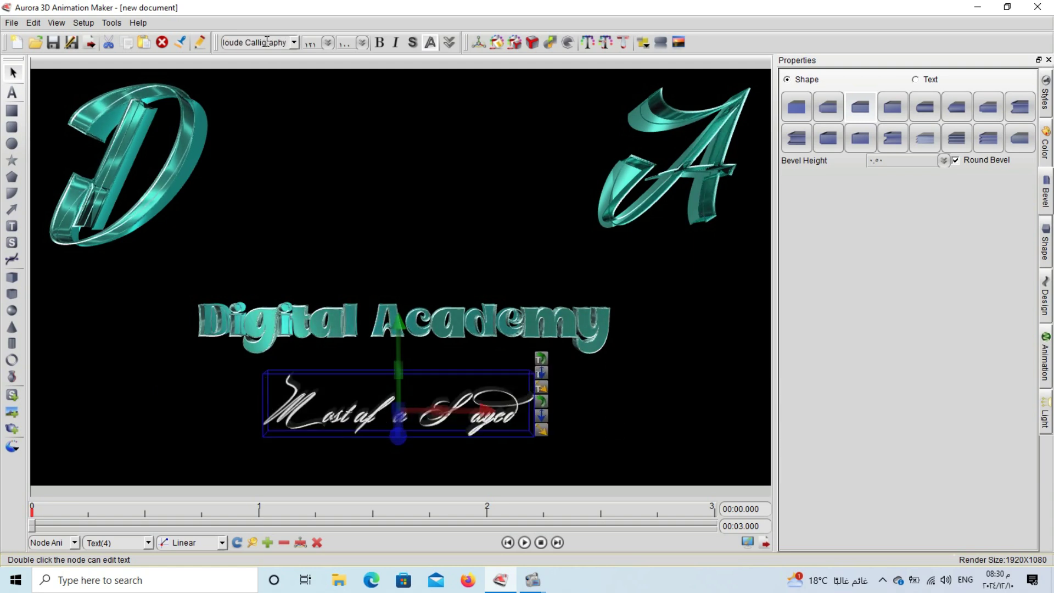
scroll(267, 42, "down", 4)
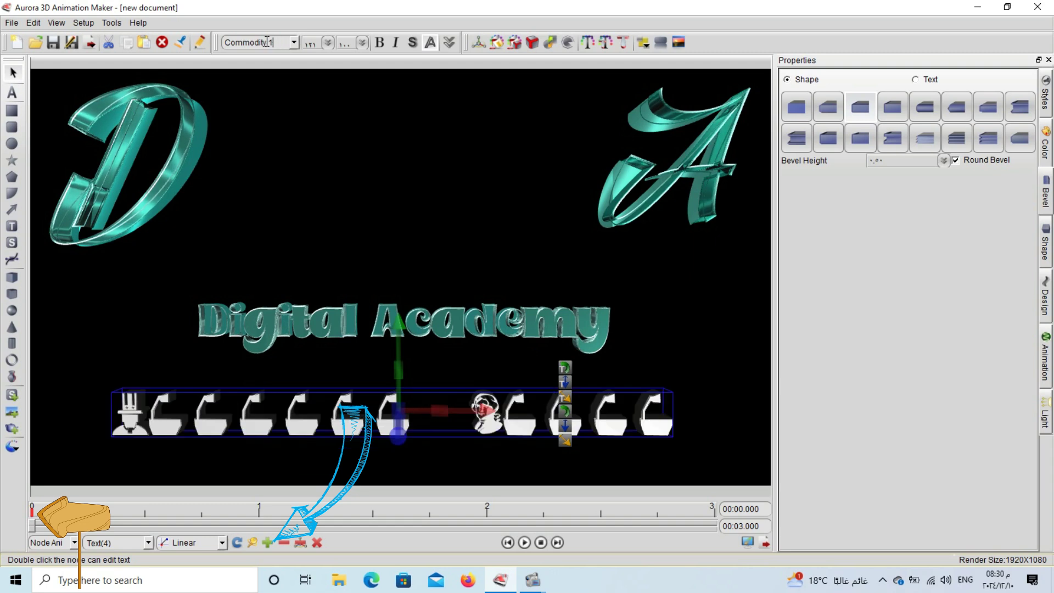
scroll(267, 42, "down", 4)
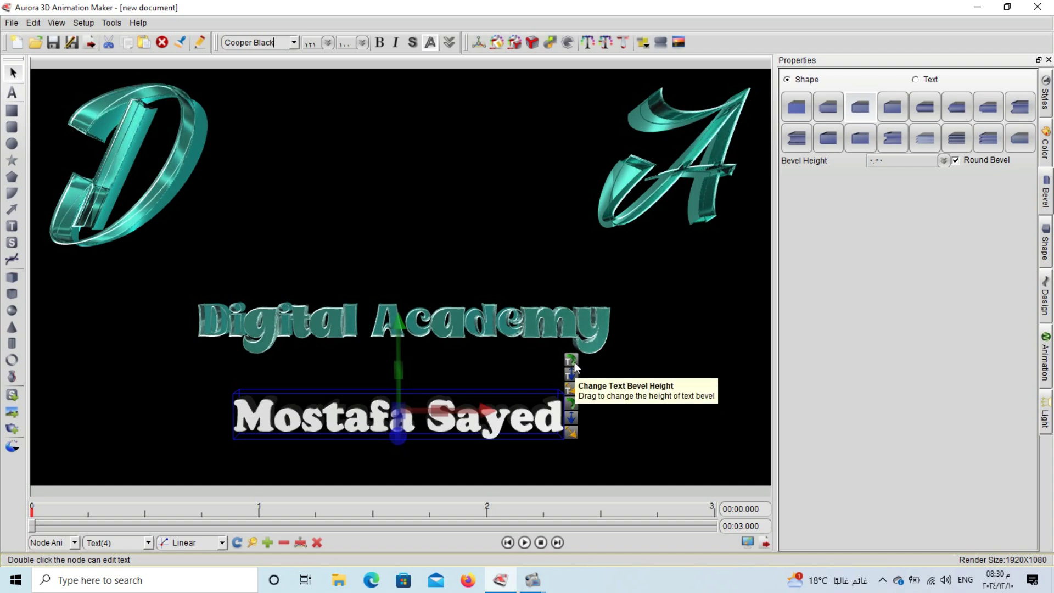
Give the name text a new bevel style and make its outline and face turquoise.
left_click(895, 110)
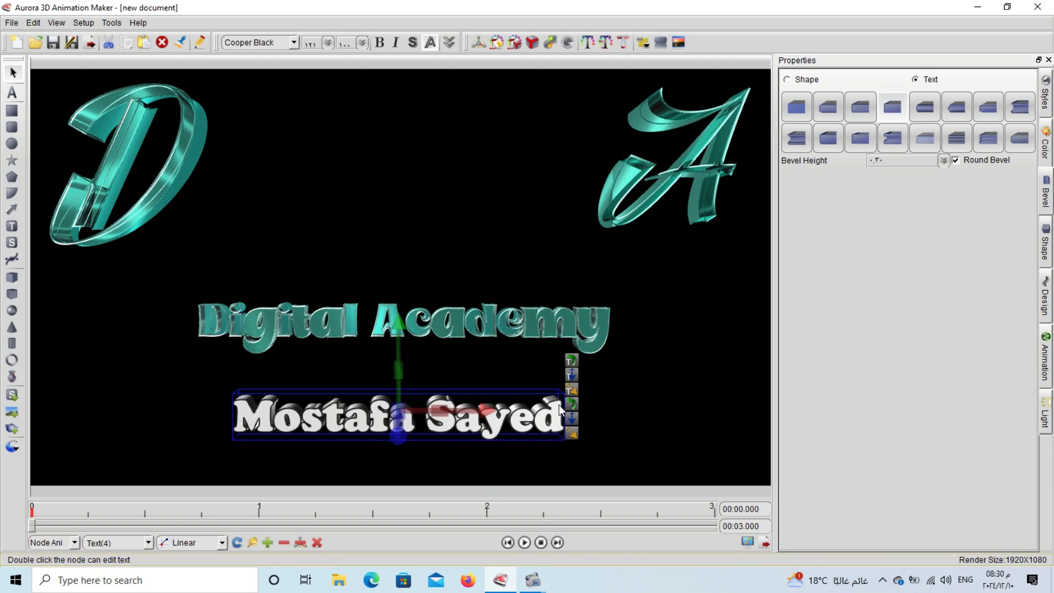
left_click(1046, 148)
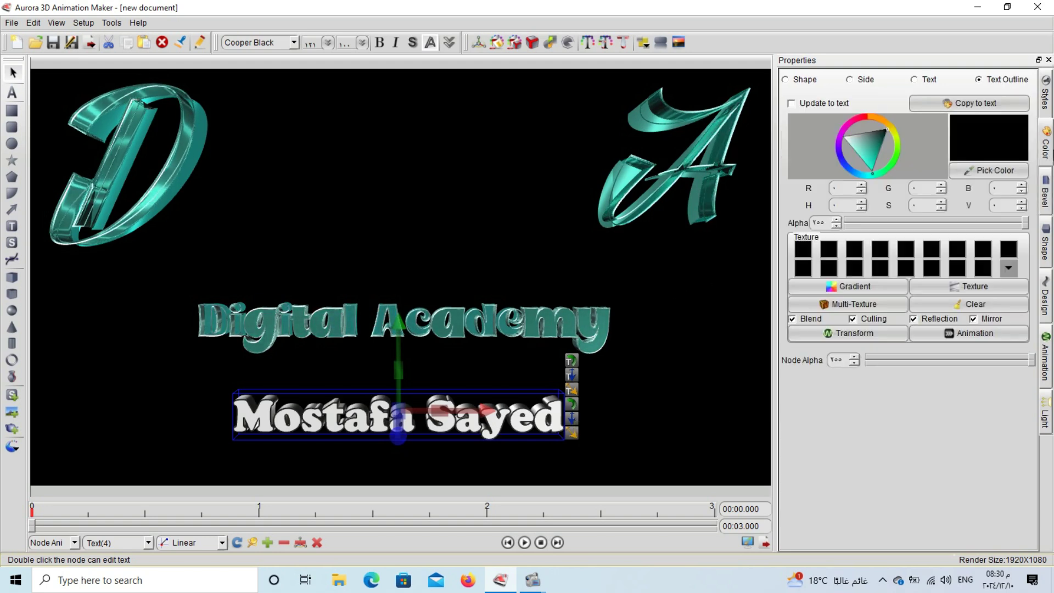
left_click(866, 161)
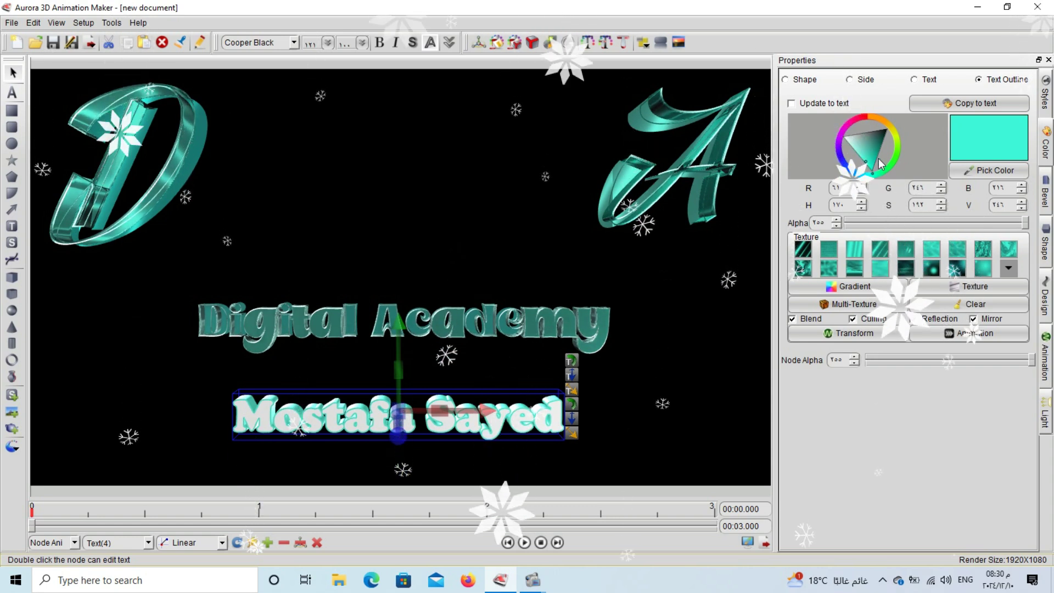
left_click(928, 79)
left_click(871, 164)
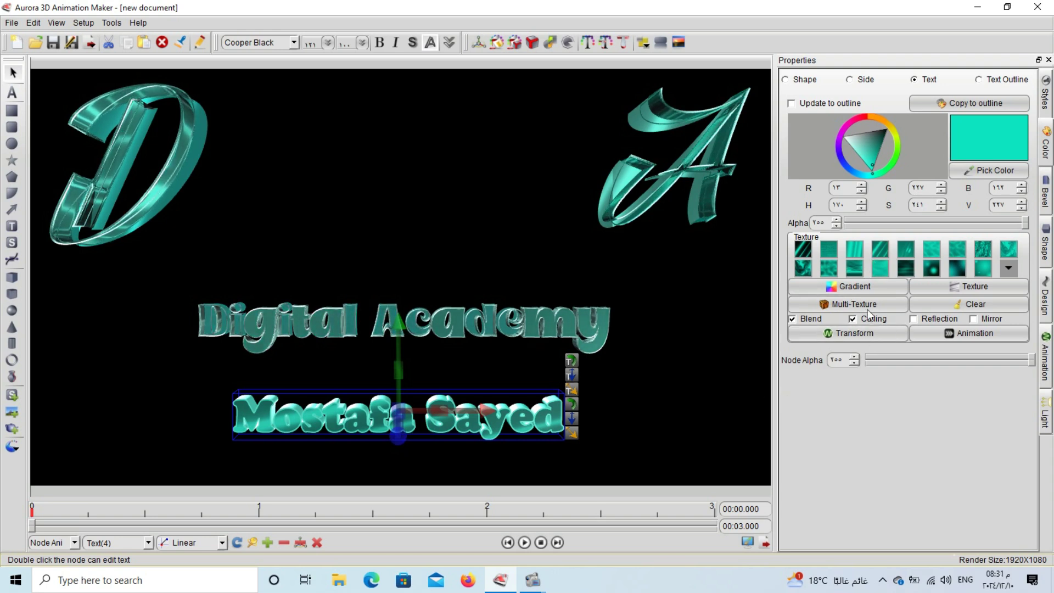
Turn on texture Reflection and Mirror and apply the Horizontal scroll half transform template.
left_click(937, 320)
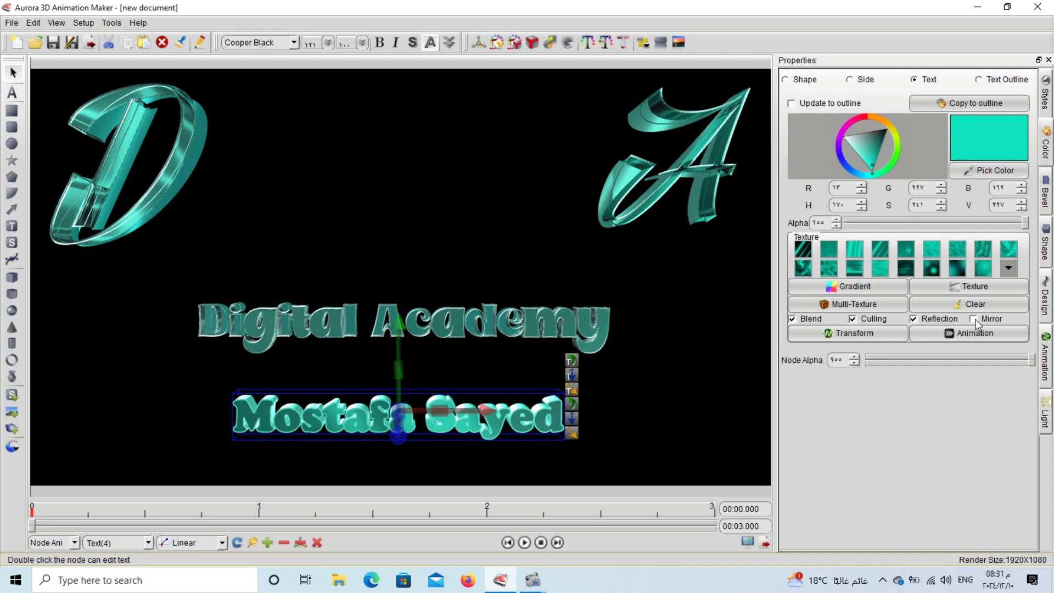
left_click(977, 319)
left_click(872, 335)
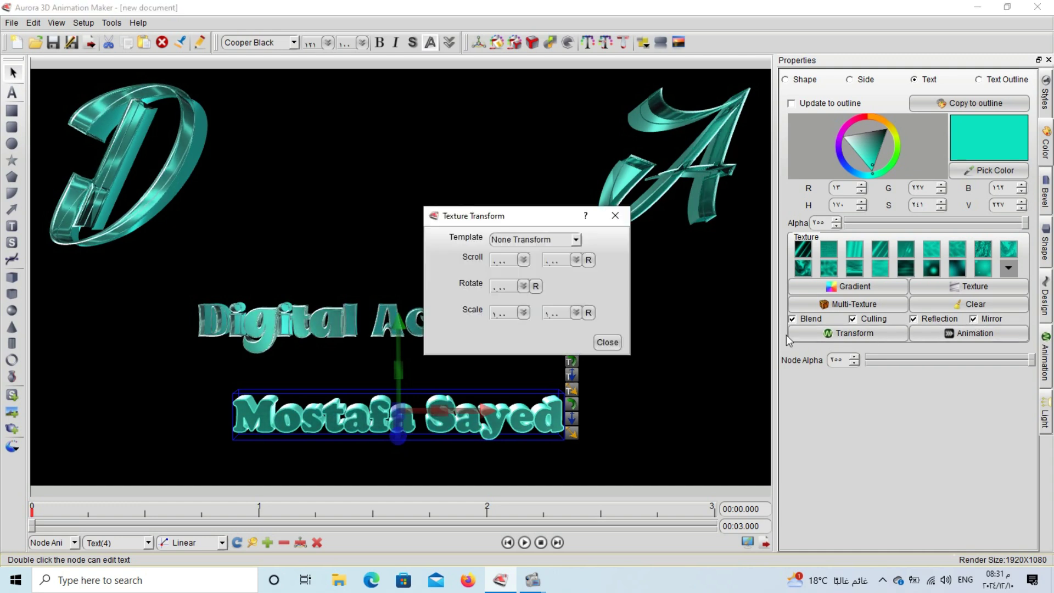
left_click(575, 239)
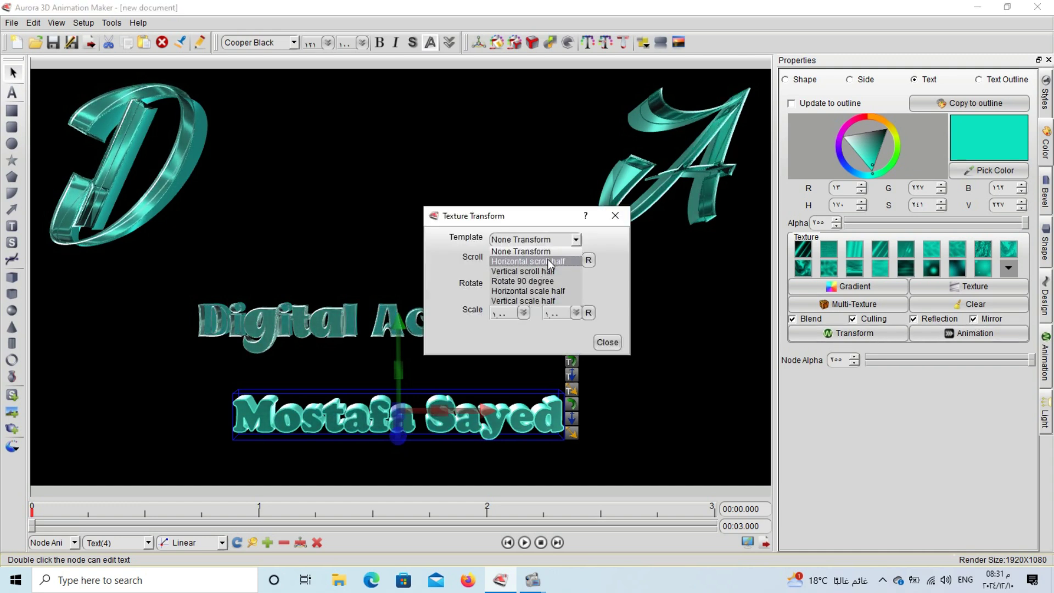
left_click(548, 260)
left_click(607, 342)
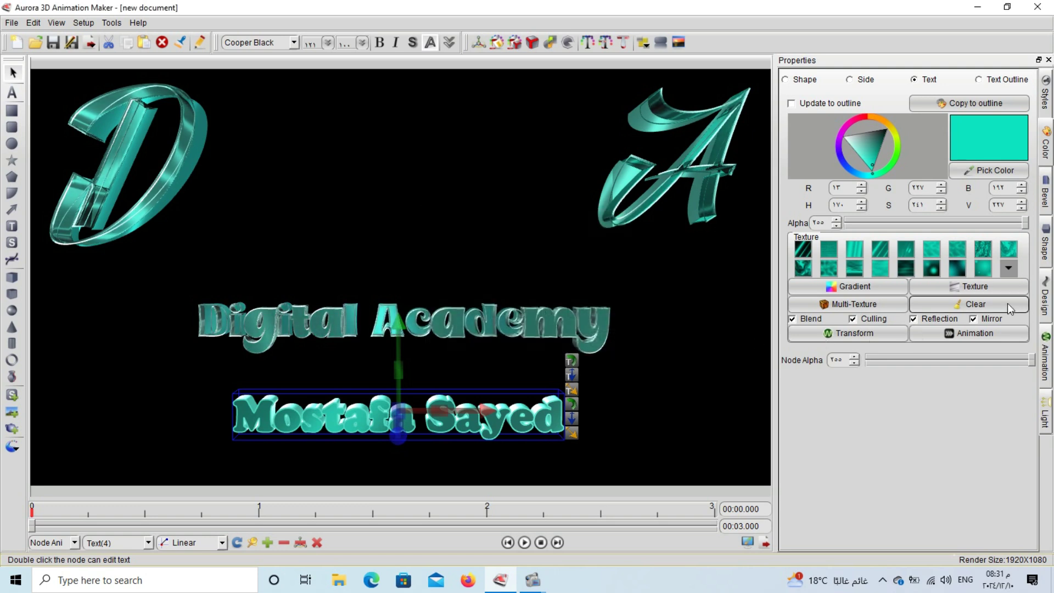
Apply the Horizontal scroll half texture animation and add a keyframe at time zero.
left_click(960, 336)
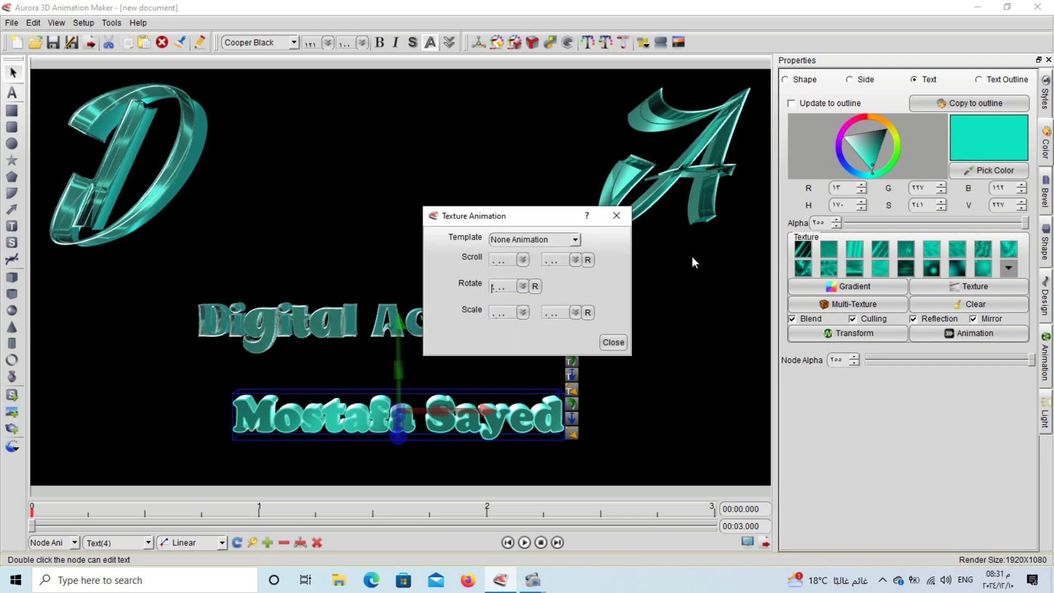
left_click(575, 240)
left_click(569, 253)
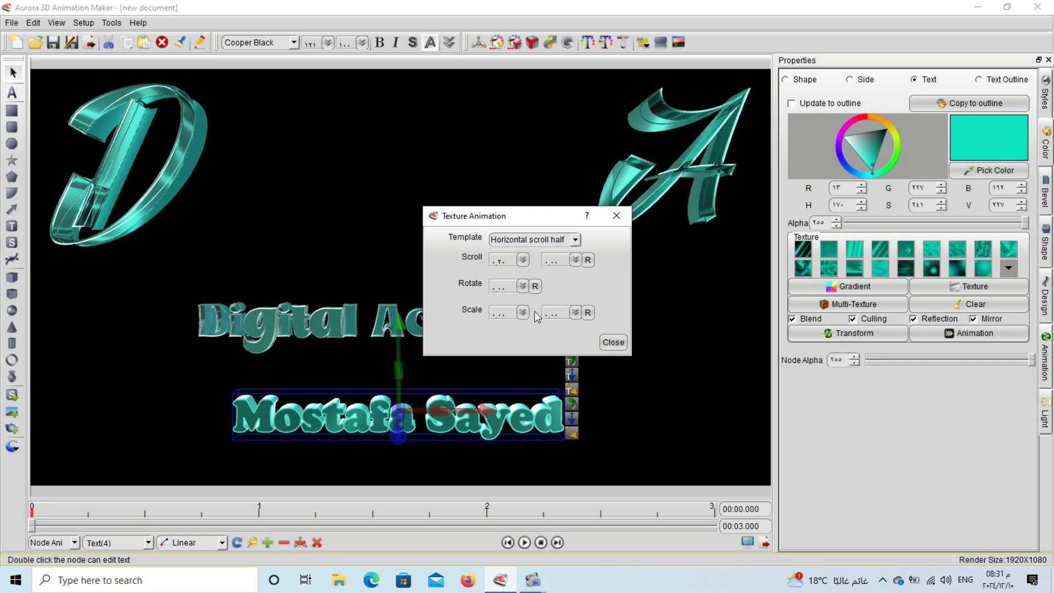
left_click(613, 342)
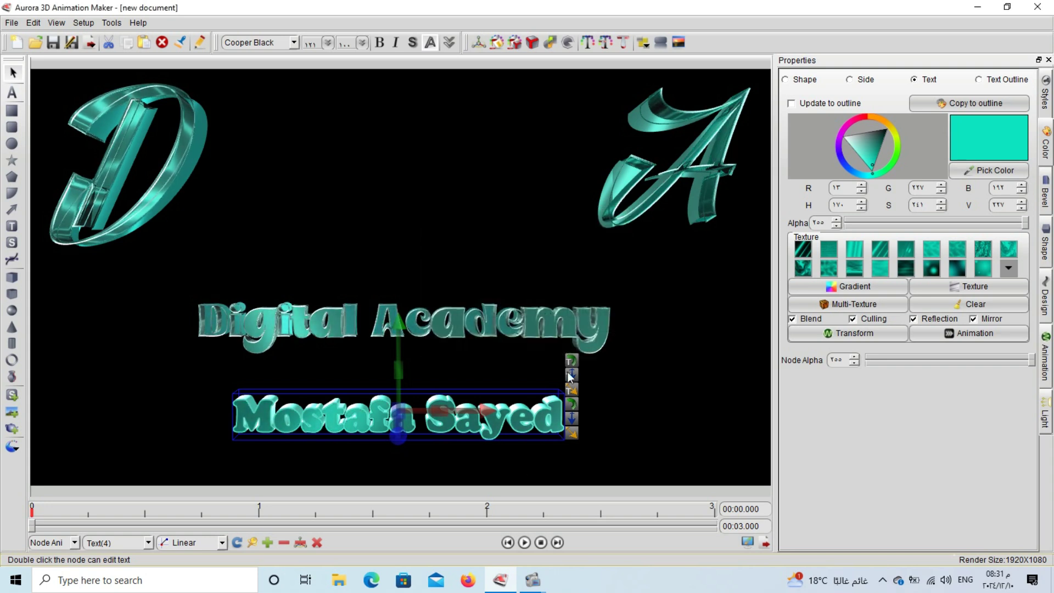
left_click(267, 544)
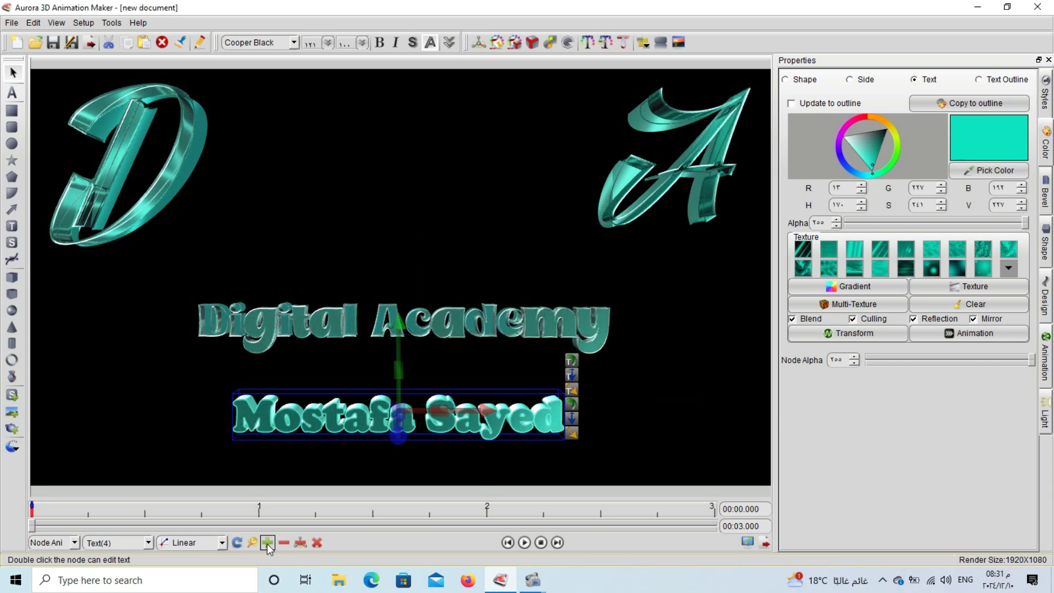
Make the name text rotate in letter by letter, then play the animation to preview it.
left_click(1045, 359)
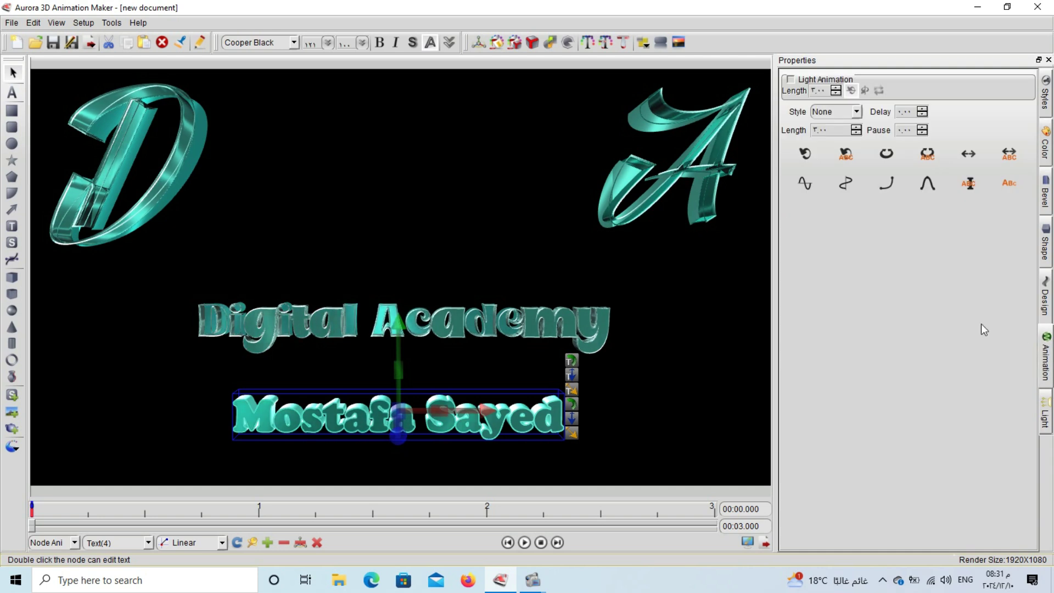
left_click(805, 154)
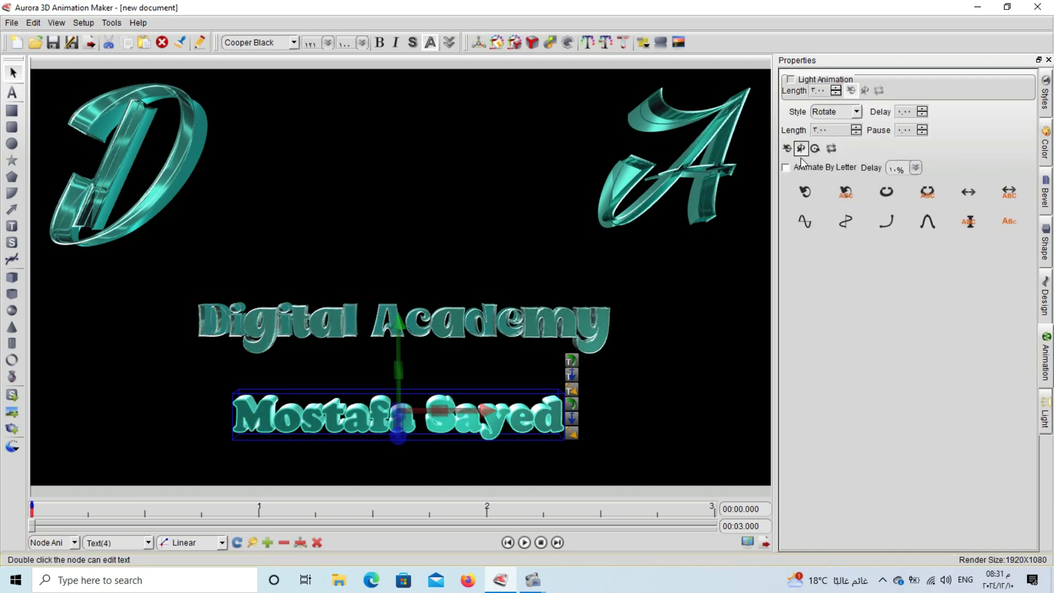
left_click(525, 543)
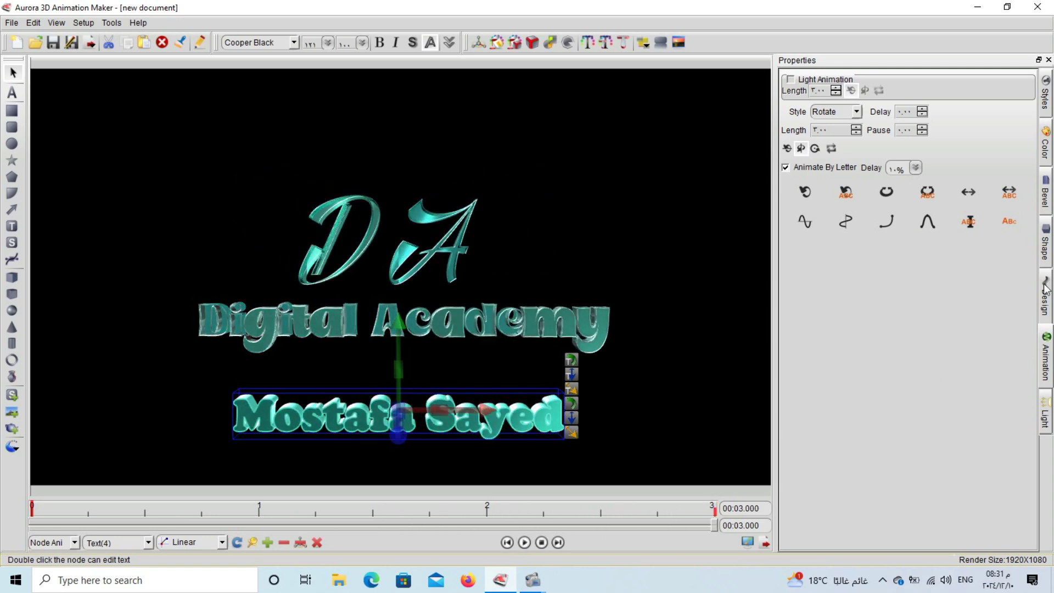
left_click(1047, 253)
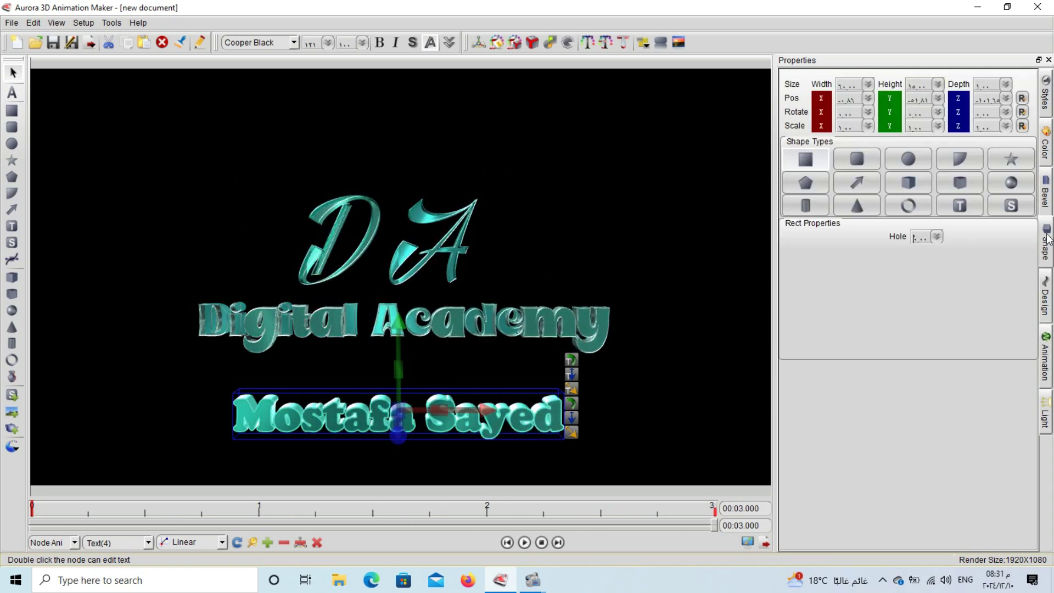
Add a reflection under the Mostafa Sayed text and reduce its distance from the letters.
left_click(1044, 192)
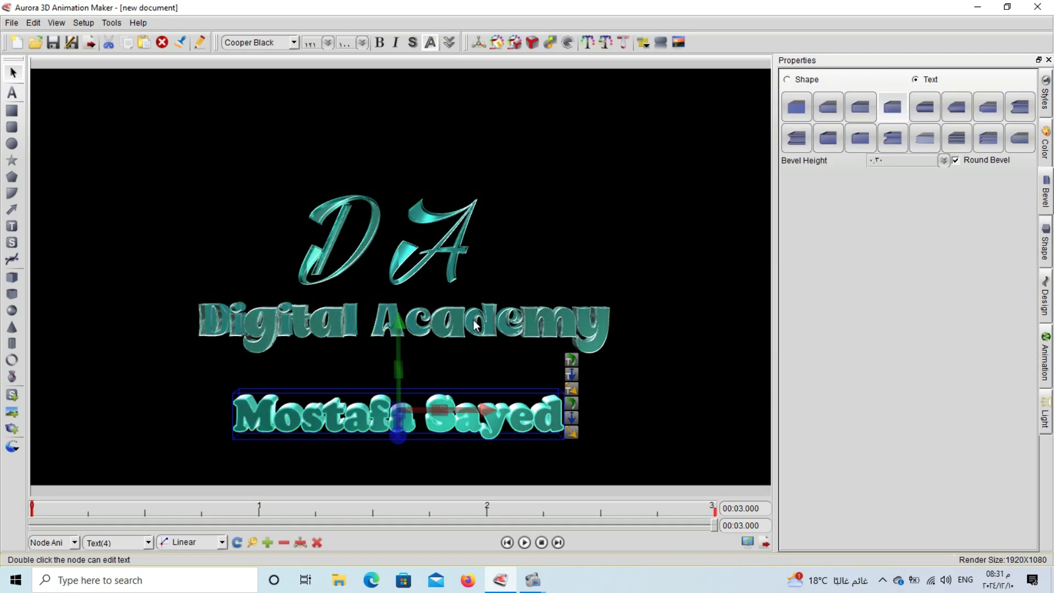
left_click(663, 44)
left_click(501, 58)
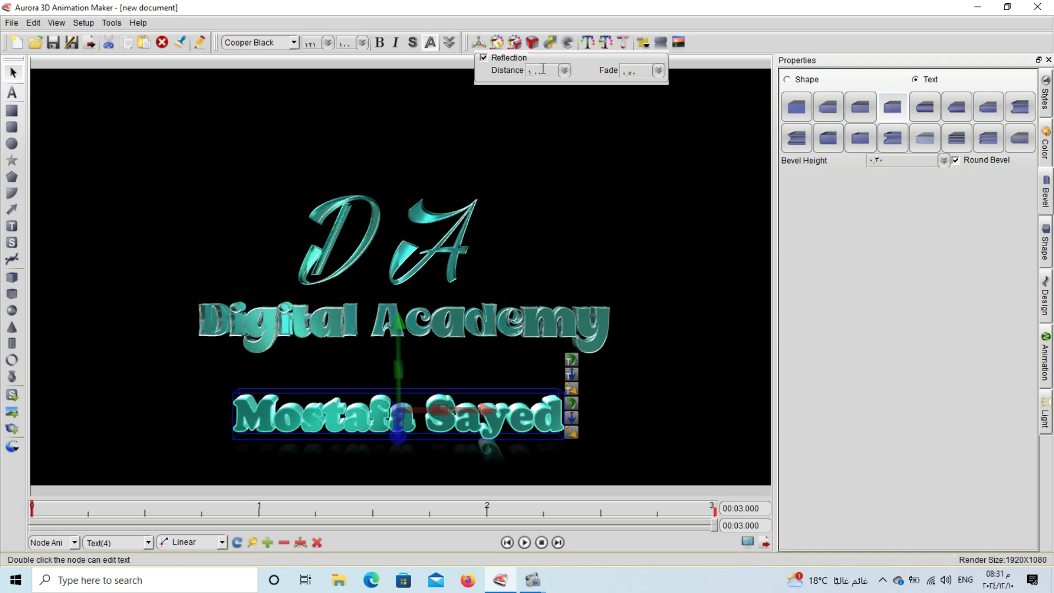
left_click(564, 70)
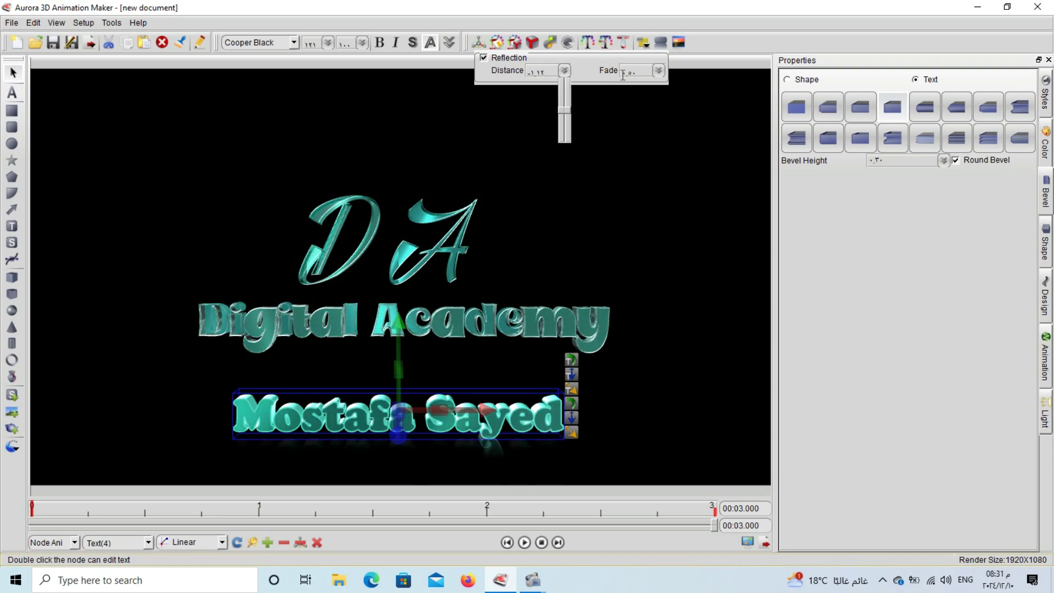
left_click(654, 74)
left_click(656, 72)
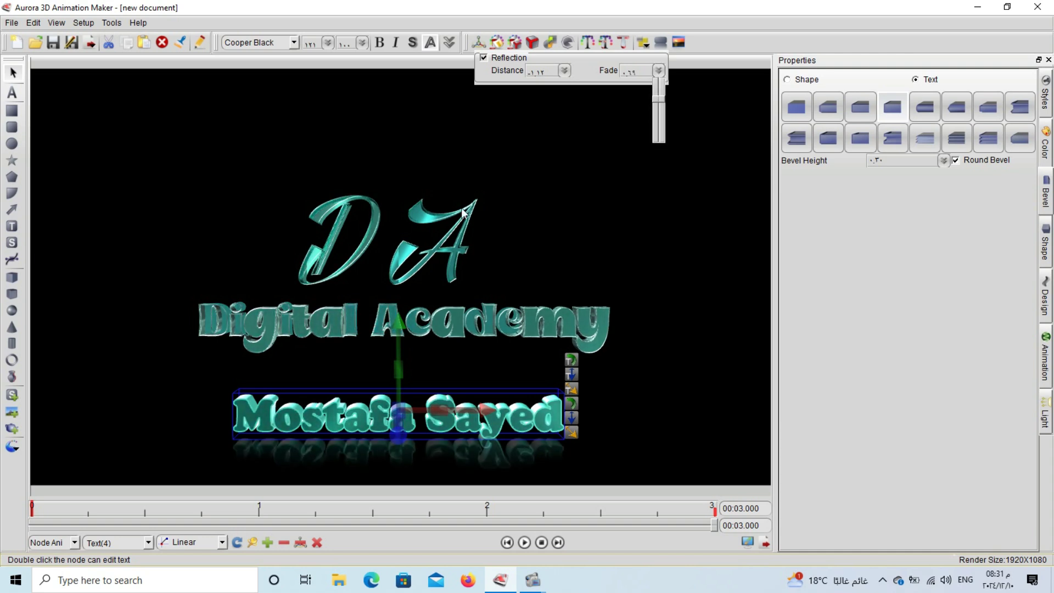
Move the Digital Academy text slightly lower and add a reflection beneath it.
left_click(352, 323)
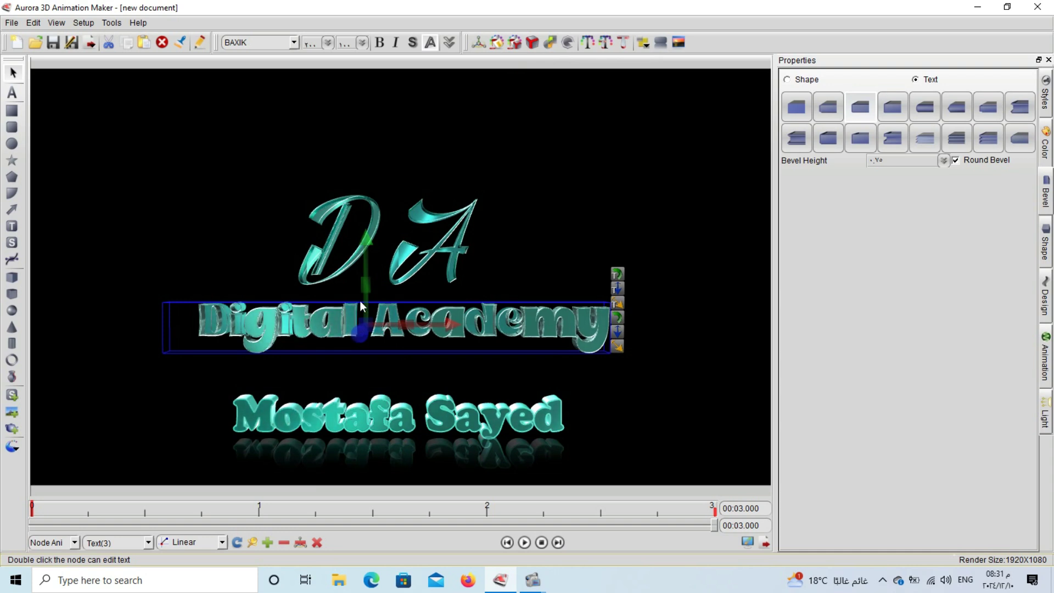
left_click_drag(365, 249, 513, 241)
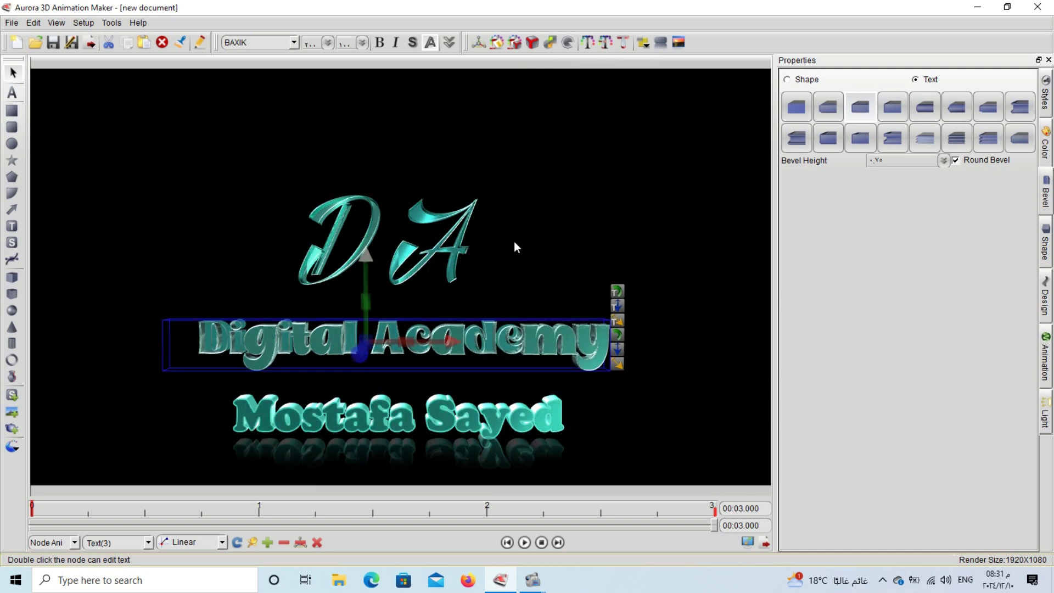
left_click(642, 44)
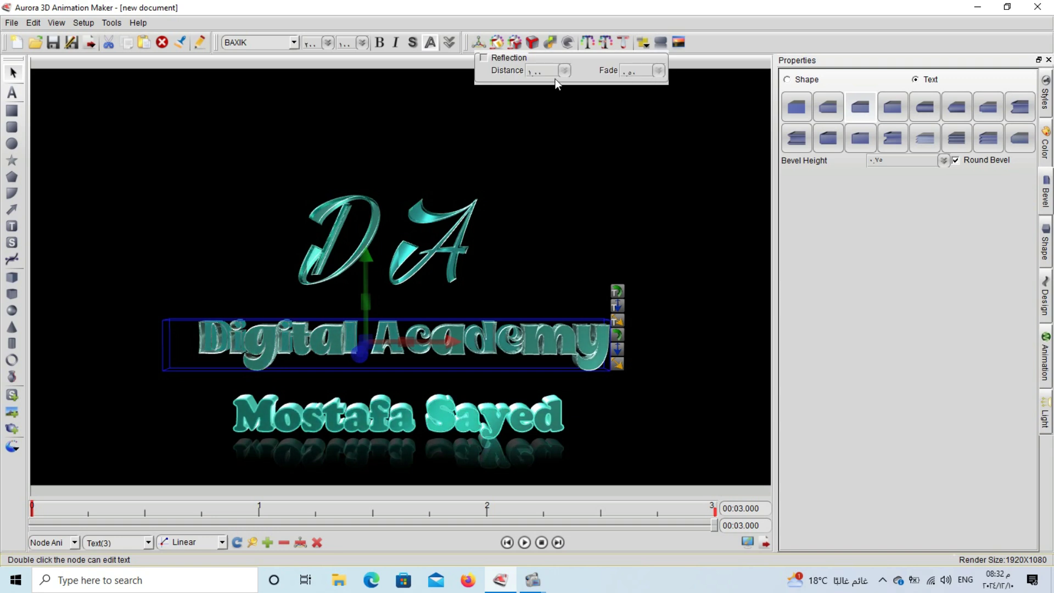
left_click(487, 59)
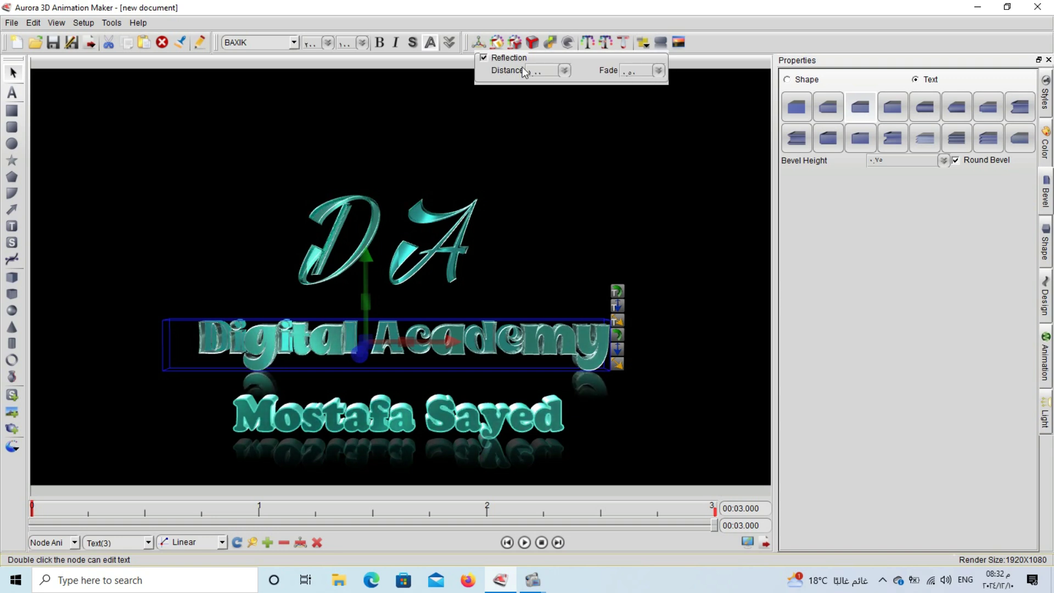
Bring the Digital Academy reflection closer to the text, then deselect it.
left_click(659, 70)
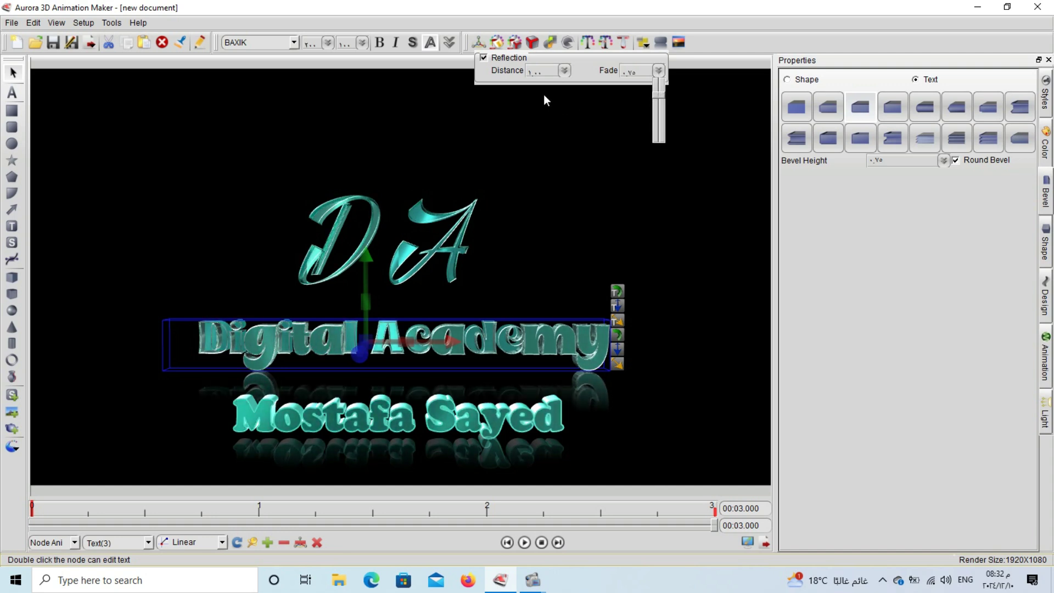
left_click(566, 72)
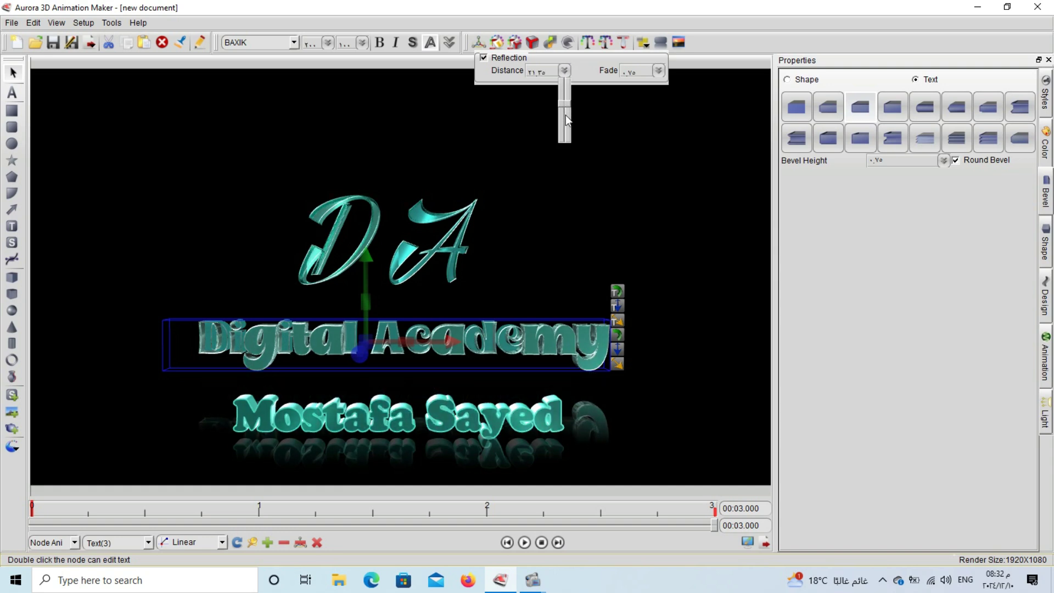
left_click_drag(565, 114, 565, 110)
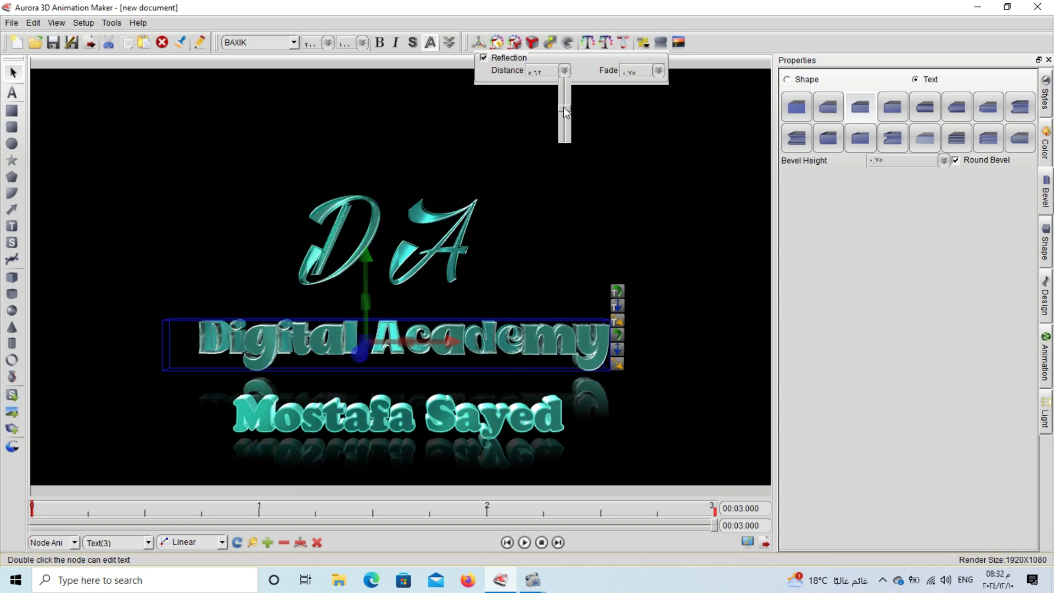
left_click_drag(563, 108, 564, 108)
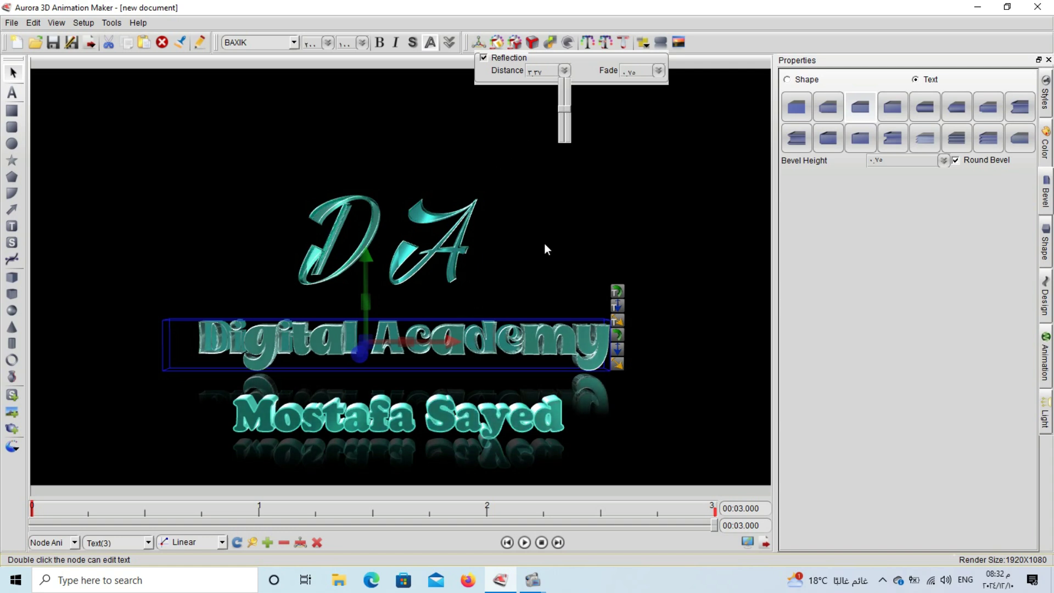
left_click_drag(601, 147, 268, 269)
left_click(662, 45)
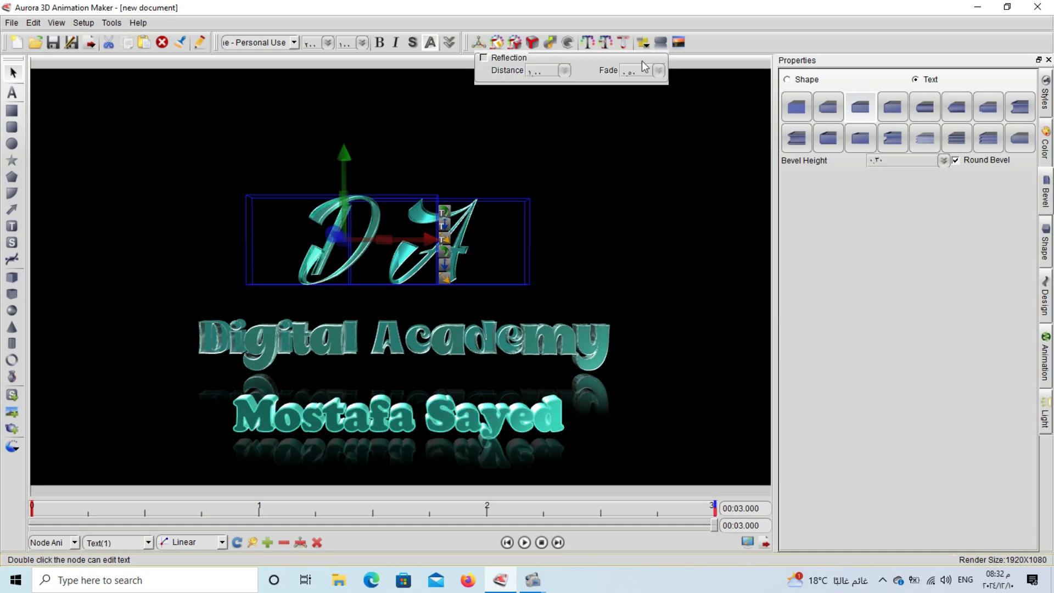
Turn on reflections for both the D and the A of the monogram.
left_click(486, 60)
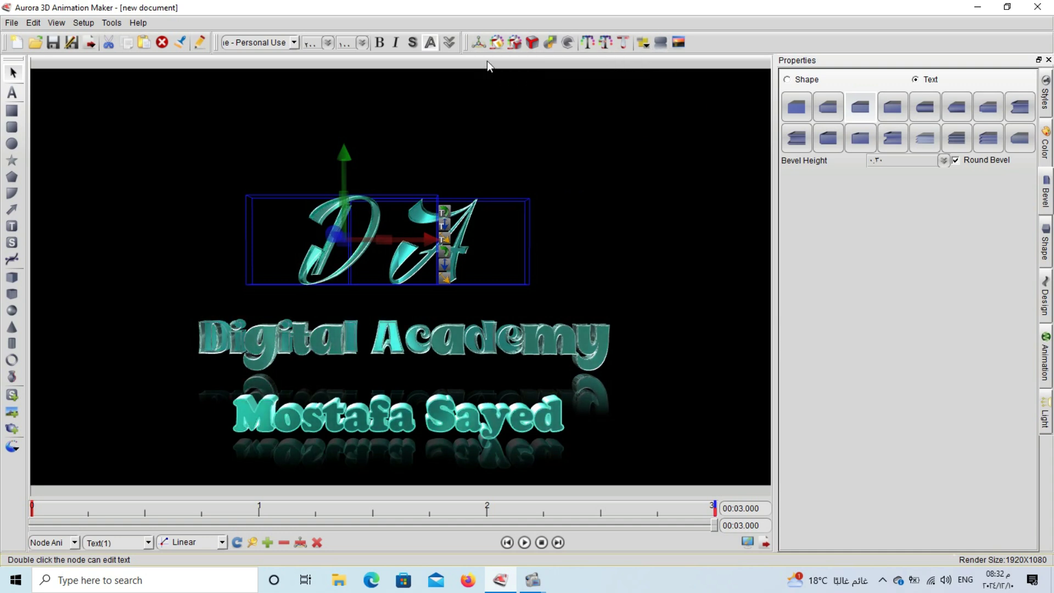
left_click(660, 45)
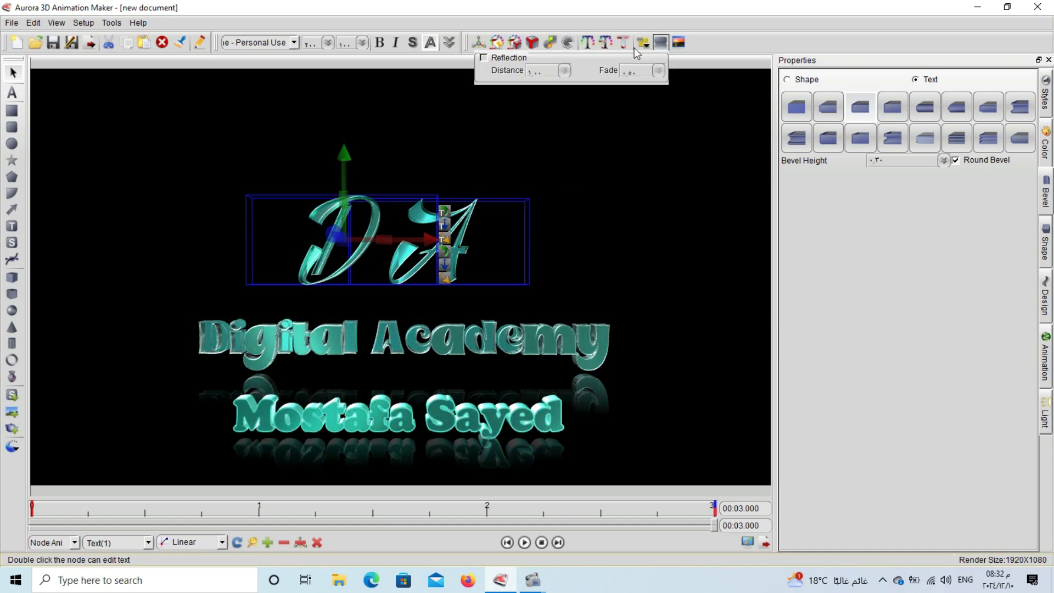
left_click(484, 57)
left_click(476, 167)
left_click(334, 232)
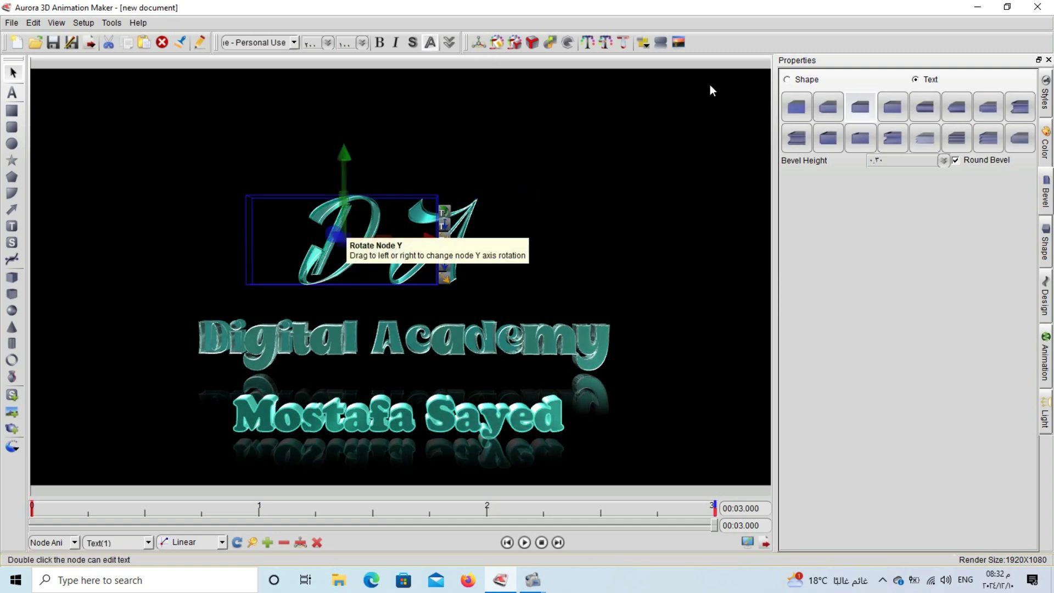
left_click(660, 45)
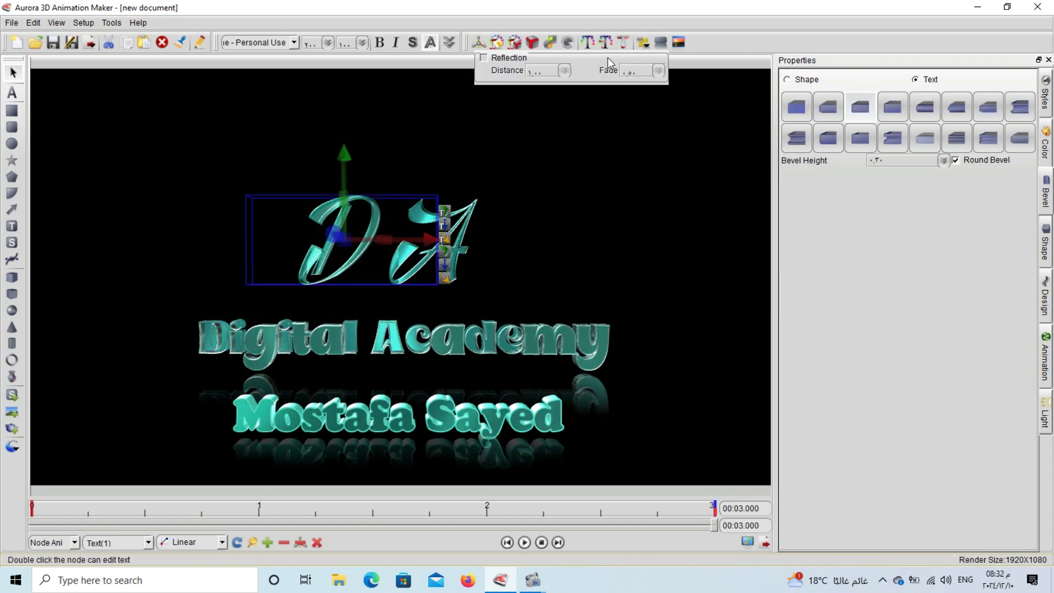
left_click(484, 58)
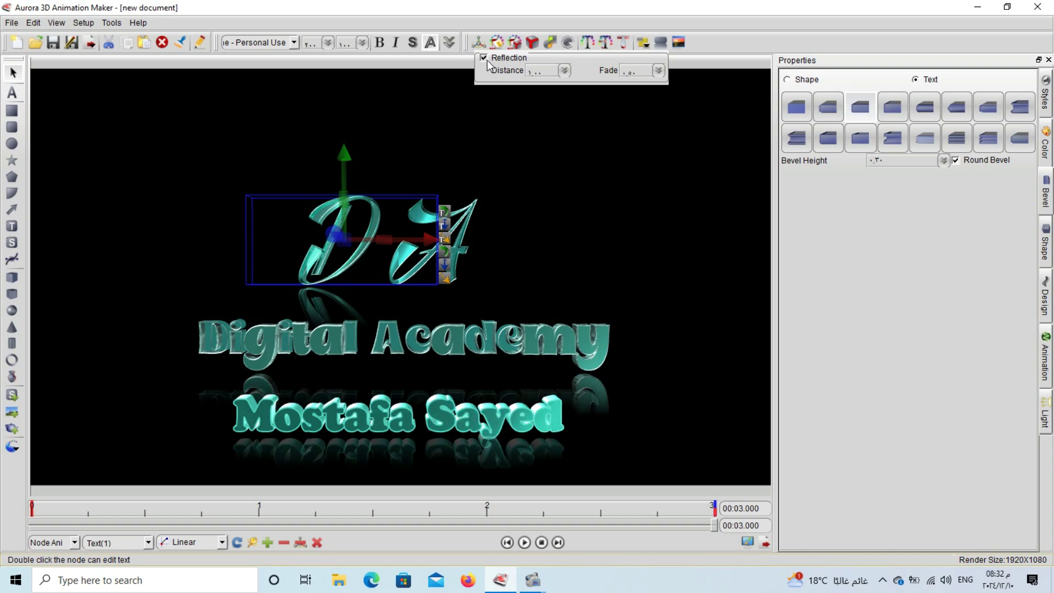
left_click(485, 221)
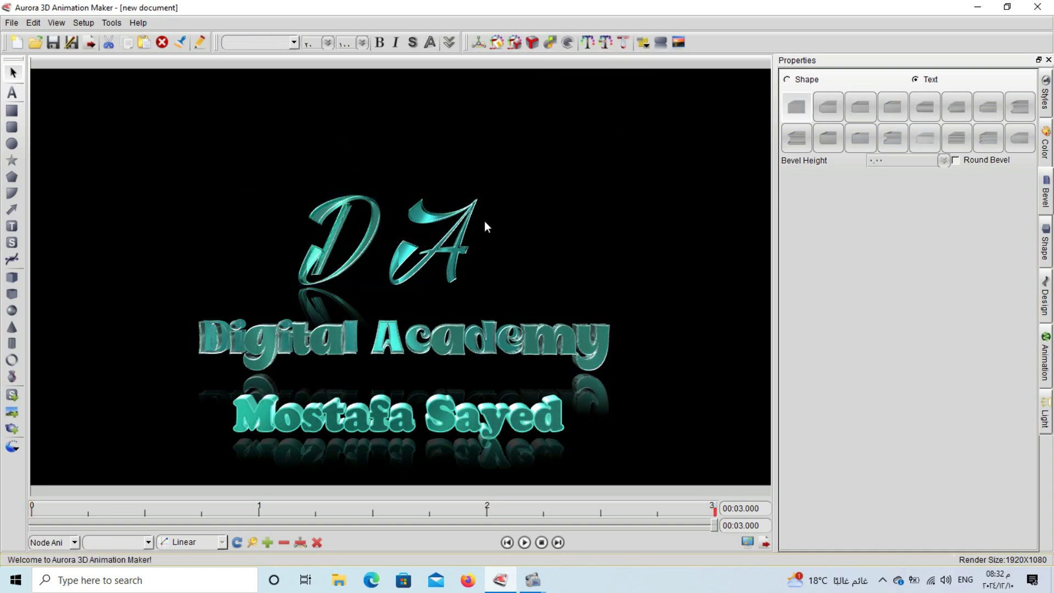
left_click(469, 218)
left_click(661, 42)
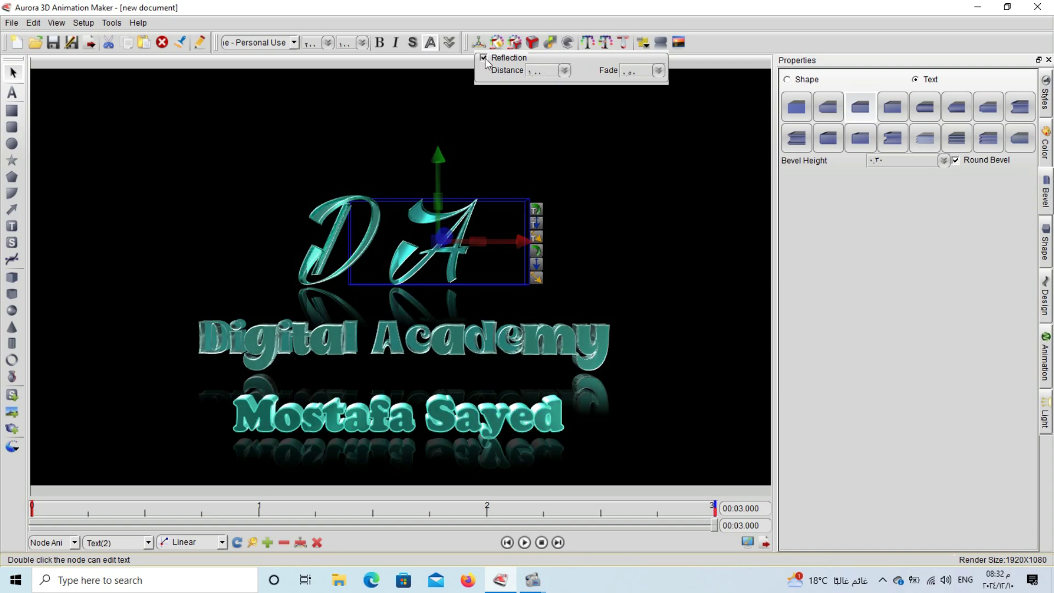
left_click(681, 190)
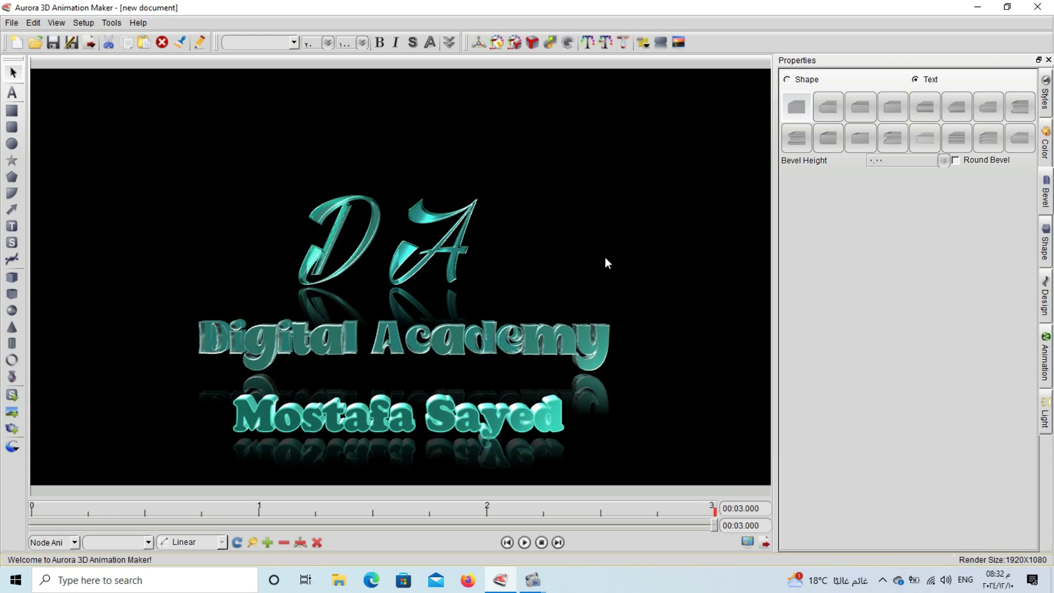
Lower the Digital Academy text slightly and move Mostafa Sayed further down.
left_click(499, 346)
left_click(549, 345)
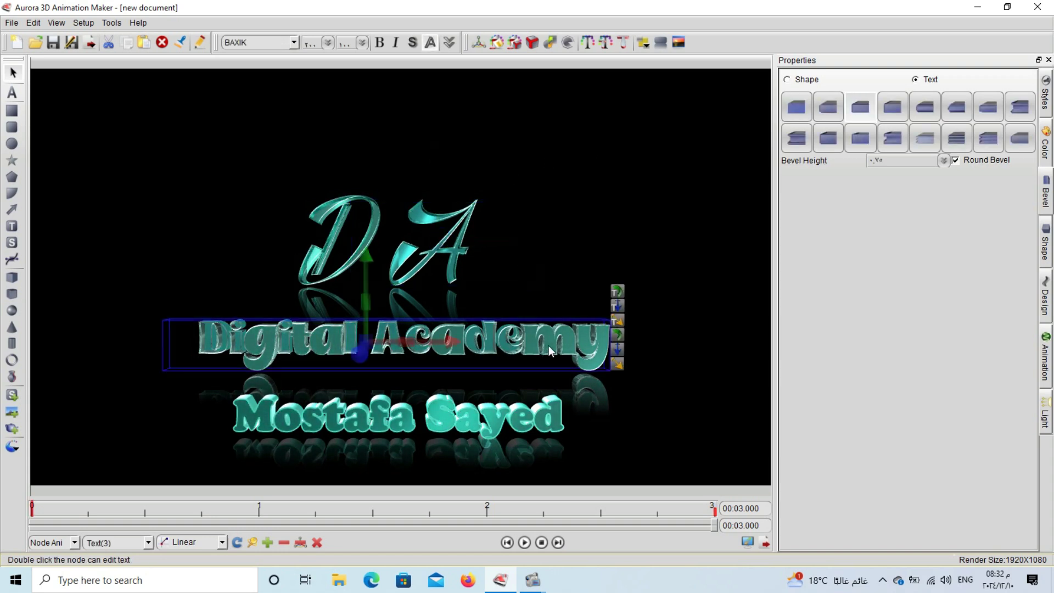
left_click(559, 241)
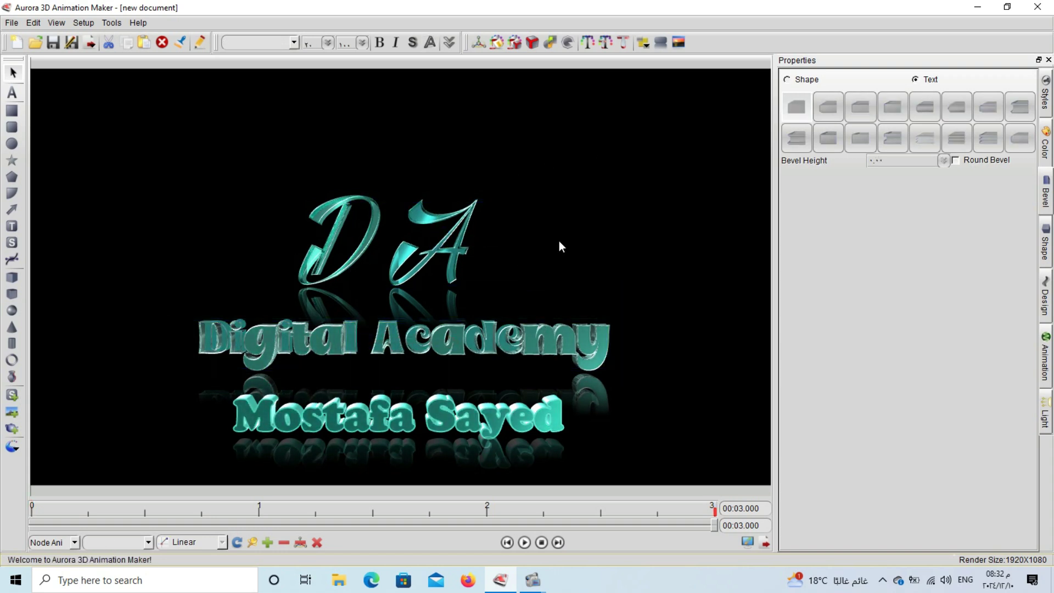
left_click(556, 349)
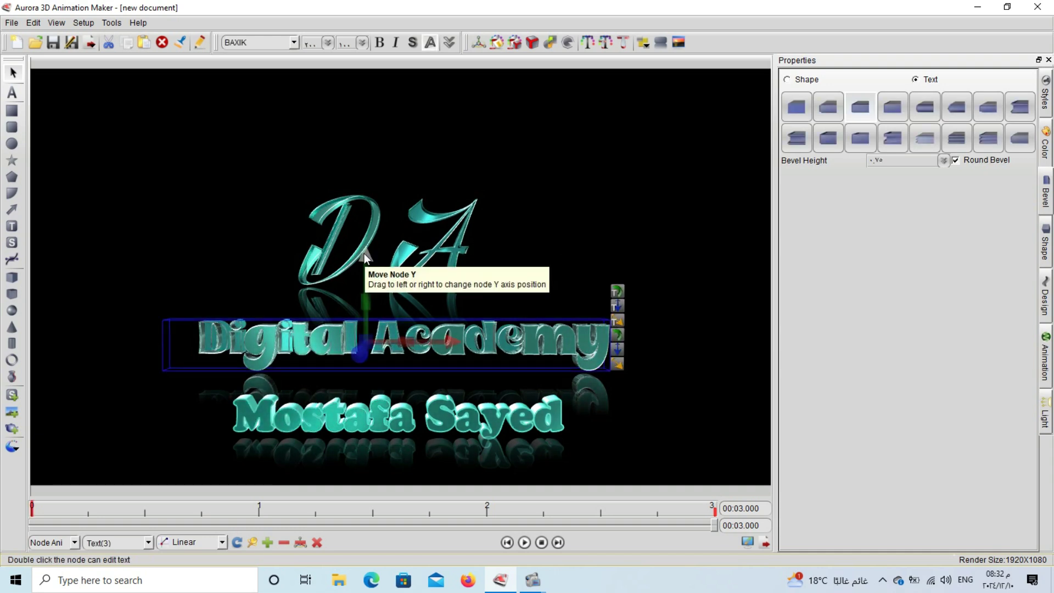
left_click_drag(364, 253, 458, 263)
left_click(410, 406)
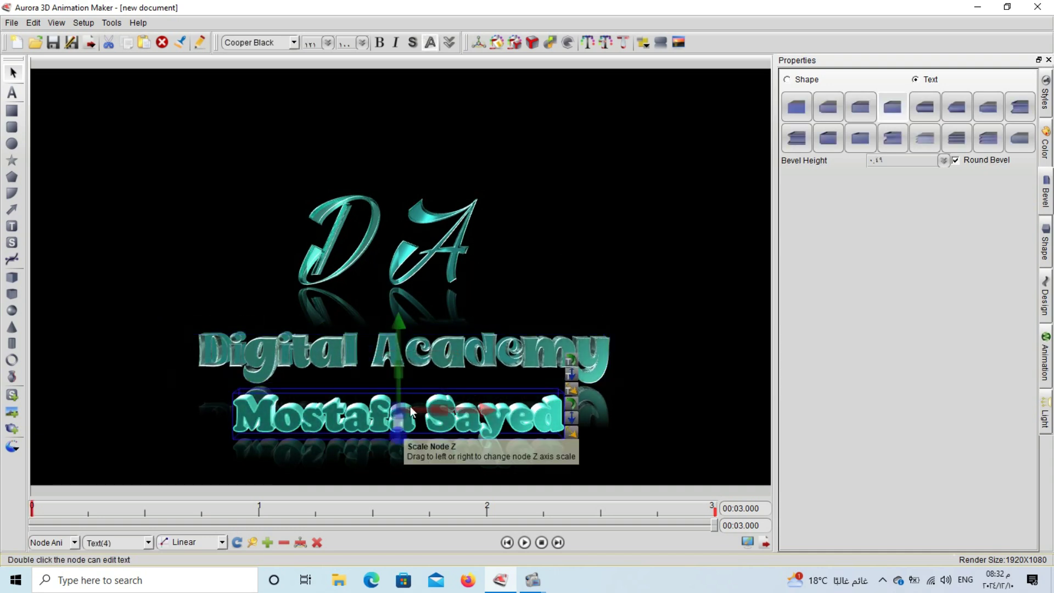
left_click_drag(397, 319, 489, 324)
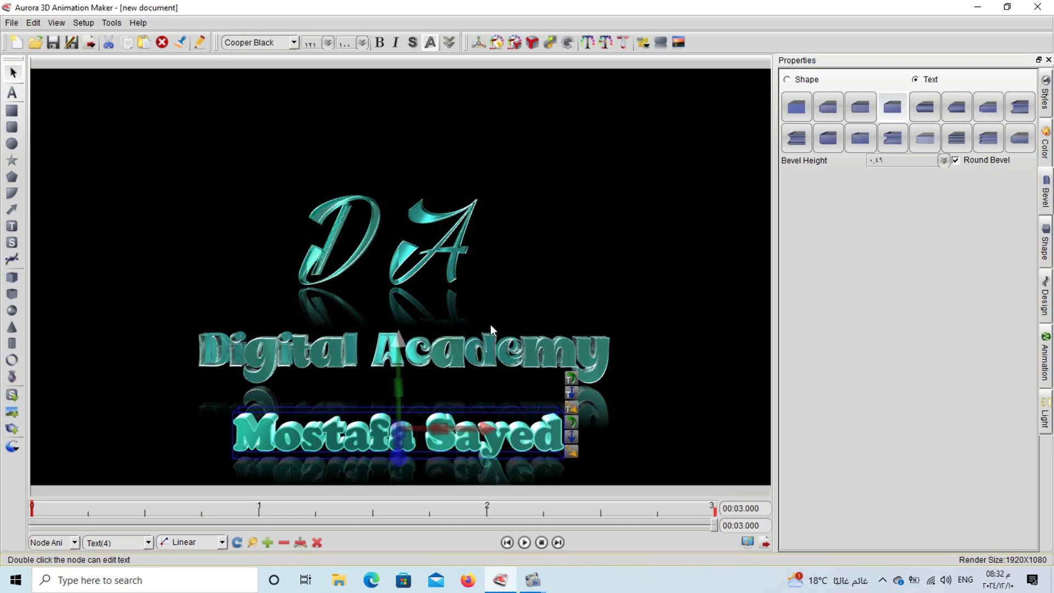
left_click(579, 269)
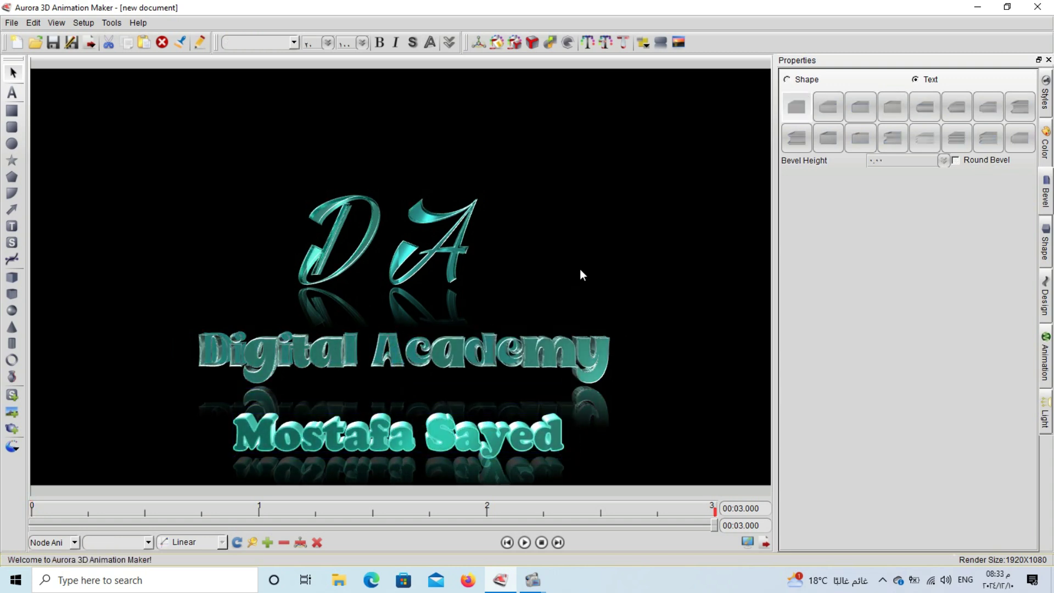
Set the Digital Academy reflection to fade 0.71 and distance 1.12.
left_click(523, 354)
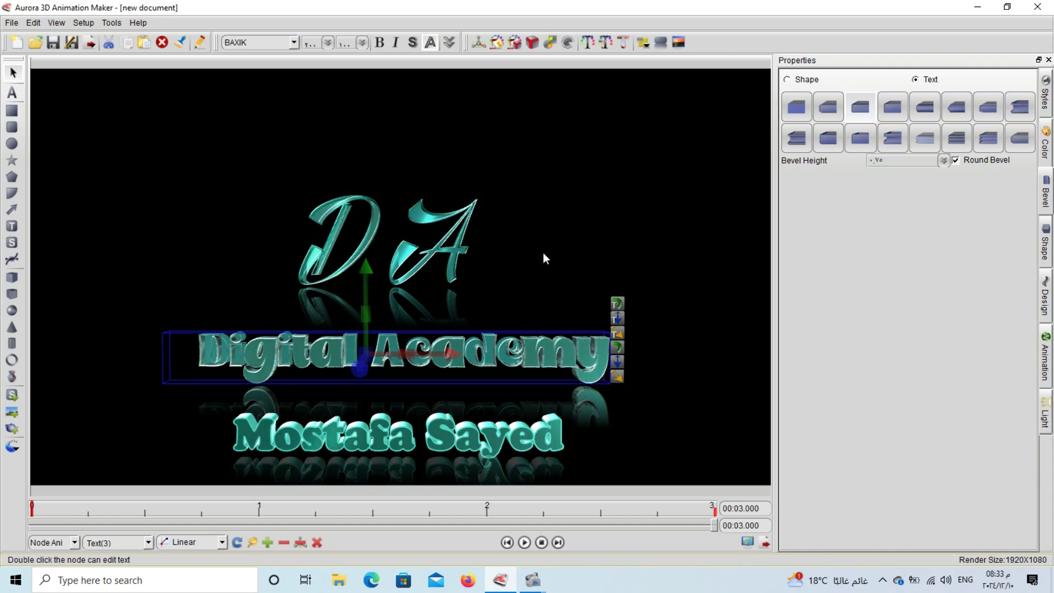
left_click(663, 44)
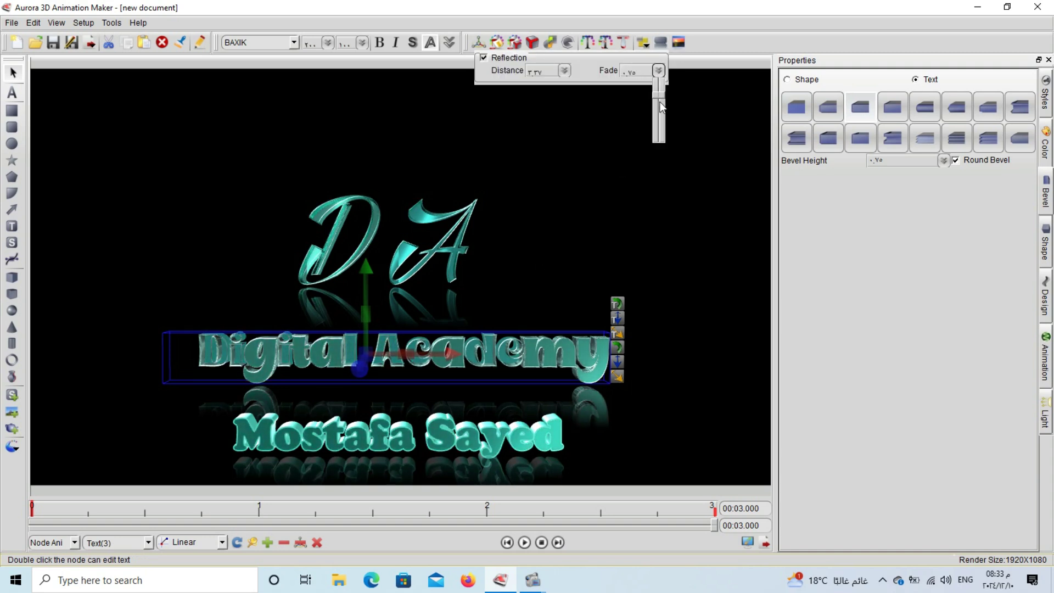
left_click_drag(661, 99, 662, 96)
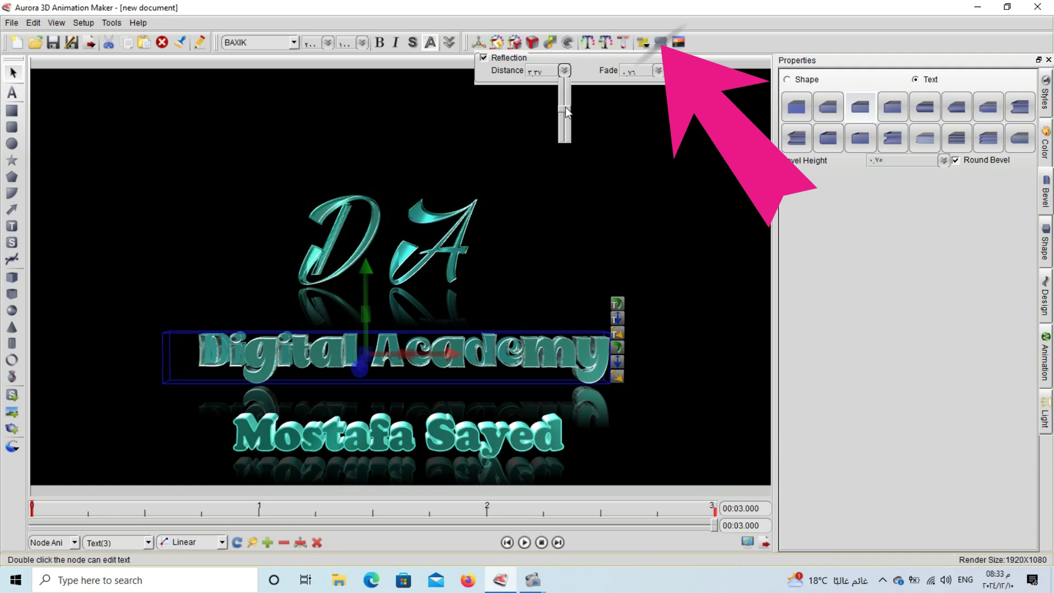
left_click_drag(565, 103, 569, 108)
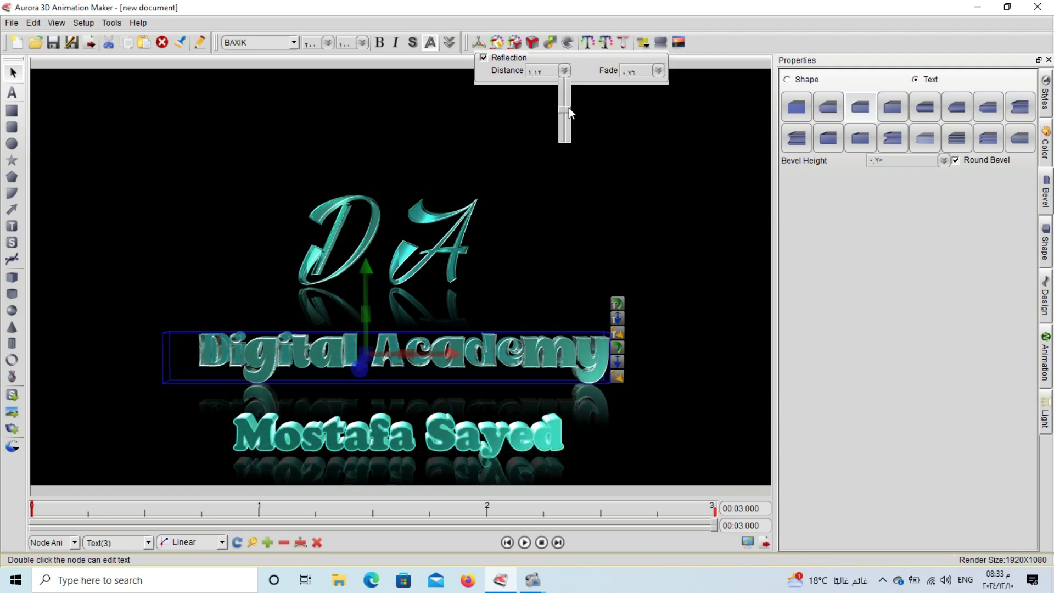
left_click(325, 59)
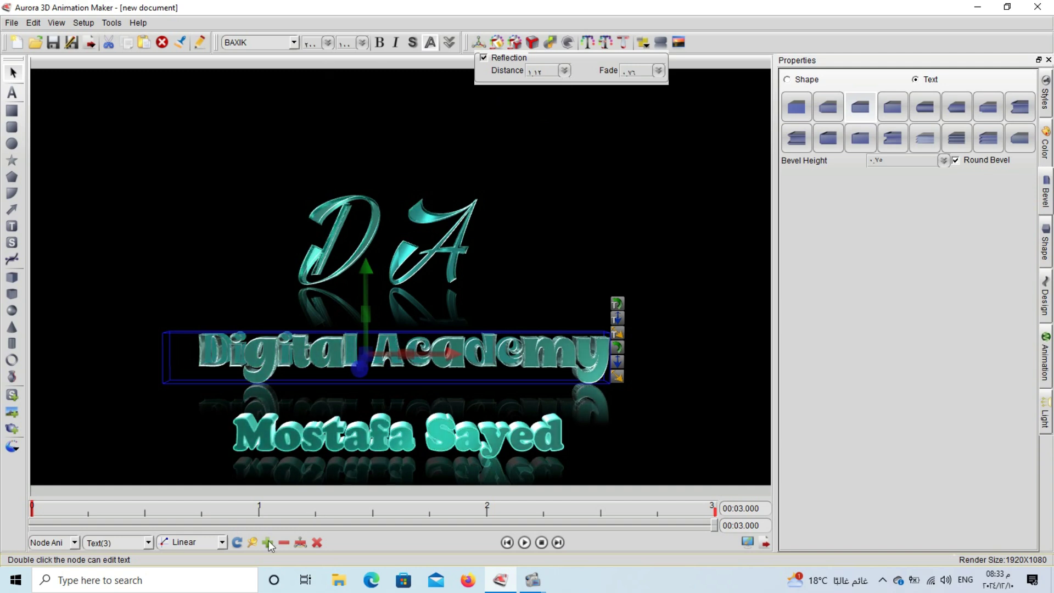
Check the Mostafa Sayed text and both monogram letters, then play the animation from the start.
left_click(350, 447)
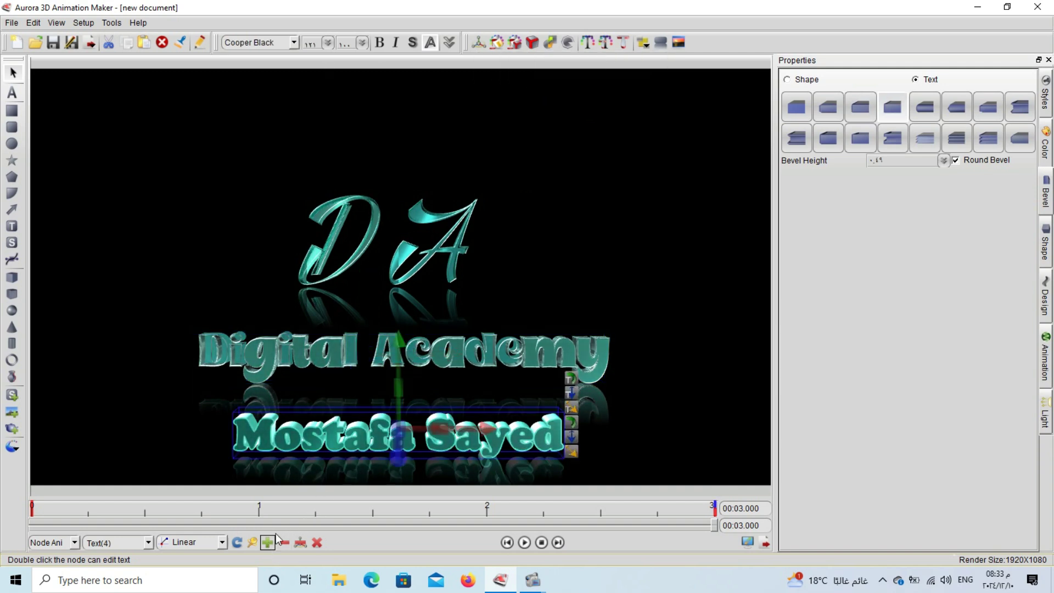
left_click(454, 270)
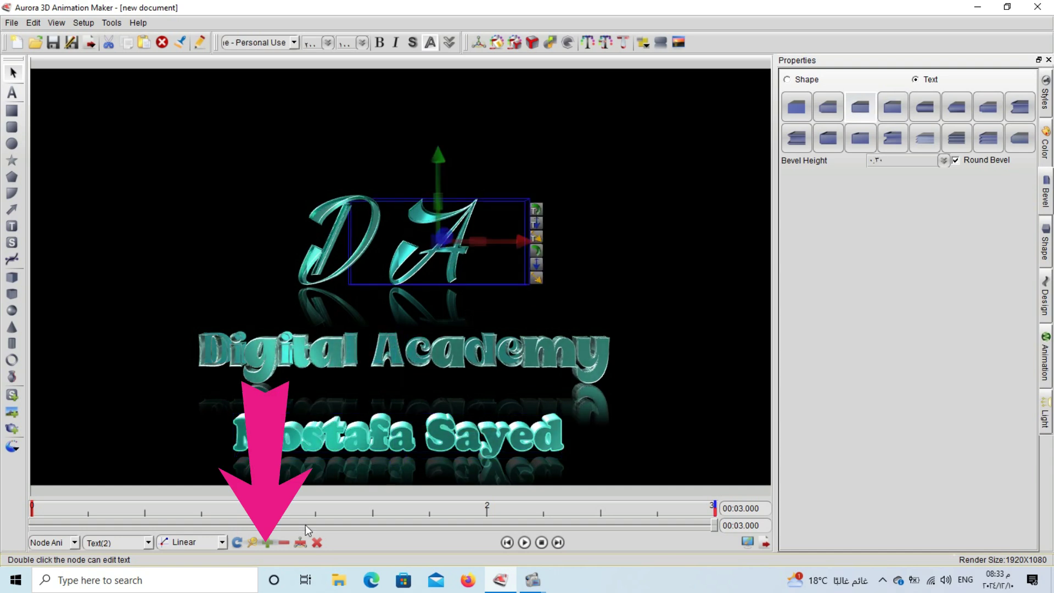
left_click(324, 255)
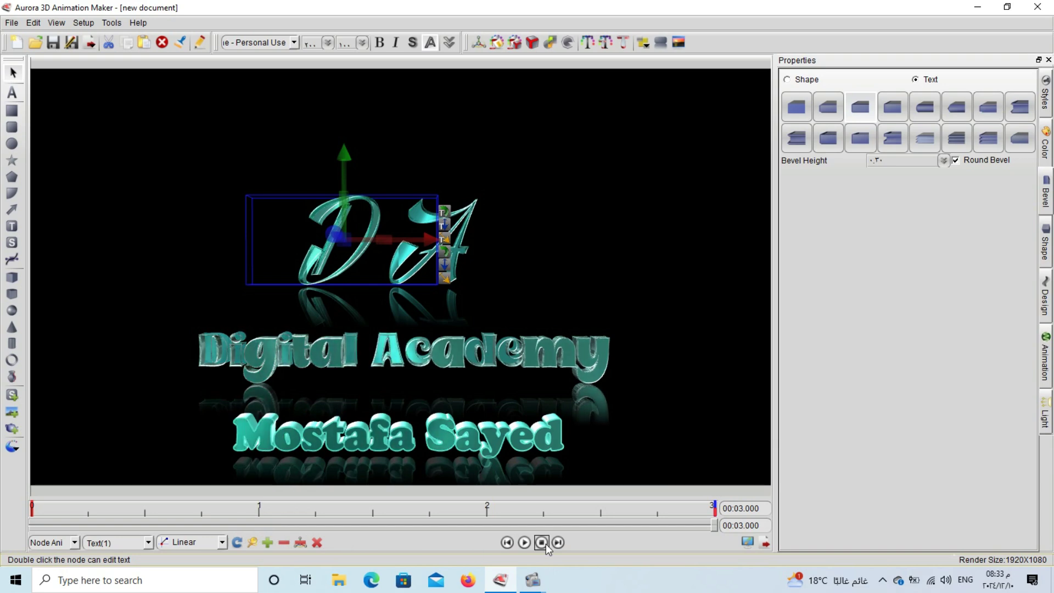
left_click(526, 544)
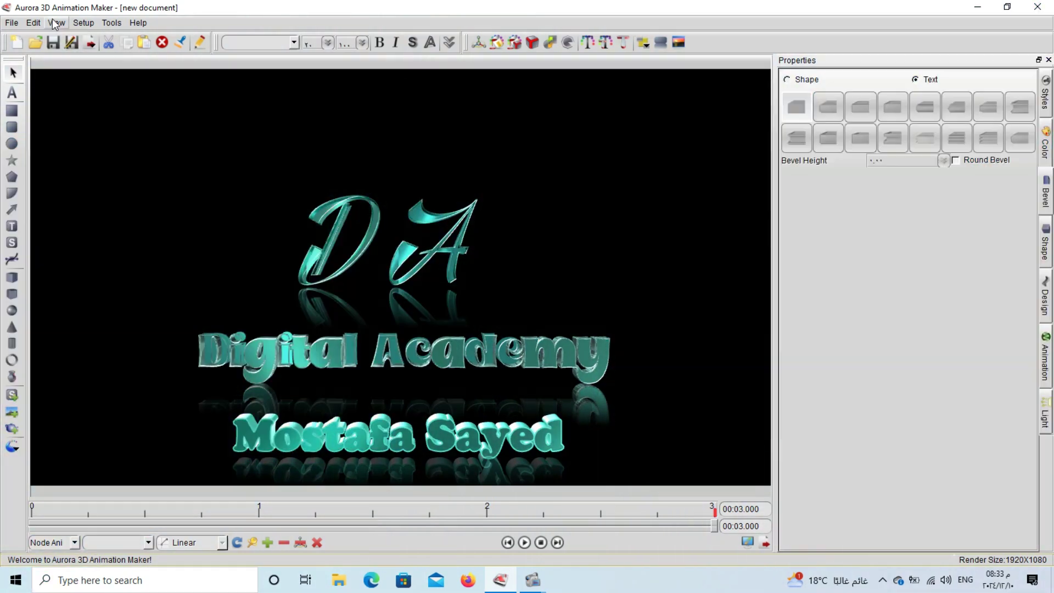
Start Save As on the Desktop and enter 'end' as the .a3d file name.
left_click(12, 22)
left_click(66, 105)
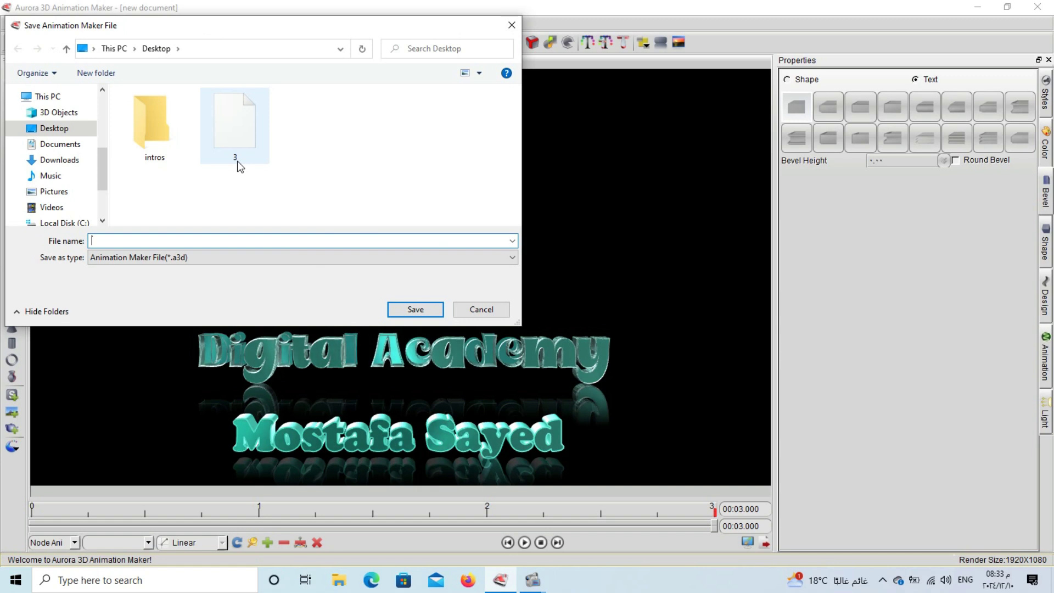
type("en")
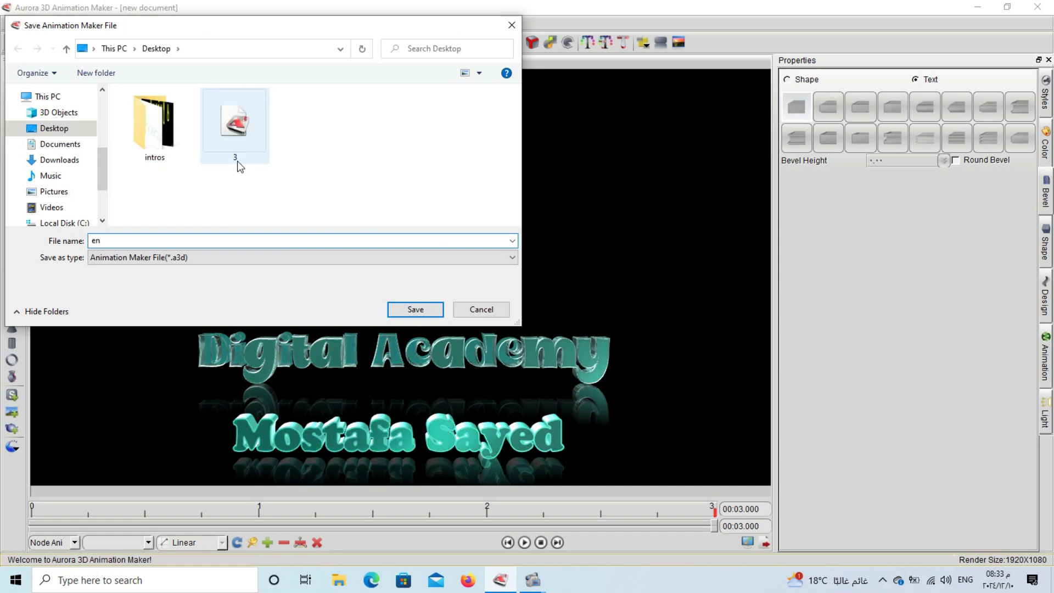
type("d")
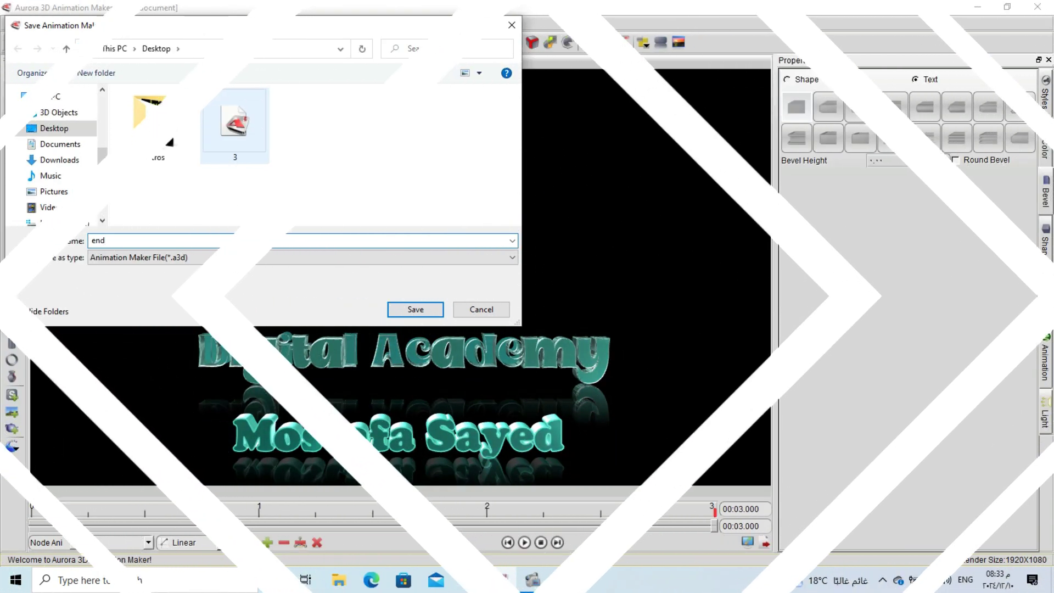